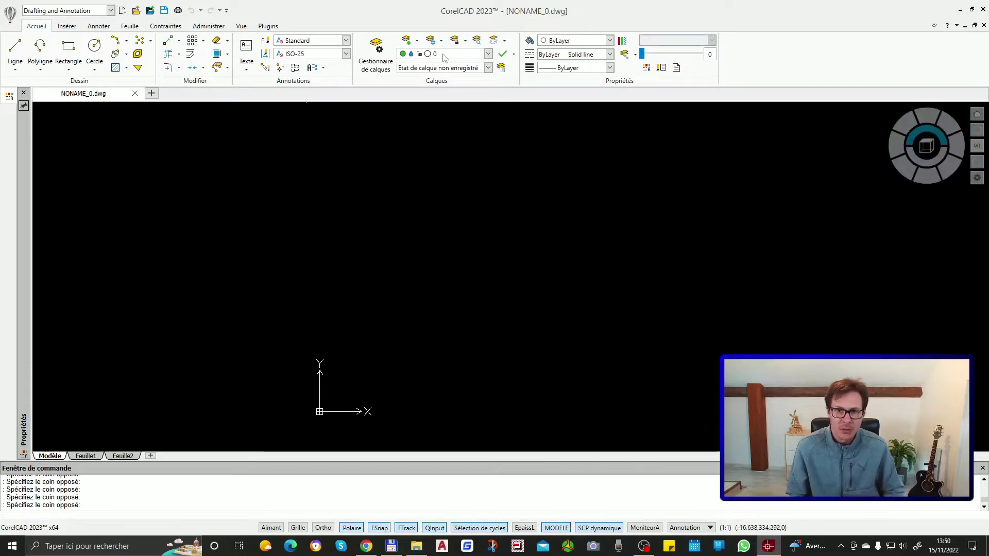
{"action": "left_click", "coordinate": [80, 10]}
{"action": "left_click", "coordinate": [85, 10]}
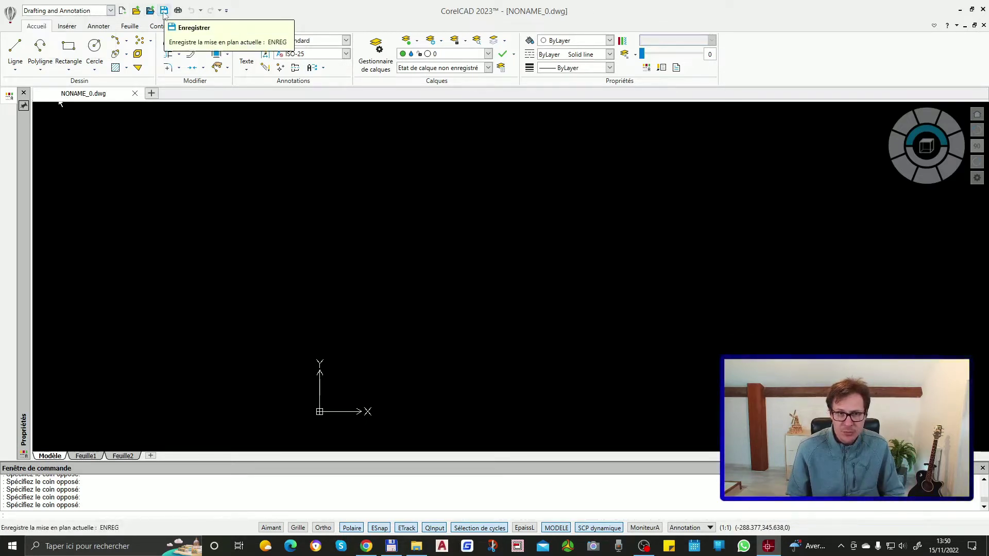
{"action": "left_click", "coordinate": [226, 10]}
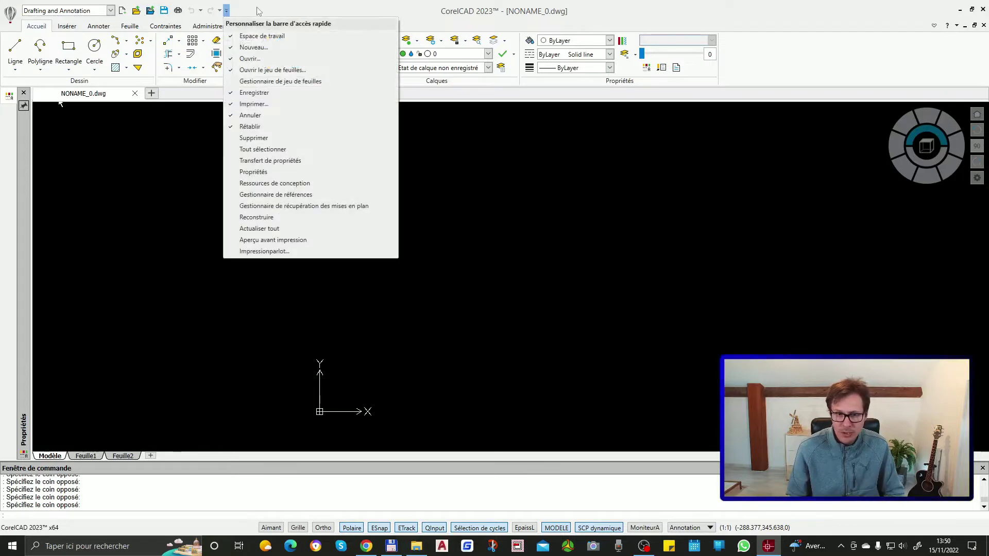
{"action": "left_click", "coordinate": [281, 1]}
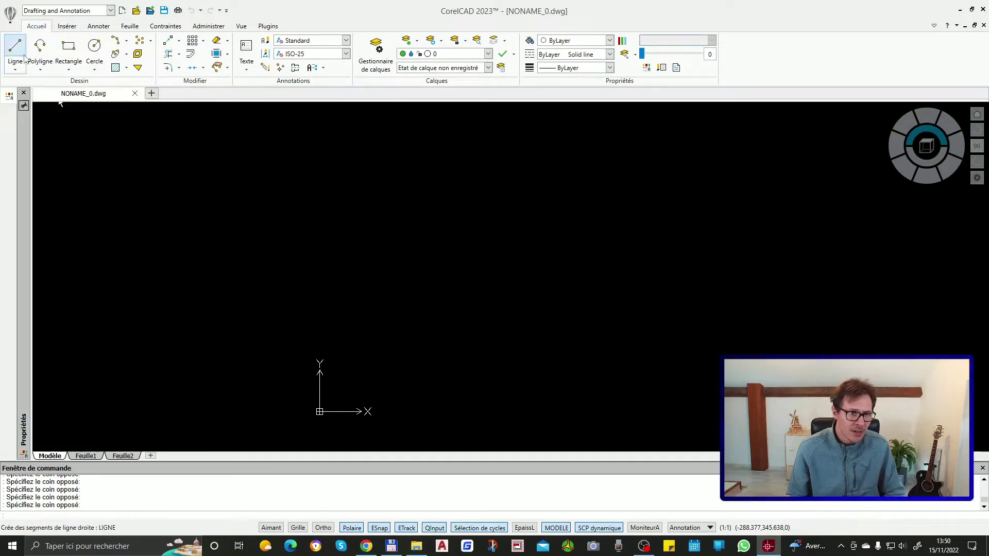
{"action": "left_click", "coordinate": [327, 247]}
{"action": "left_click", "coordinate": [356, 268]}
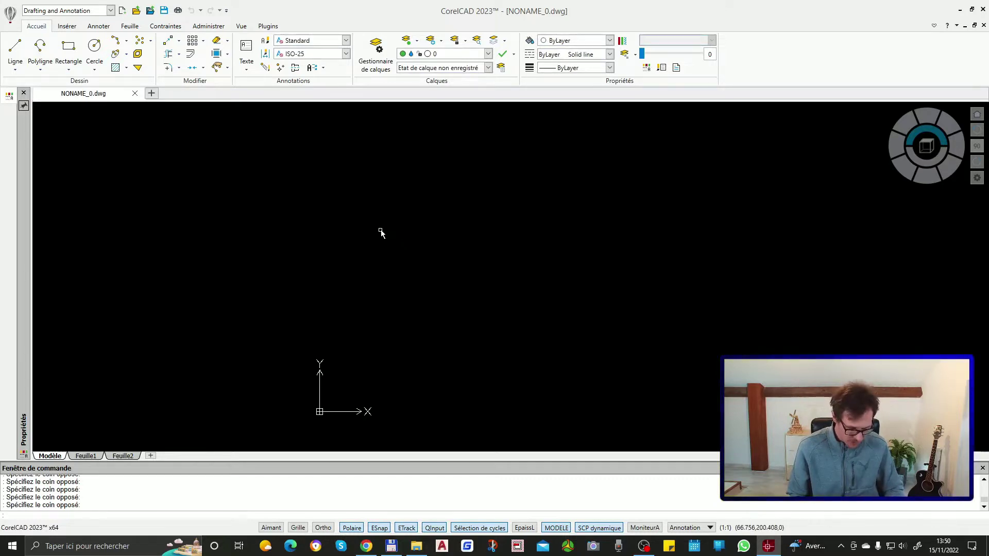
{"action": "type", "text": "L"}
{"action": "key", "text": "Return"}
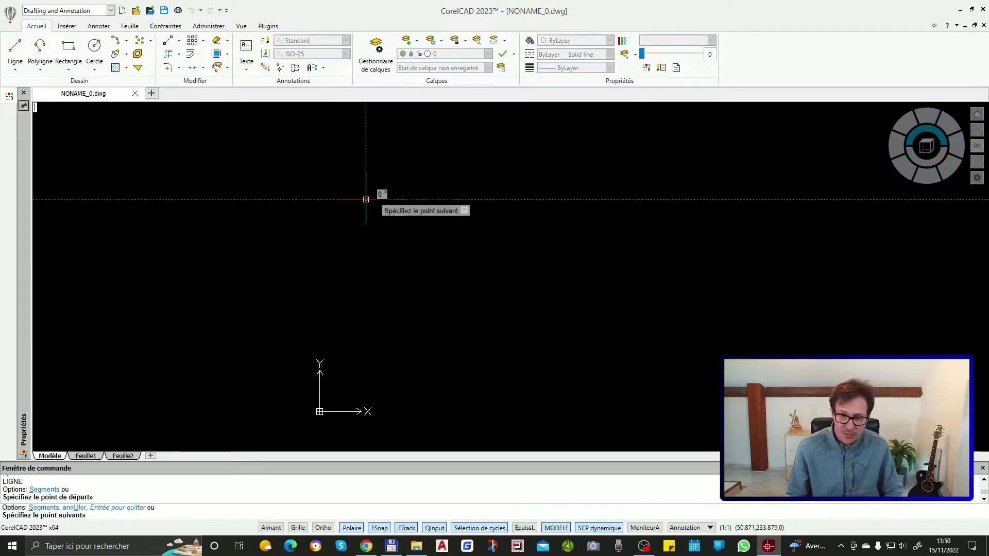
{"action": "left_click", "coordinate": [366, 220]}
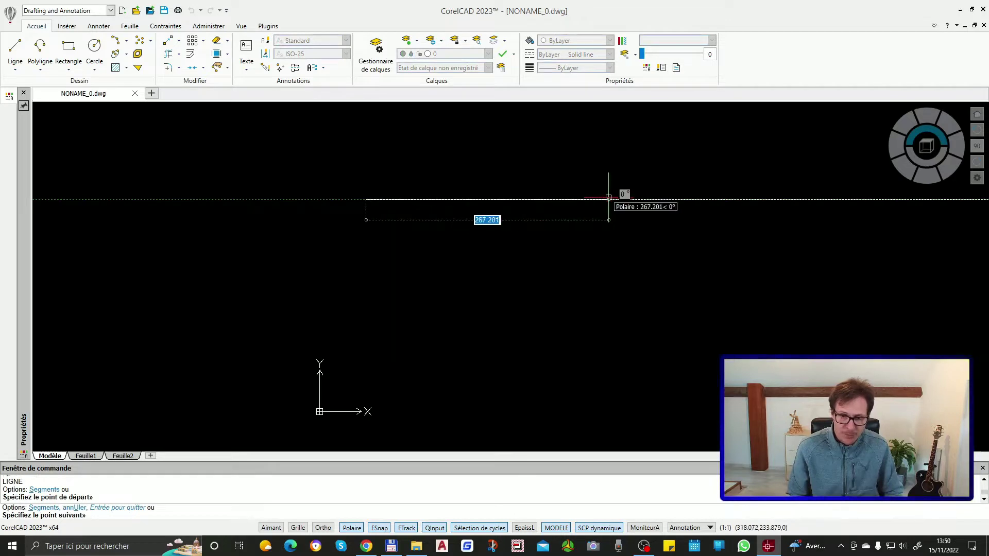
{"action": "left_click", "coordinate": [324, 529]}
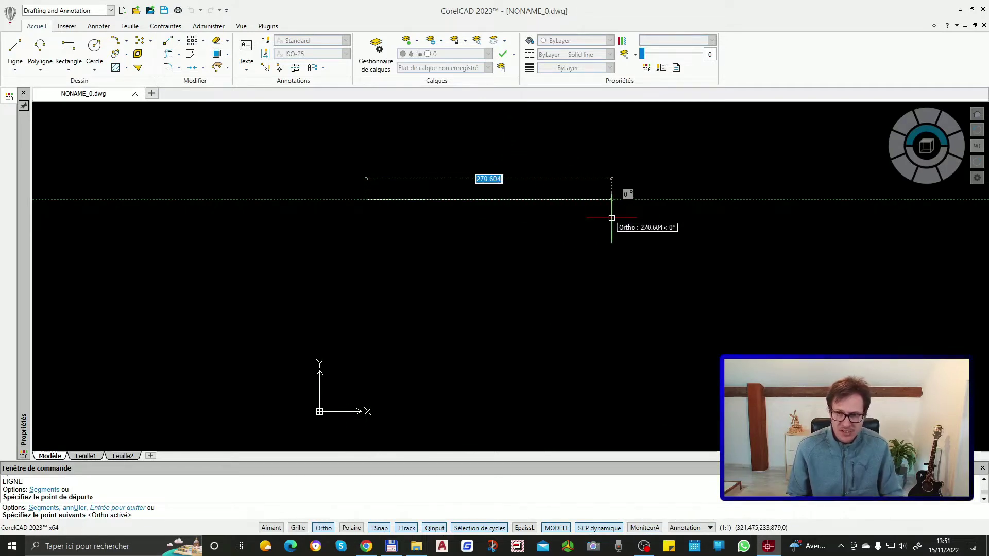
{"action": "type", "text": "@200<0"}
{"action": "key", "text": "Return"}
{"action": "type", "text": "@100<270"}
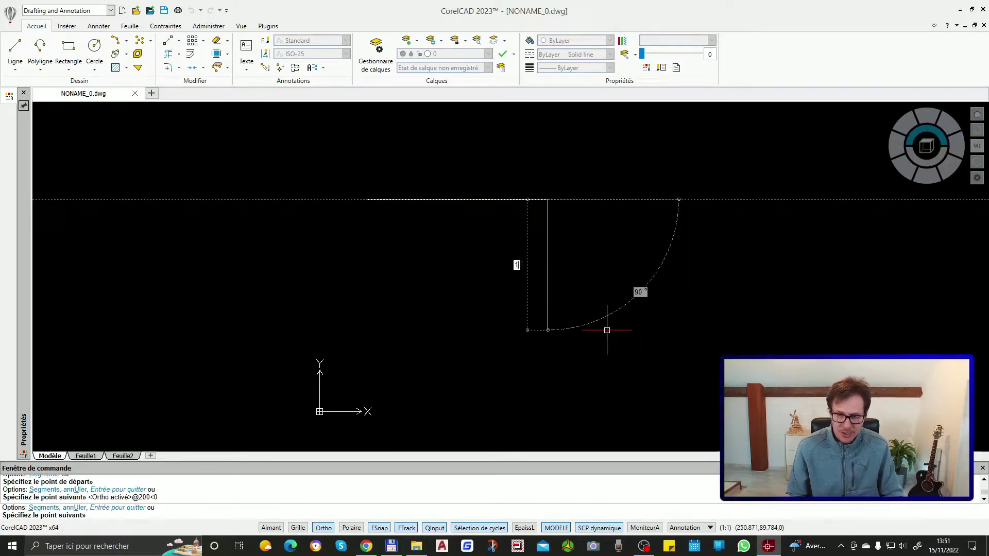
{"action": "key", "text": "Return"}
{"action": "type", "text": "@200<180"}
{"action": "key", "text": "Return"}
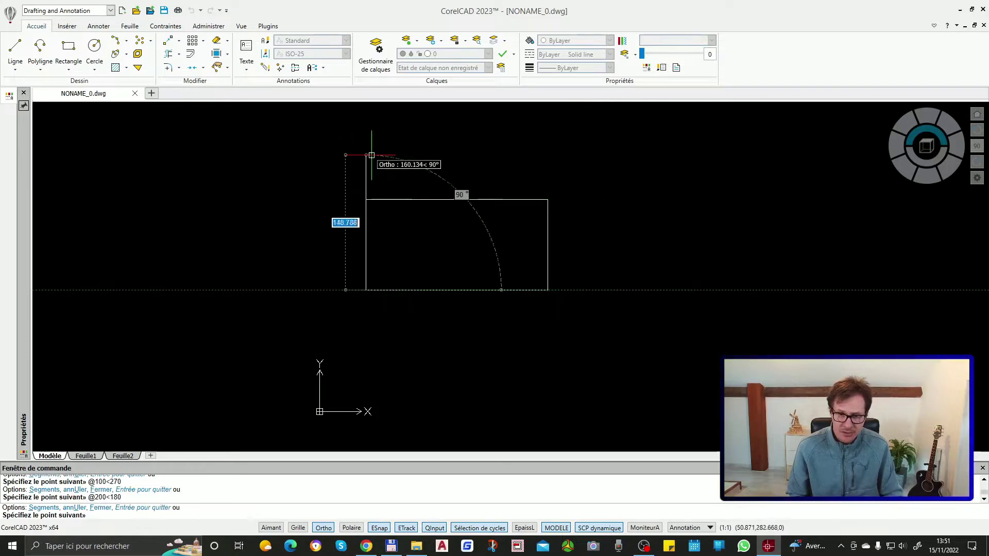
{"action": "left_click", "coordinate": [365, 199]}
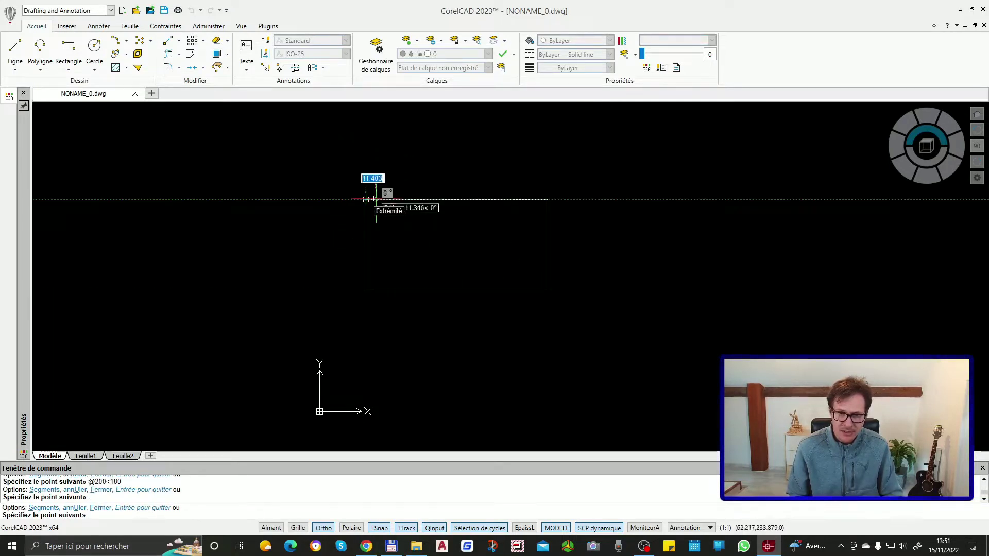
{"action": "key", "text": "Return"}
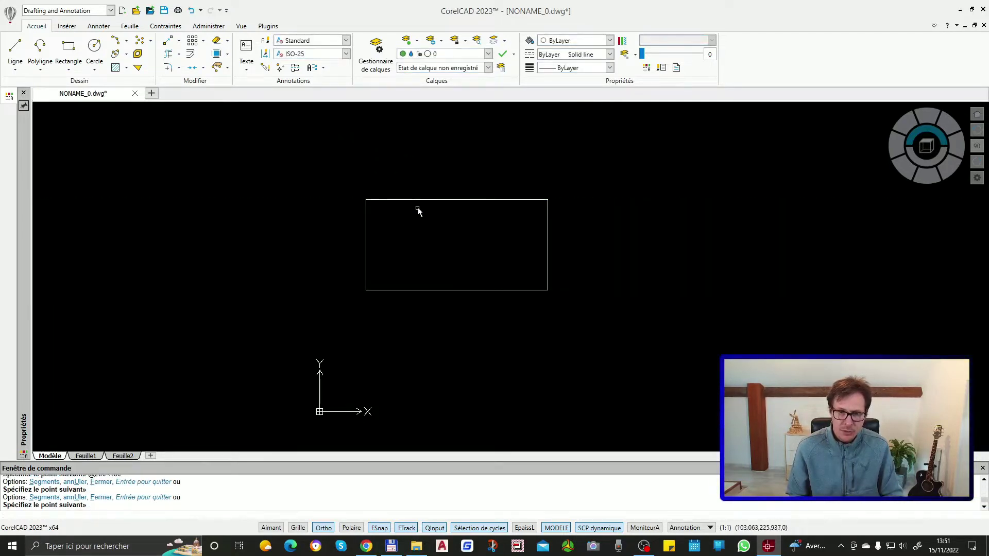
{"action": "key", "text": "Escape"}
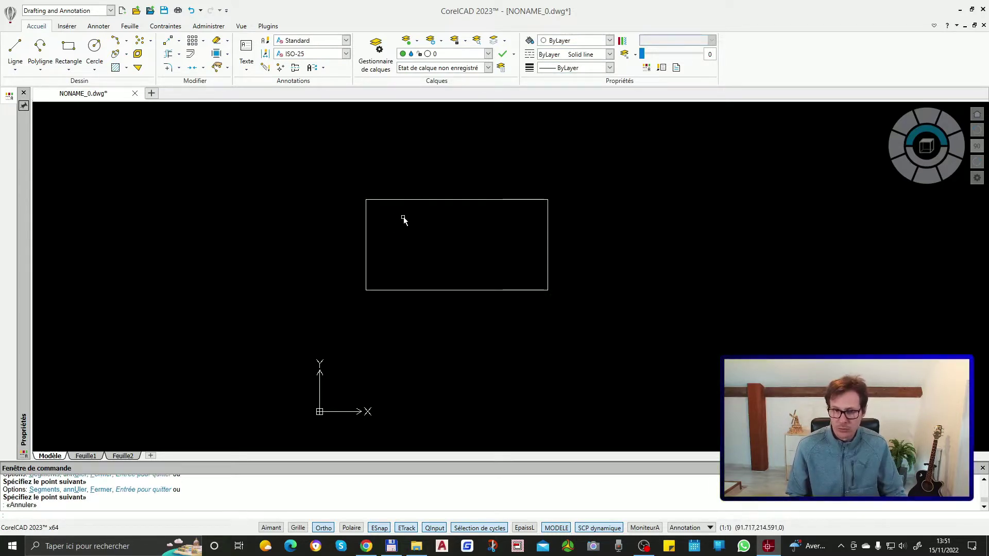
{"action": "key", "text": "Escape"}
Select the rectangle's upper and left lines individually and clear the selection
{"action": "left_click", "coordinate": [381, 271]}
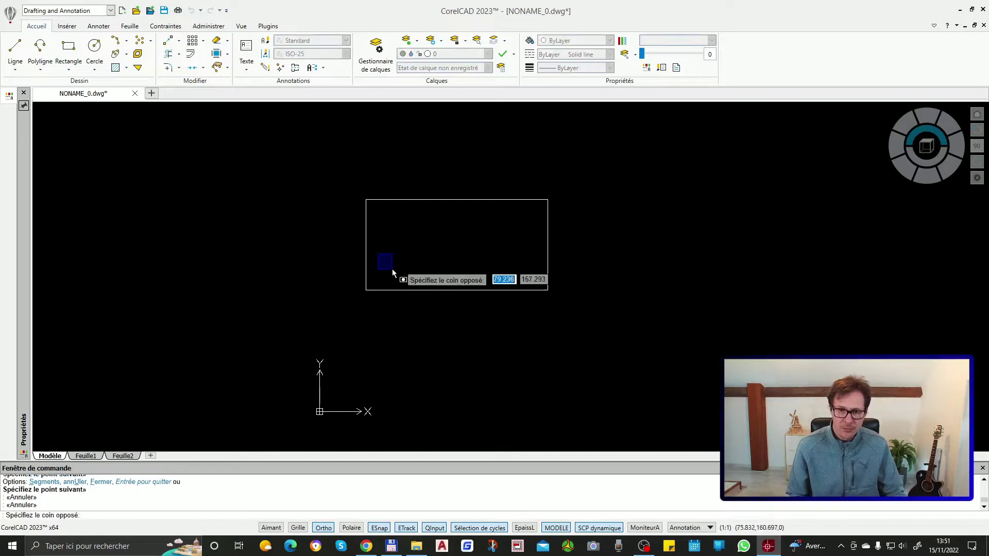
{"action": "key", "text": "Escape"}
{"action": "left_click", "coordinate": [375, 198]}
{"action": "left_click", "coordinate": [367, 208]}
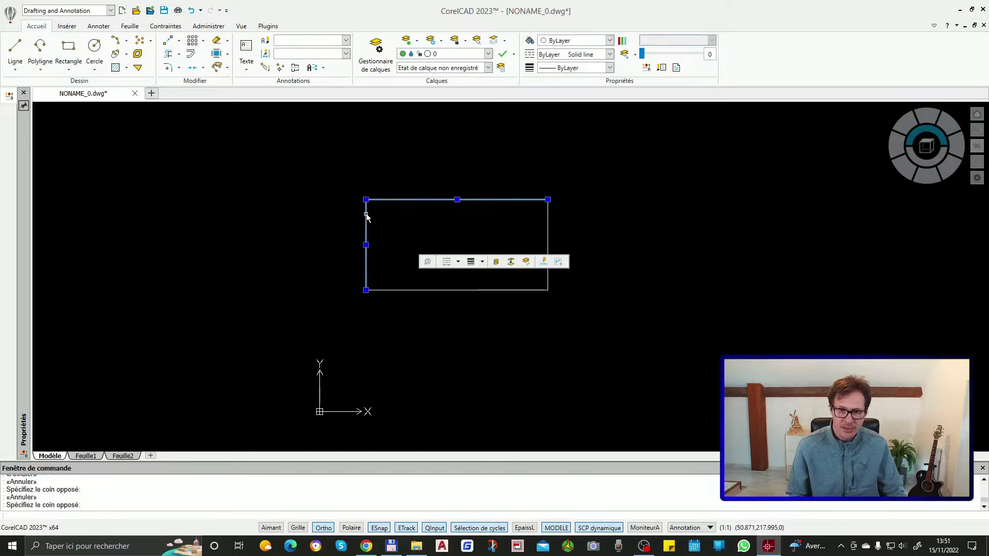
{"action": "key", "text": "Escape"}
{"action": "left_click", "coordinate": [376, 201]}
{"action": "key", "text": "Escape"}
Select the rectangle with a crossing lasso, an enclosing window and a crossing window, clearing the selection each time
{"action": "mouse_move", "coordinate": [593, 186]}
{"action": "left_mouse_down"}
{"action": "mouse_move", "coordinate": [295, 311]}
{"action": "mouse_move", "coordinate": [190, 242]}
{"action": "mouse_move", "coordinate": [603, 337]}
{"action": "mouse_move", "coordinate": [296, 350]}
{"action": "left_mouse_up"}
{"action": "key", "text": "Escape"}
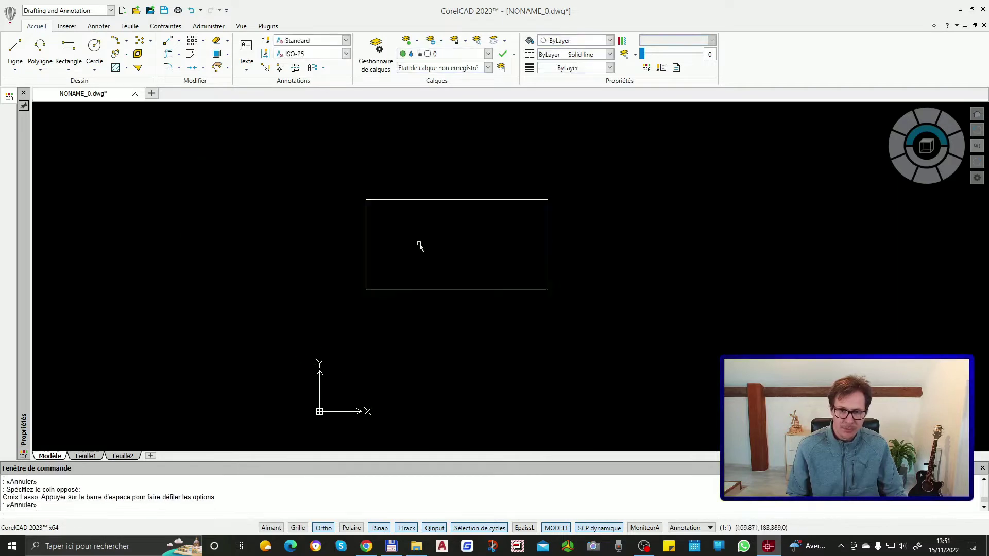
{"action": "key", "text": "Escape"}
{"action": "left_click", "coordinate": [343, 164]}
{"action": "left_click", "coordinate": [634, 360]}
{"action": "key", "text": "Escape"}
{"action": "left_click", "coordinate": [586, 149]}
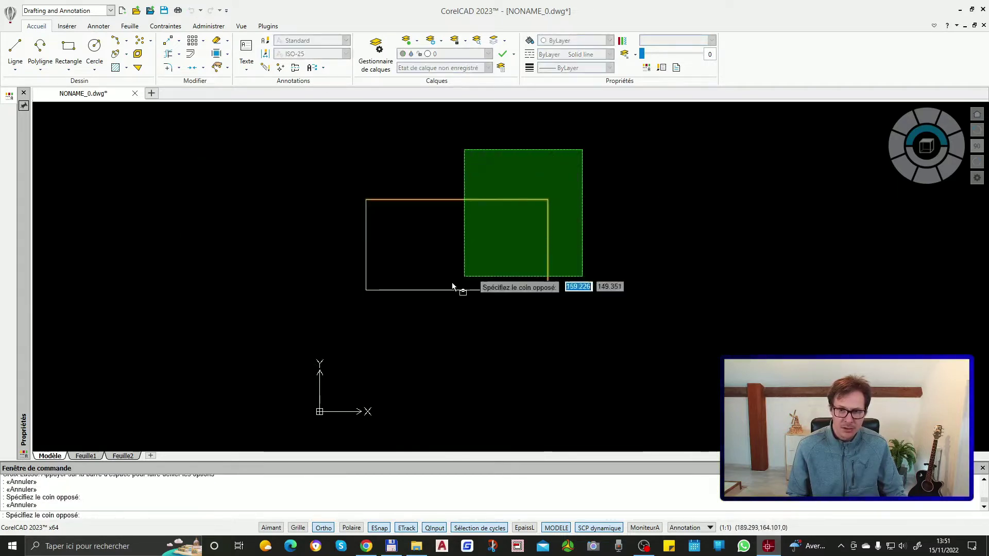
{"action": "left_click", "coordinate": [280, 345]}
{"action": "key", "text": "Escape"}
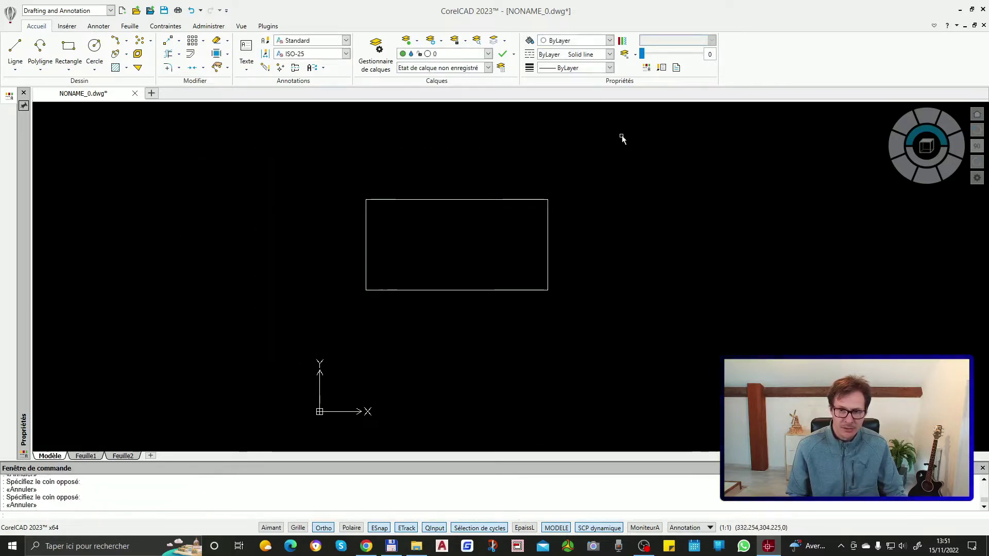
Use selection cycling at the rectangle's upper-left corner to pick one of the overlapping lines, and clear the selection
{"action": "left_click", "coordinate": [386, 199]}
{"action": "left_click", "coordinate": [366, 199]}
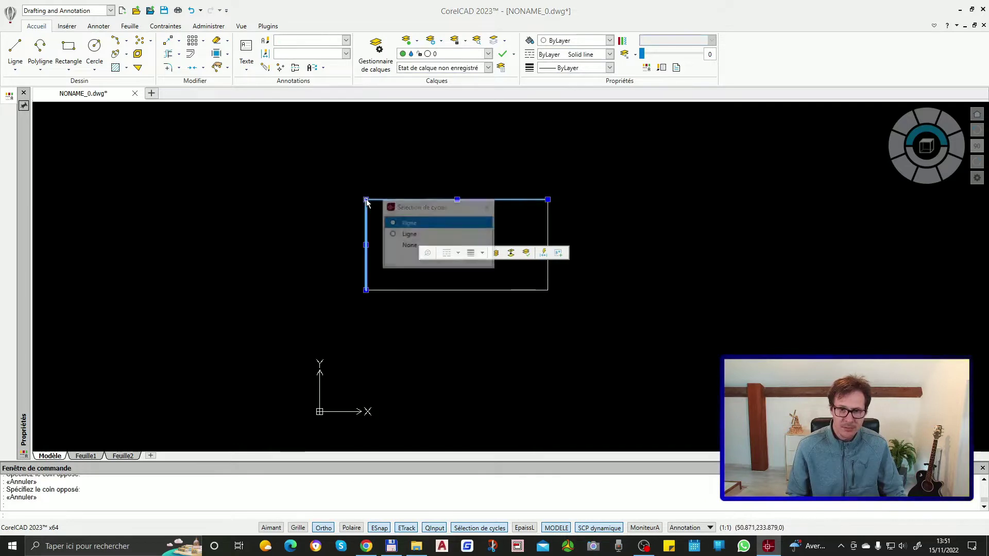
{"action": "left_click", "coordinate": [414, 223]}
{"action": "key", "text": "Escape"}
{"action": "key", "text": "Escape"}
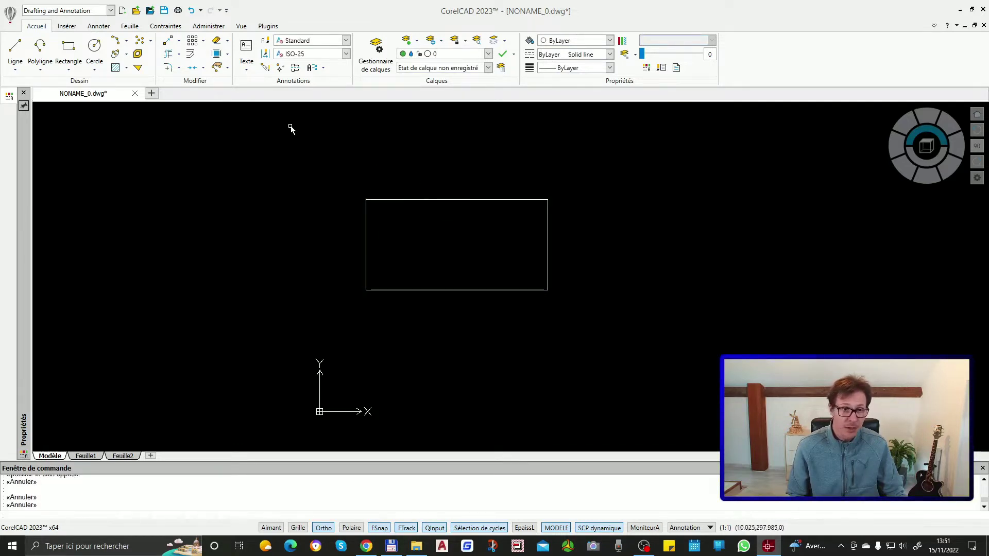
Draw two smaller rectangles from the large rectangle's right-hand corners, one extending up and right, the other down and right
{"action": "left_click", "coordinate": [76, 51]}
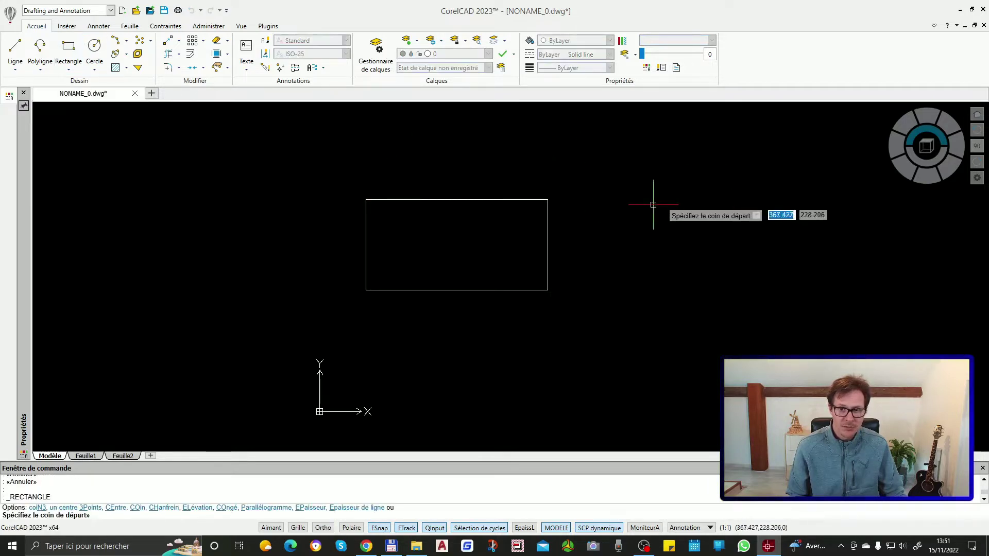
{"action": "left_click", "coordinate": [547, 200]}
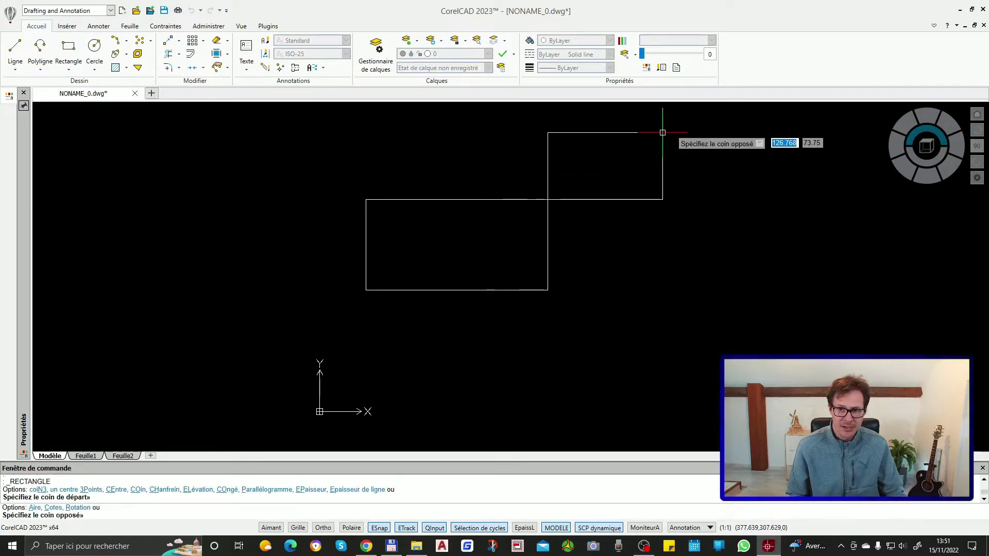
{"action": "left_click", "coordinate": [666, 168]}
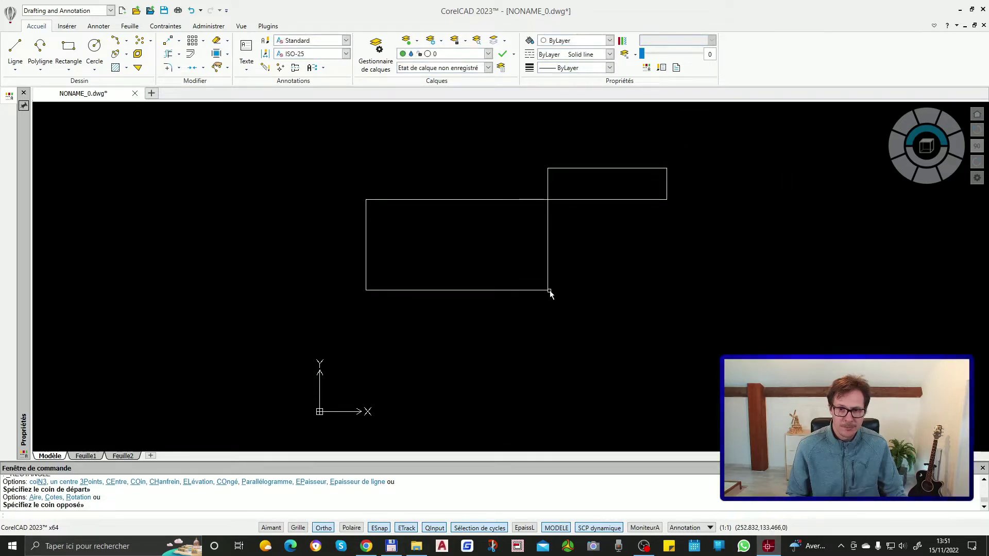
{"action": "key", "text": "Return"}
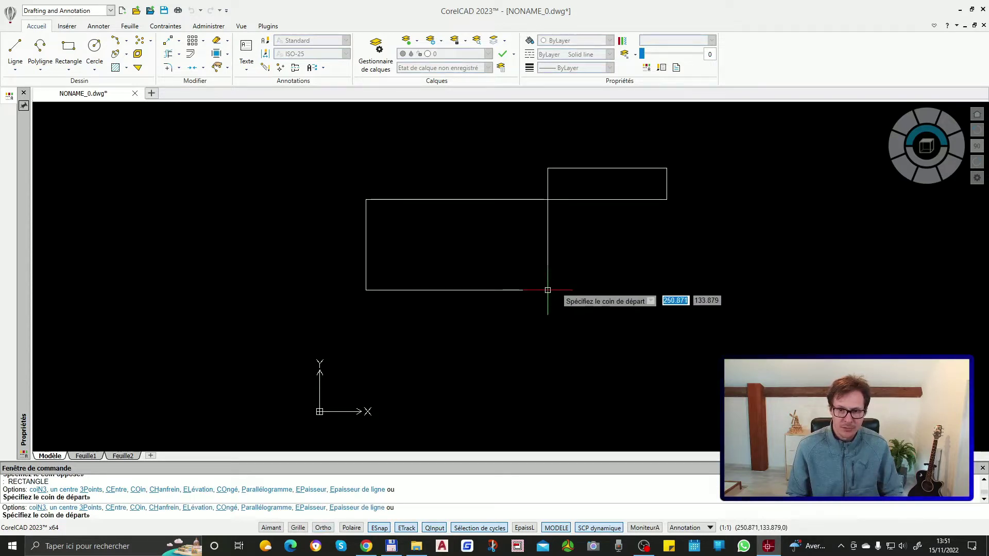
{"action": "left_click", "coordinate": [548, 290]}
{"action": "left_click", "coordinate": [689, 337]}
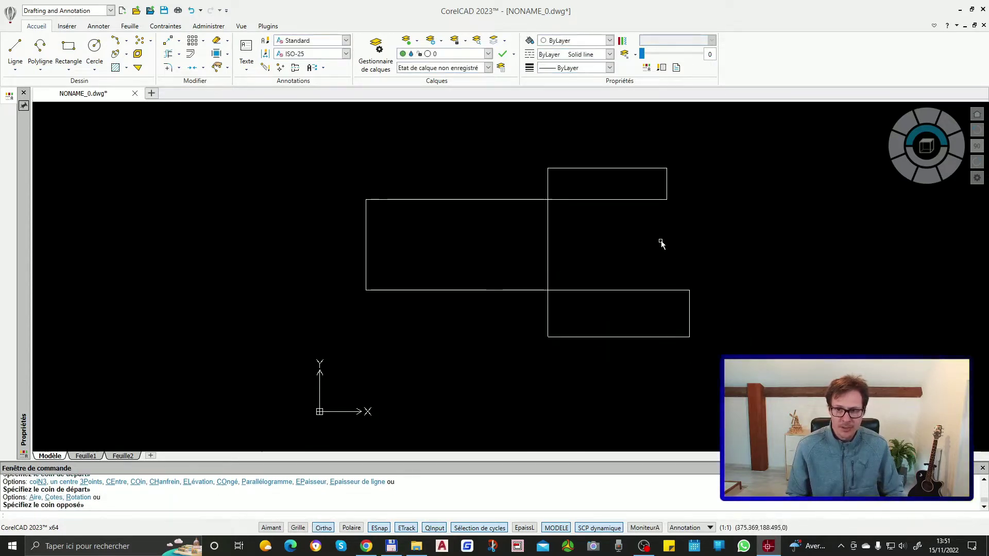
{"action": "key", "text": "Escape"}
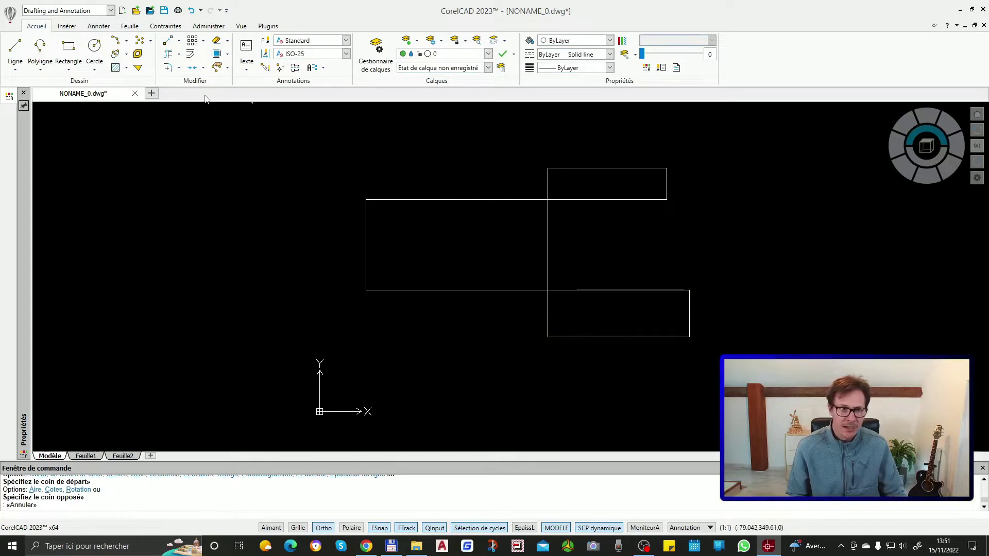
{"action": "left_click", "coordinate": [76, 46]}
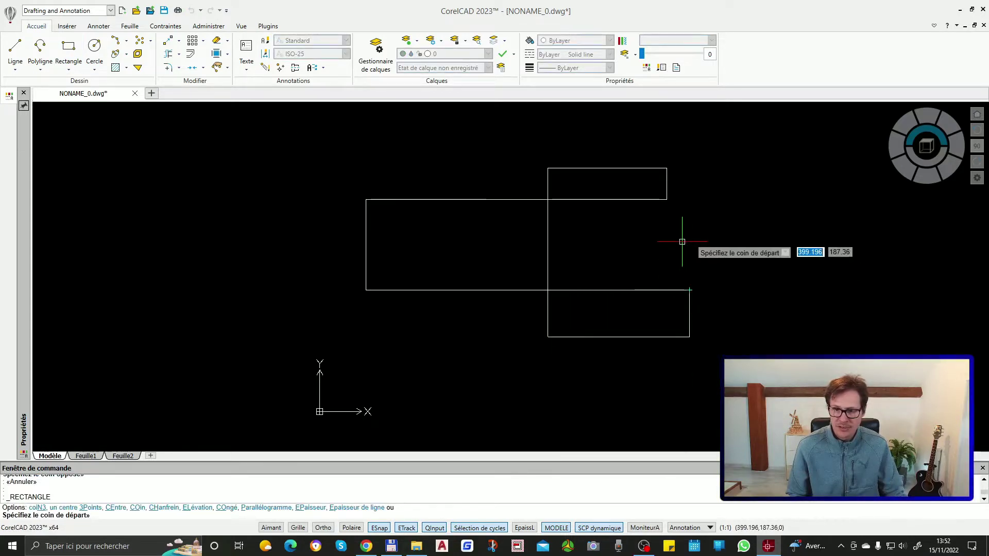
{"action": "key", "text": "Escape"}
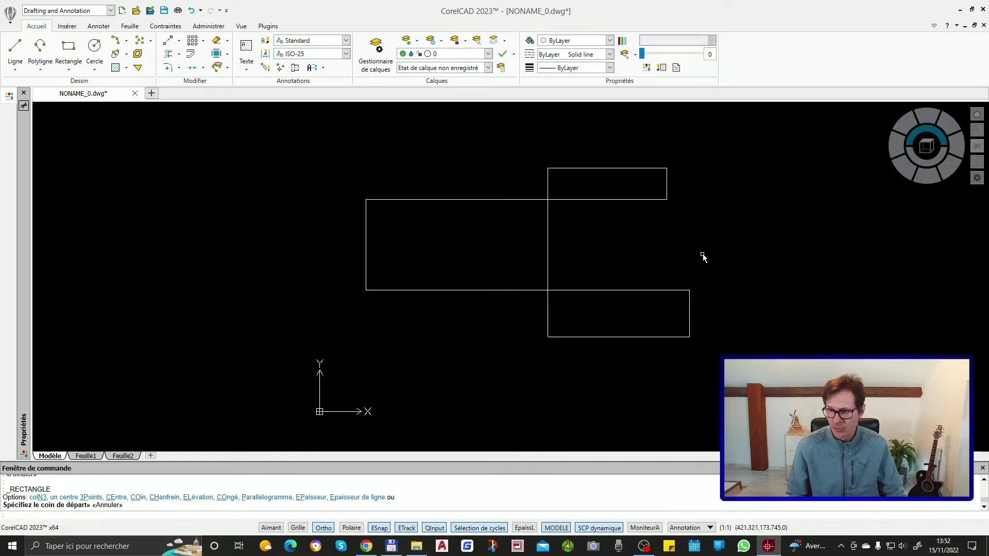
{"action": "key", "text": "Escape"}
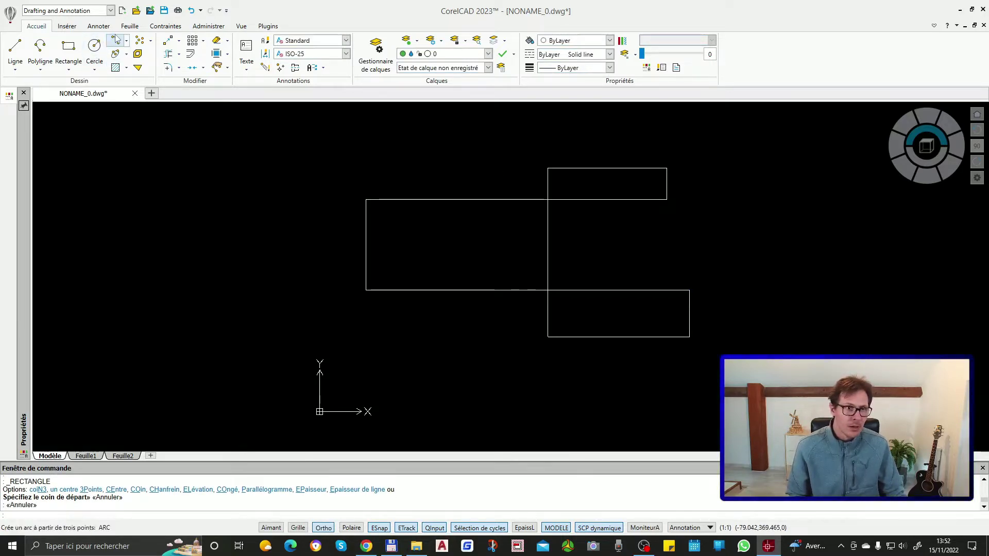
Draw a circle by centre and radius in the empty area to the right of the rectangles
{"action": "left_click", "coordinate": [94, 46]}
{"action": "left_click", "coordinate": [749, 256]}
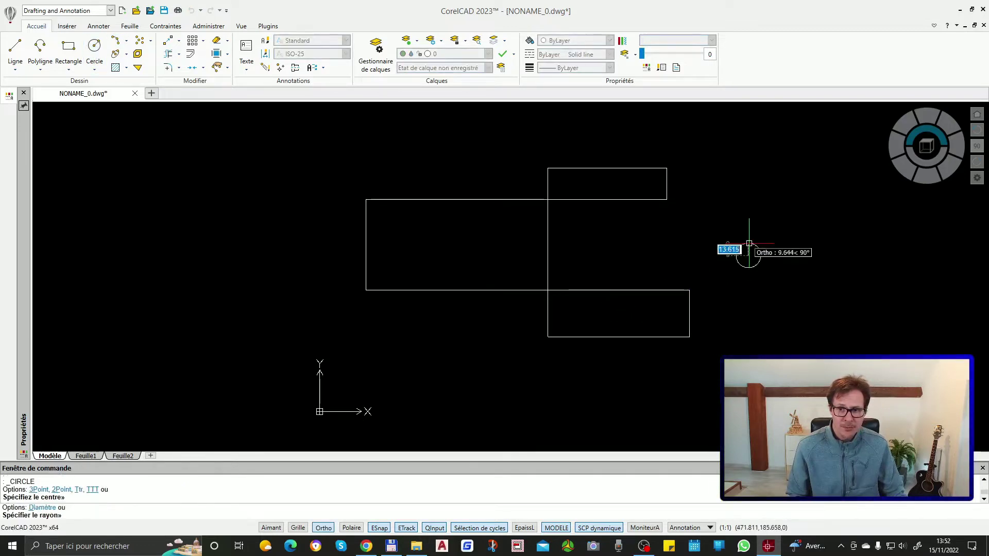
{"action": "left_click", "coordinate": [748, 226]}
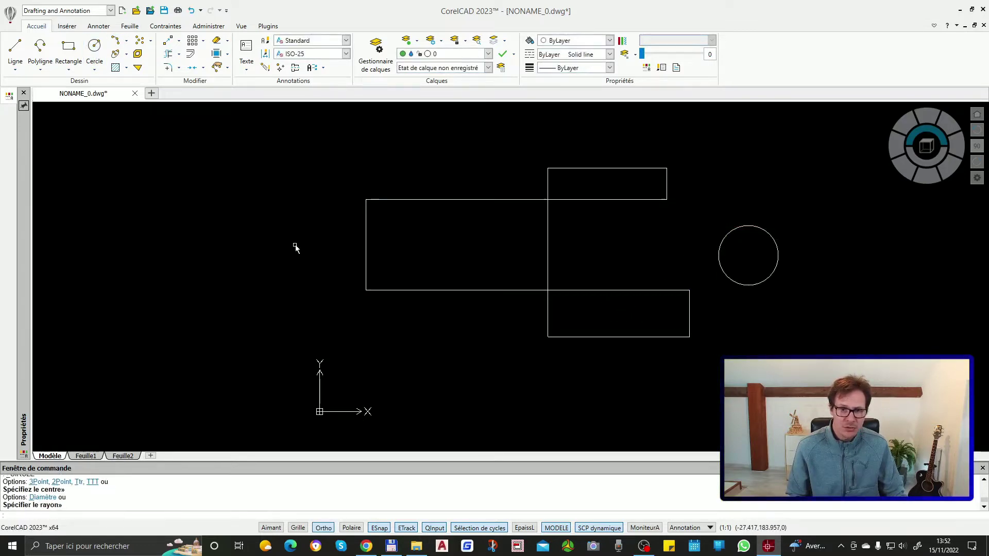
{"action": "left_click", "coordinate": [301, 212]}
{"action": "key", "text": "Escape"}
{"action": "left_click", "coordinate": [587, 215]}
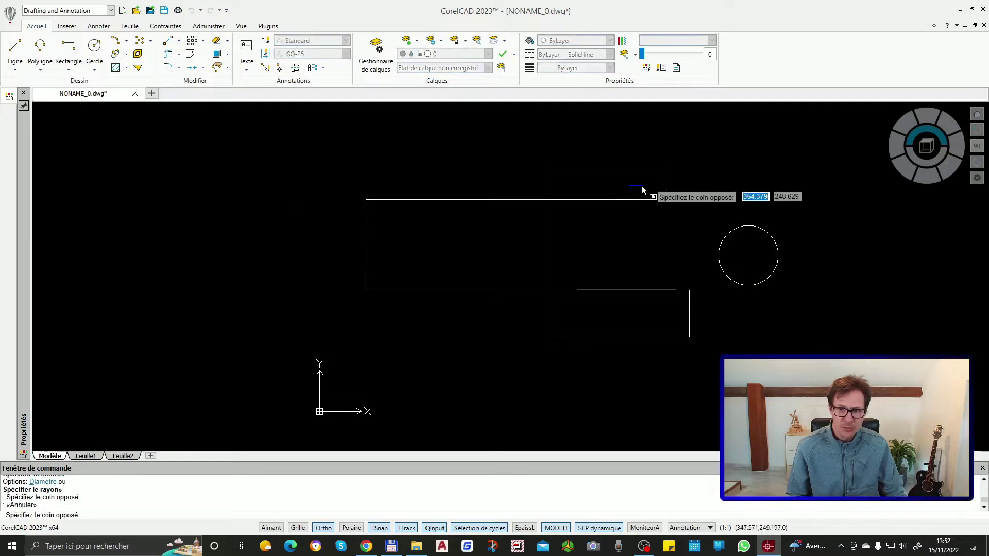
{"action": "key", "text": "Escape"}
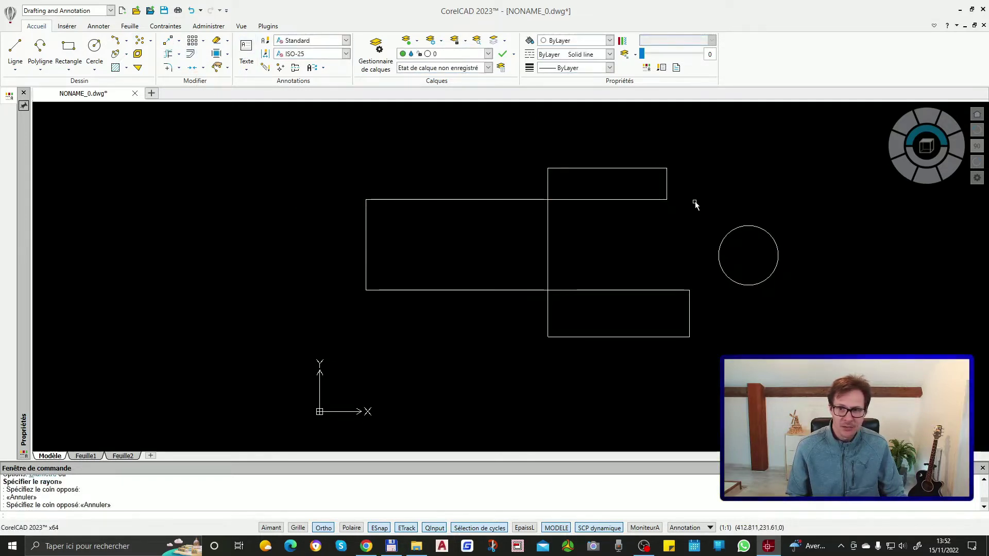
Shorten the upper small rectangle by stretching the midpoint of its right side to the left
{"action": "left_click", "coordinate": [703, 155]}
{"action": "left_click", "coordinate": [660, 192]}
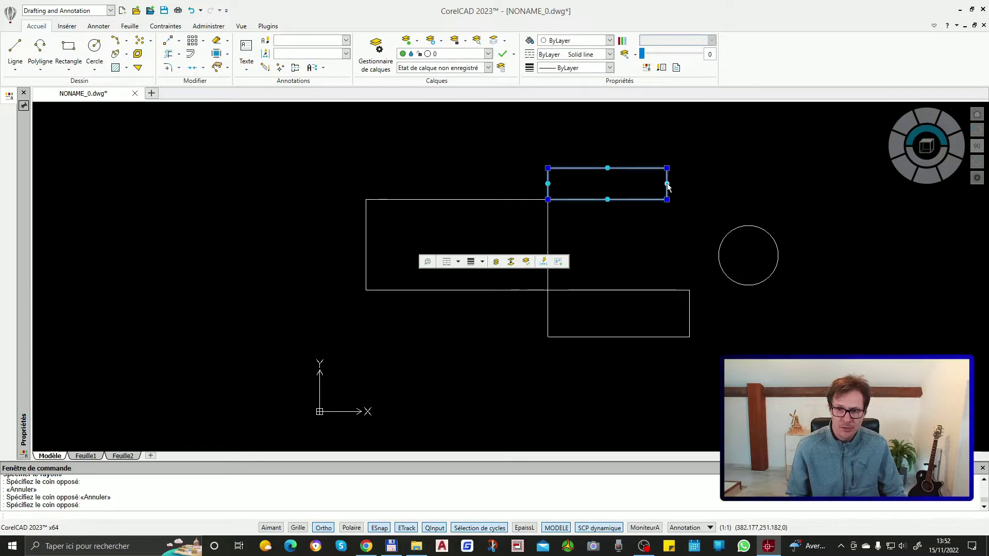
{"action": "left_click", "coordinate": [667, 184]}
{"action": "left_click", "coordinate": [630, 184]}
{"action": "key", "text": "Escape"}
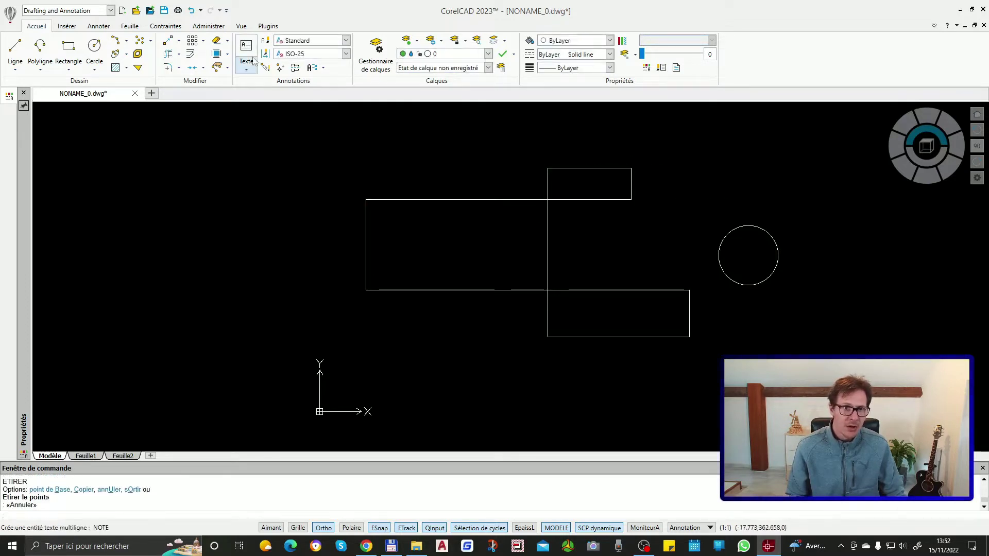
Select the rectangles and the circle together and try to copy them with a base point
{"action": "scroll", "coordinate": [480, 227], "scroll_direction": "down", "scroll_amount": 2}
{"action": "left_click", "coordinate": [538, 223]}
{"action": "left_click", "coordinate": [474, 274]}
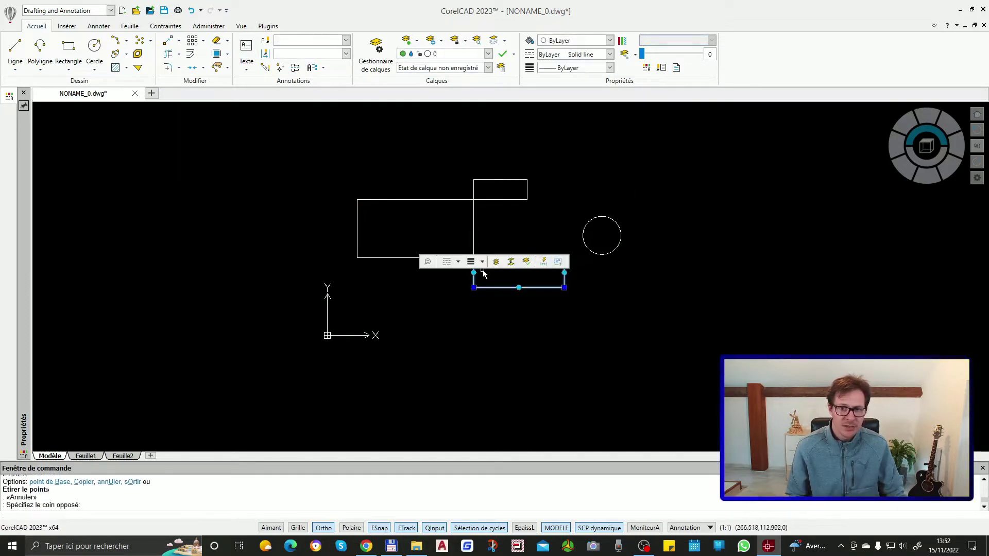
{"action": "key", "text": "Escape"}
{"action": "left_click", "coordinate": [682, 142]}
{"action": "left_click", "coordinate": [429, 345]}
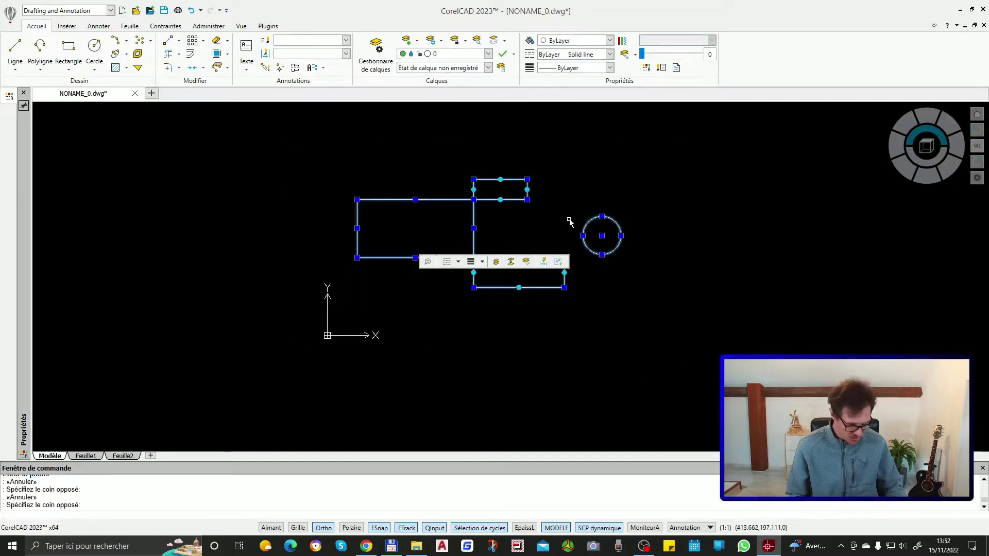
{"action": "key", "text": "ctrl+shift+c"}
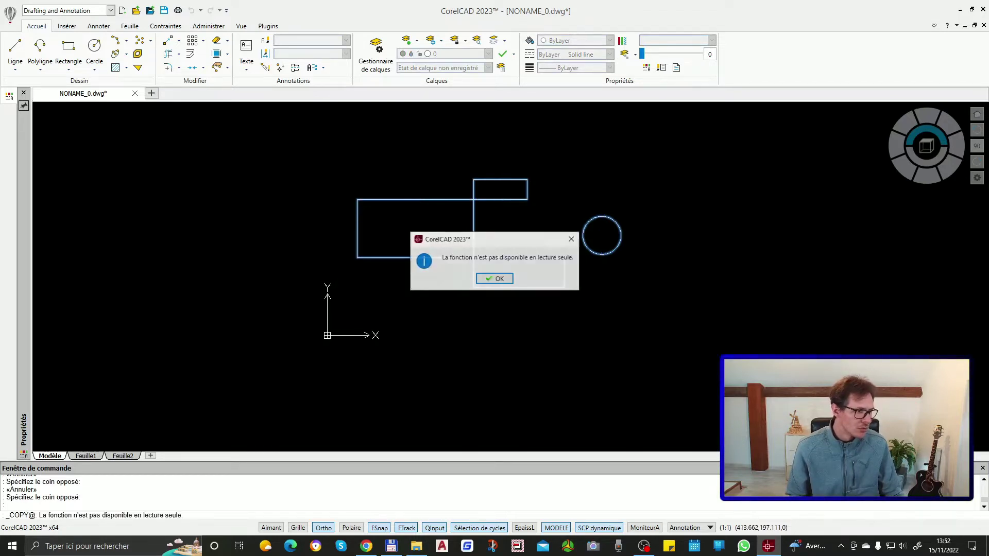
{"action": "left_click", "coordinate": [498, 278]}
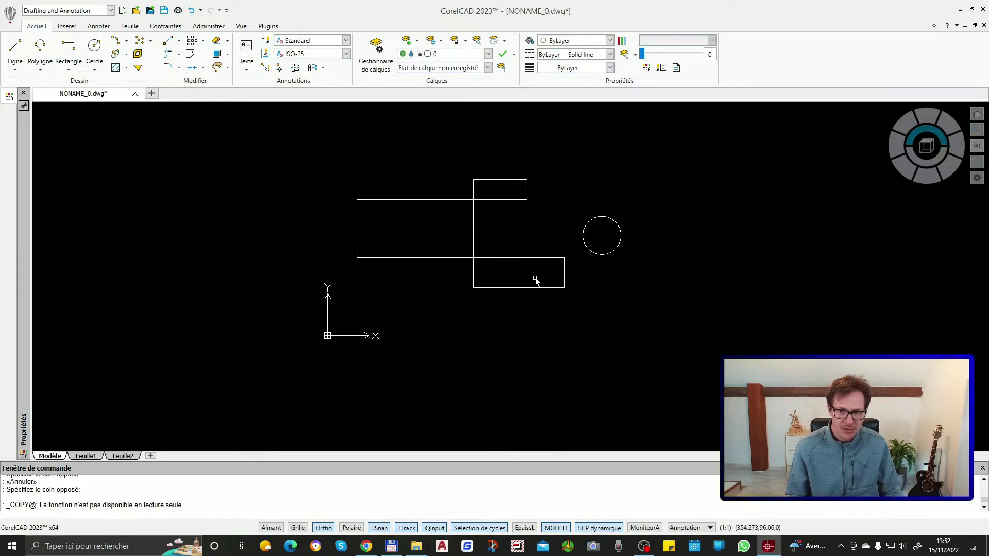
Try to paste the copied shapes into the drawing as a block
{"action": "key", "text": "Escape"}
{"action": "key", "text": "ctrl+shift+v"}
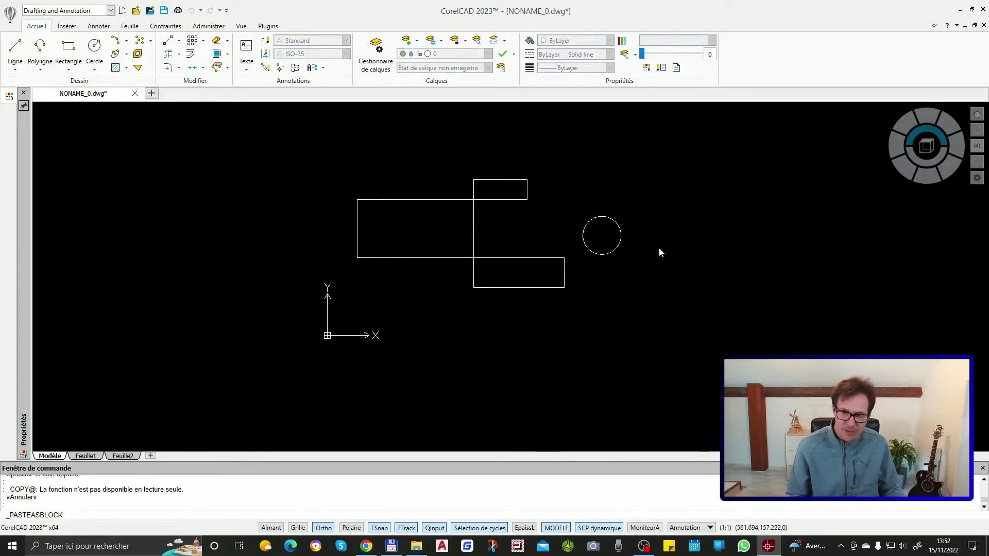
{"action": "key", "text": "Return"}
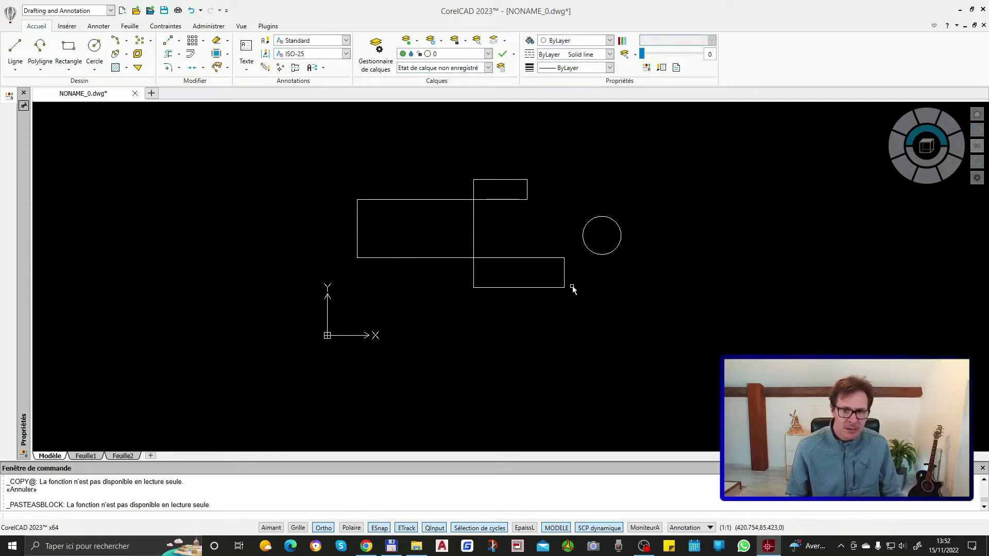
{"action": "key", "text": "Escape"}
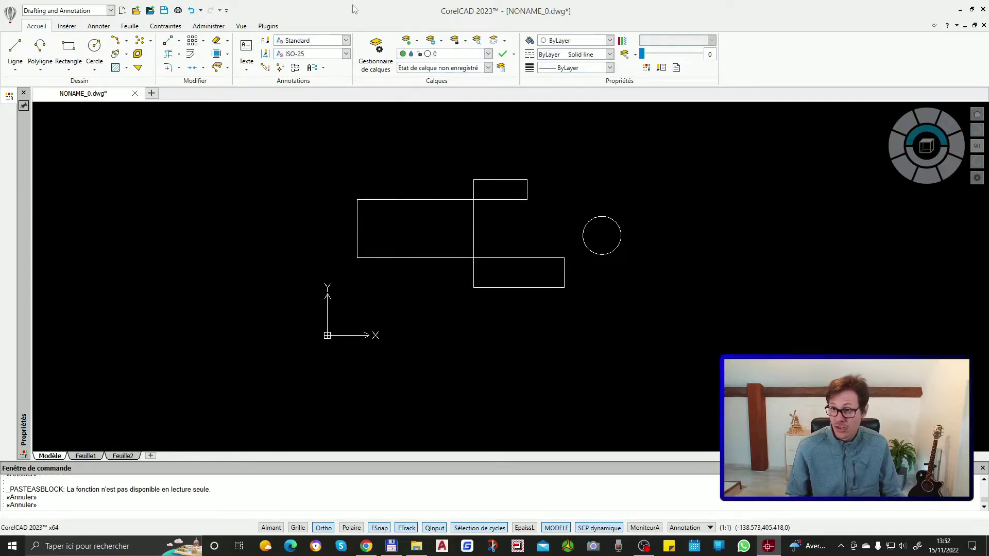
Start opening an existing drawing and browse to the folder Documents\PROJET\AutoCAD\_Coffrage
{"action": "left_click", "coordinate": [136, 10]}
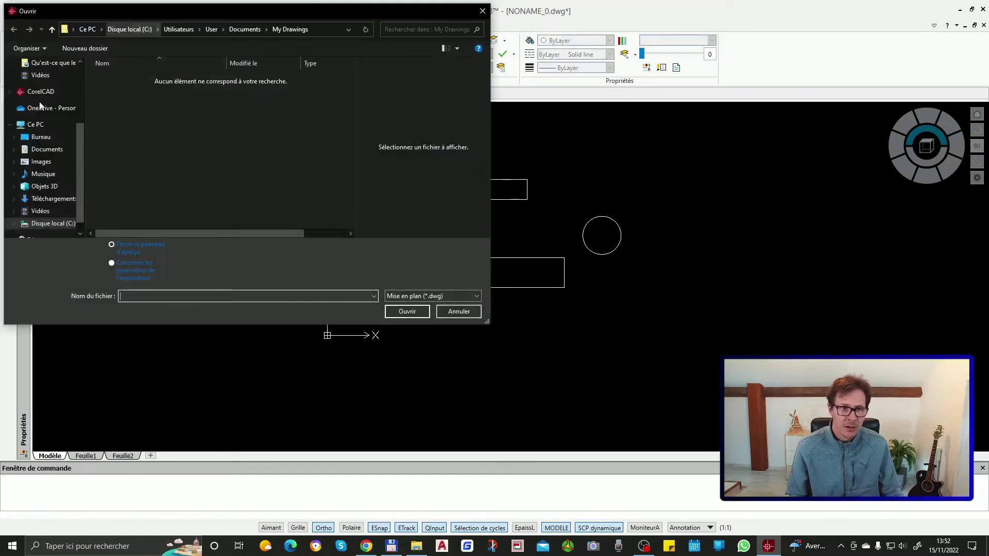
{"action": "left_click", "coordinate": [64, 154]}
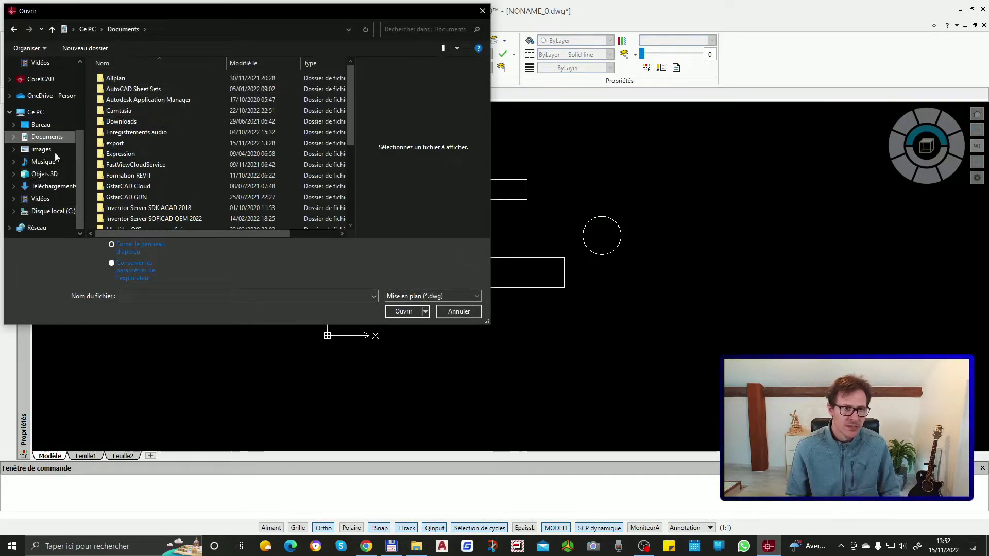
{"action": "scroll", "coordinate": [49, 115], "scroll_direction": "up", "scroll_amount": 1}
{"action": "scroll", "coordinate": [50, 103], "scroll_direction": "up", "scroll_amount": 1}
{"action": "left_click", "coordinate": [49, 99]}
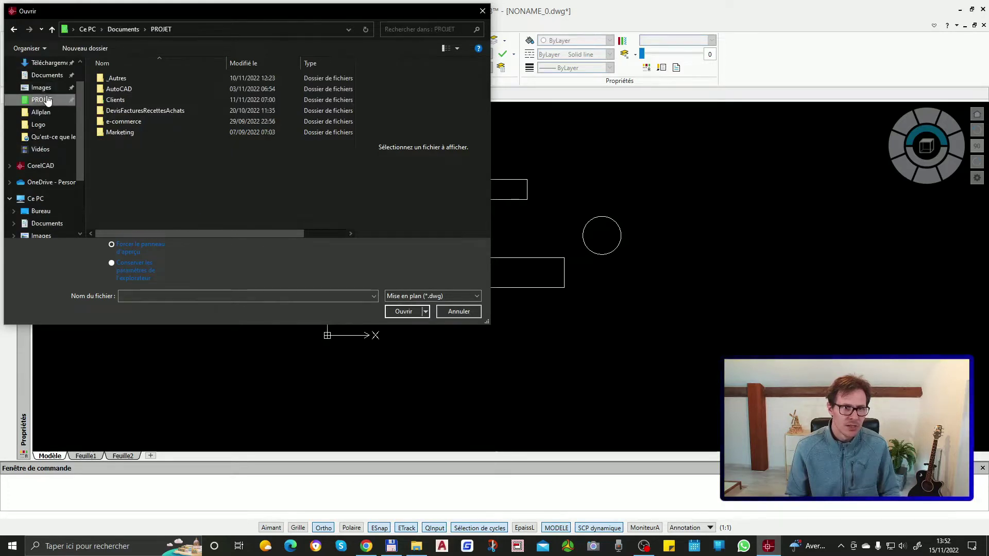
{"action": "double_click", "coordinate": [130, 89]}
{"action": "double_click", "coordinate": [128, 90]}
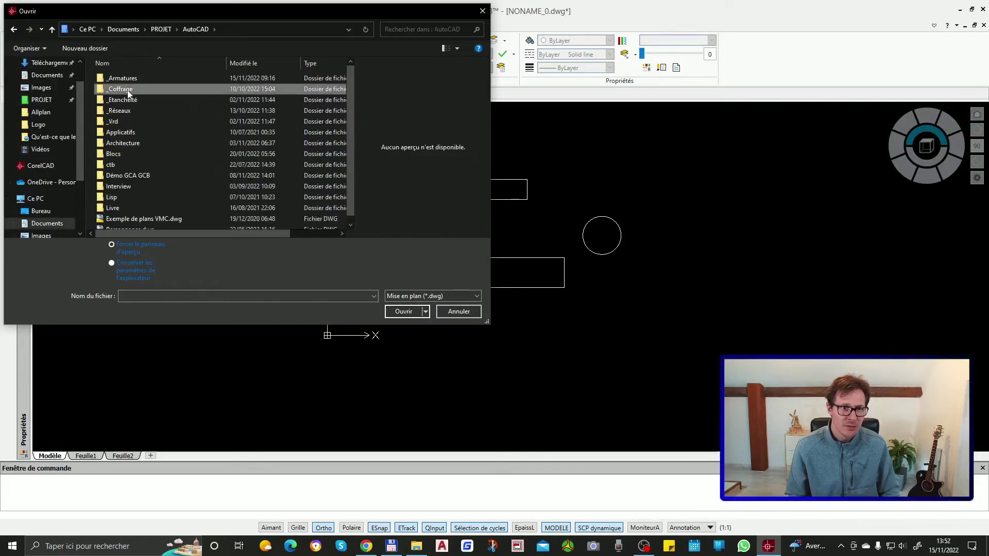
Open the drawing GCB_GabaritCoffrageBéton - Présentation.dwg
{"action": "left_click", "coordinate": [160, 133]}
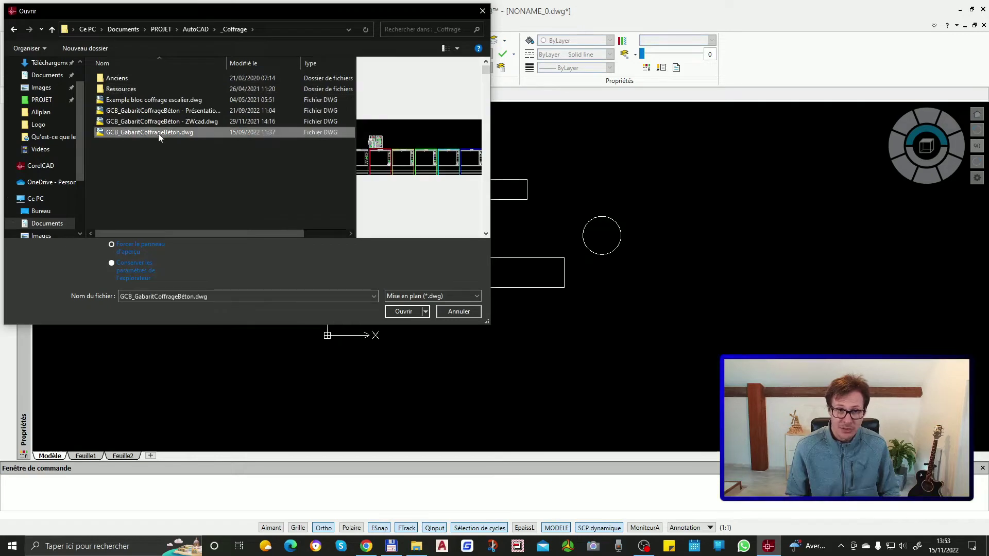
{"action": "left_click", "coordinate": [187, 111]}
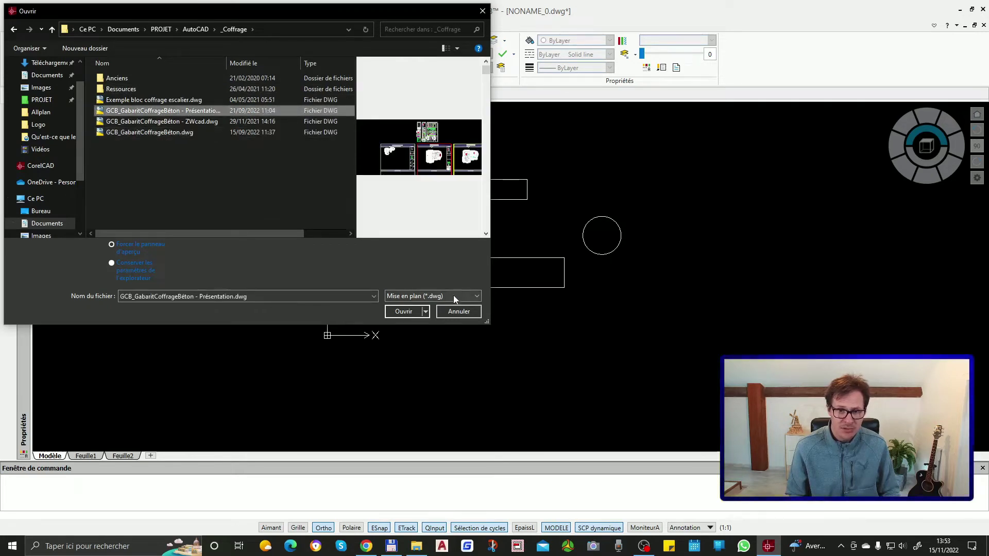
{"action": "left_click", "coordinate": [426, 312]}
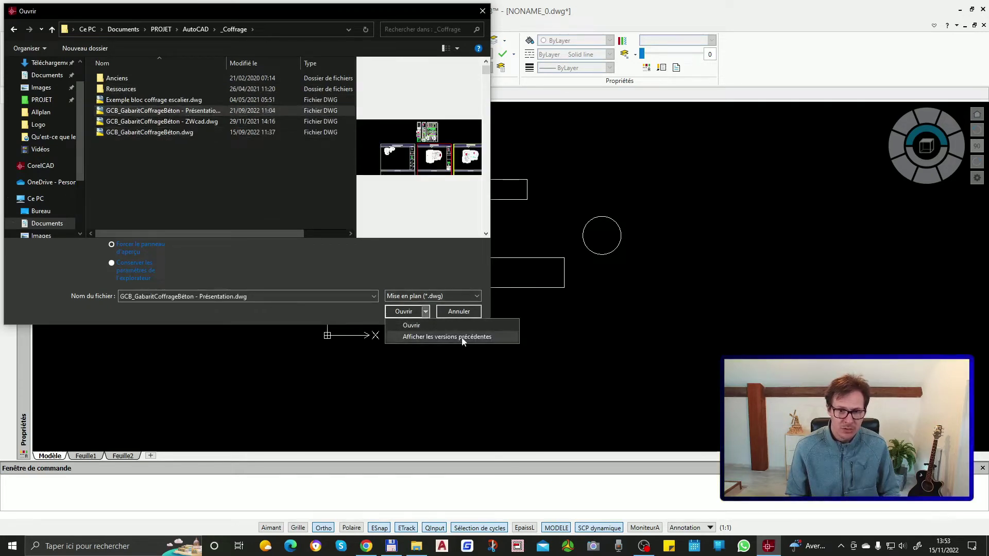
{"action": "left_click", "coordinate": [411, 312]}
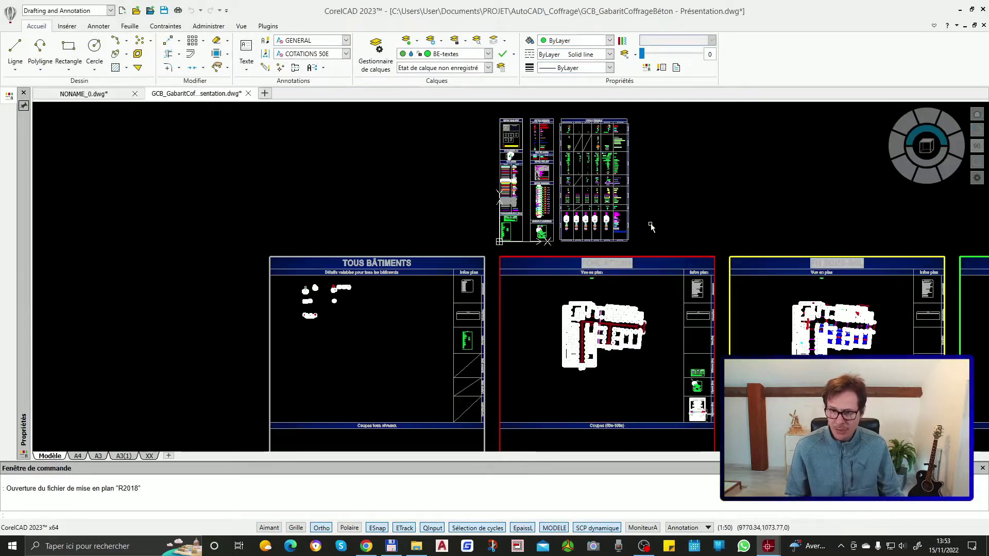
Examine the template's INFOS NIVEAUX level symbols and the OUTILS ÉCHELLE table of scaled blocks
{"action": "left_click", "coordinate": [668, 250]}
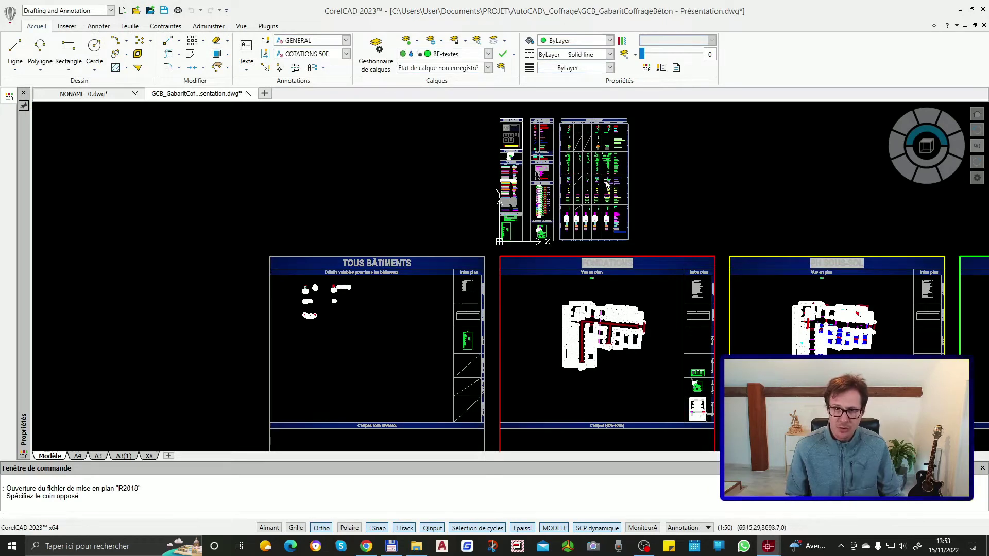
{"action": "scroll", "coordinate": [557, 164], "scroll_direction": "up", "scroll_amount": 4}
{"action": "key", "text": "Escape"}
{"action": "scroll", "coordinate": [544, 257], "scroll_direction": "up", "scroll_amount": 5}
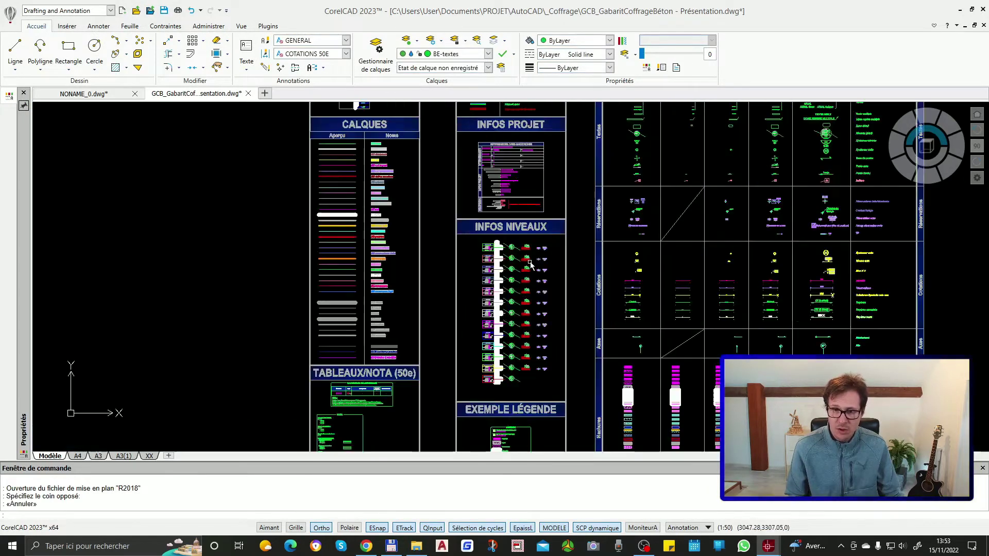
{"action": "scroll", "coordinate": [449, 236], "scroll_direction": "up", "scroll_amount": 4}
{"action": "key", "text": "Escape"}
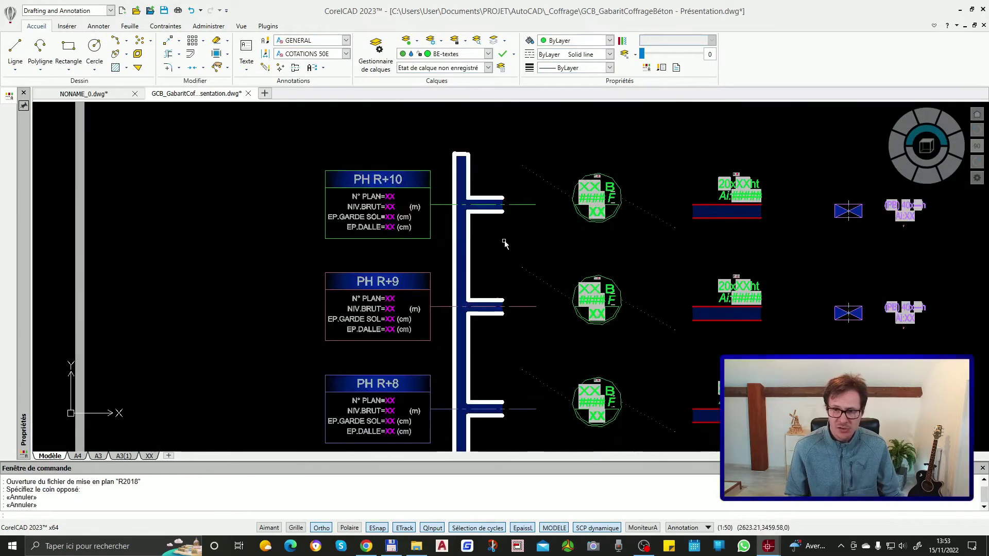
{"action": "left_click", "coordinate": [669, 205]}
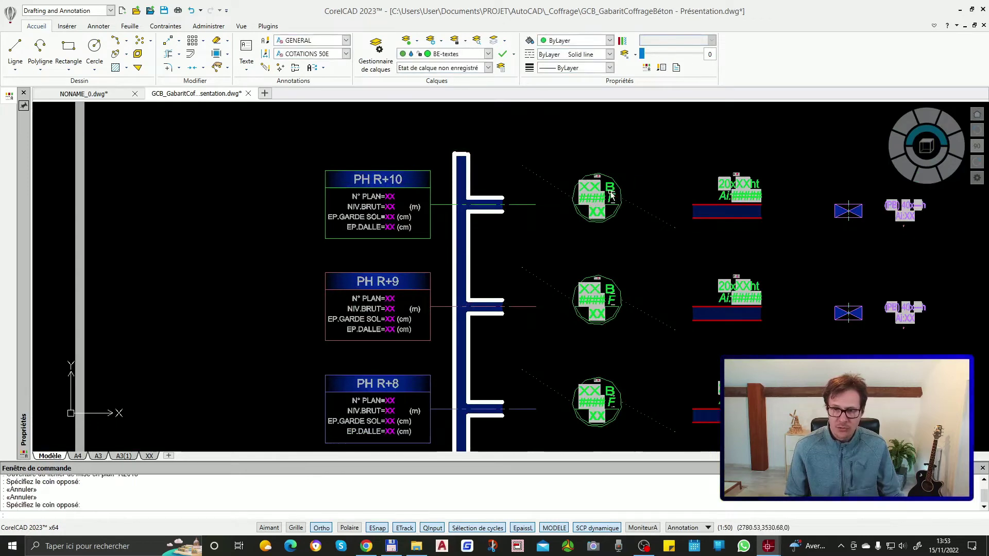
{"action": "scroll", "coordinate": [612, 195], "scroll_direction": "up", "scroll_amount": 2}
{"action": "key", "text": "Escape"}
{"action": "scroll", "coordinate": [585, 186], "scroll_direction": "down", "scroll_amount": 8}
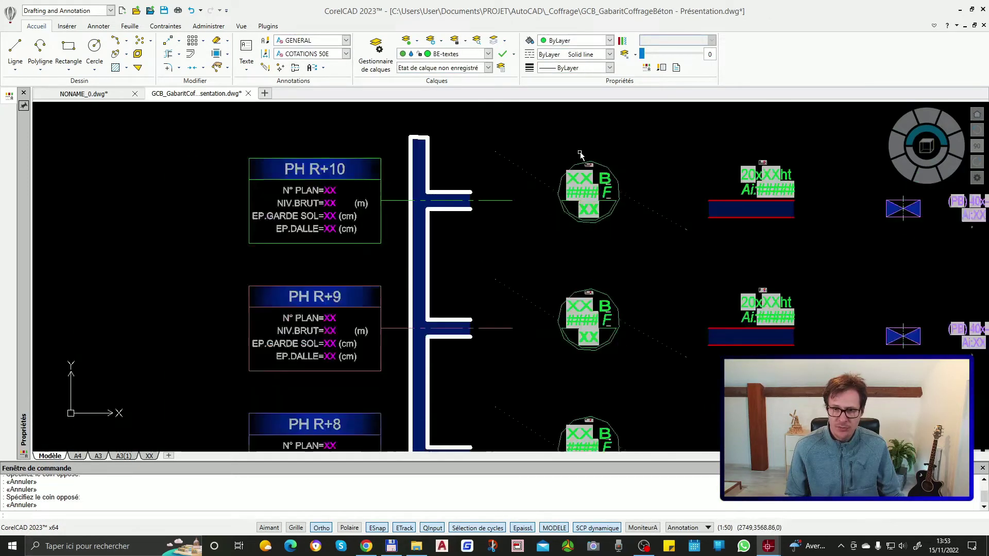
{"action": "scroll", "coordinate": [740, 188], "scroll_direction": "up", "scroll_amount": 8}
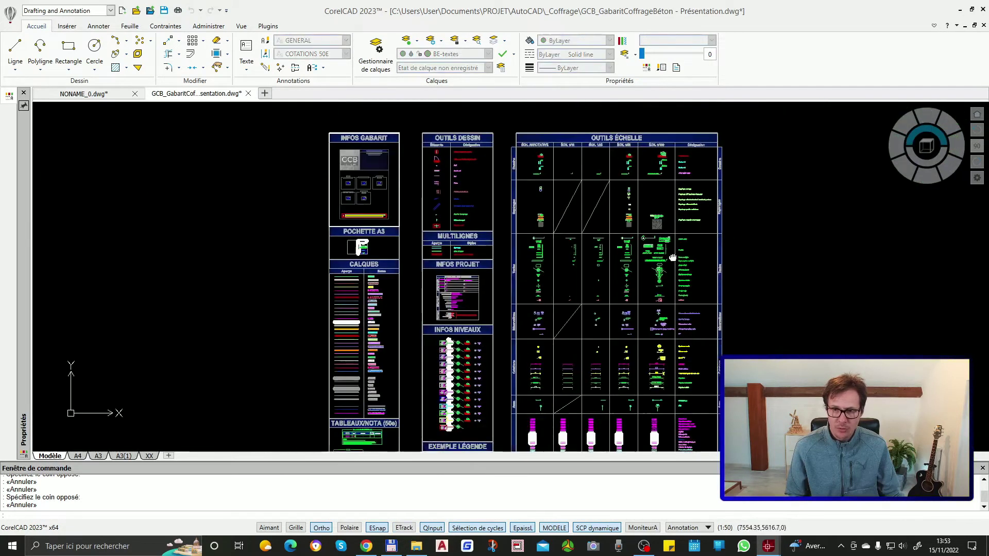
{"action": "scroll", "coordinate": [605, 191], "scroll_direction": "down", "scroll_amount": 3}
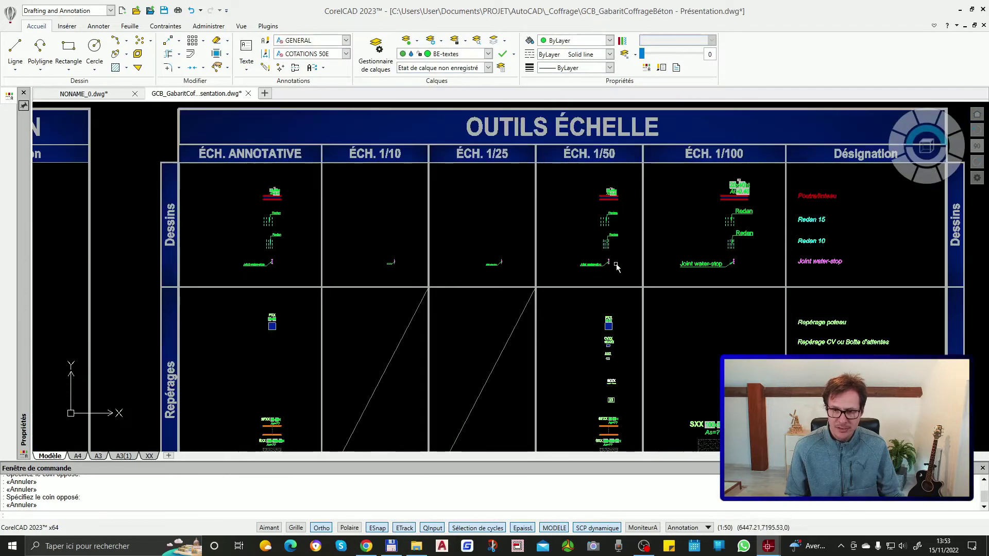
Switch the 1/50 scale PXX column block to Poteau circulaire, Avec annotations, Avec axes, and clear the selection
{"action": "scroll", "coordinate": [621, 309], "scroll_direction": "up", "scroll_amount": 6}
{"action": "left_click", "coordinate": [613, 206]}
{"action": "left_click", "coordinate": [553, 272]}
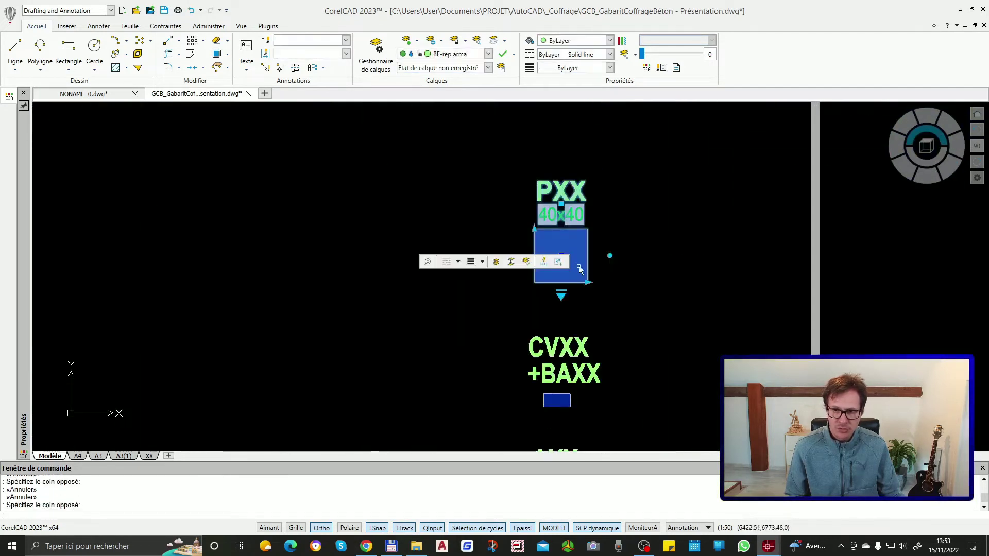
{"action": "left_click", "coordinate": [561, 297]}
{"action": "mouse_move", "coordinate": [631, 335]}
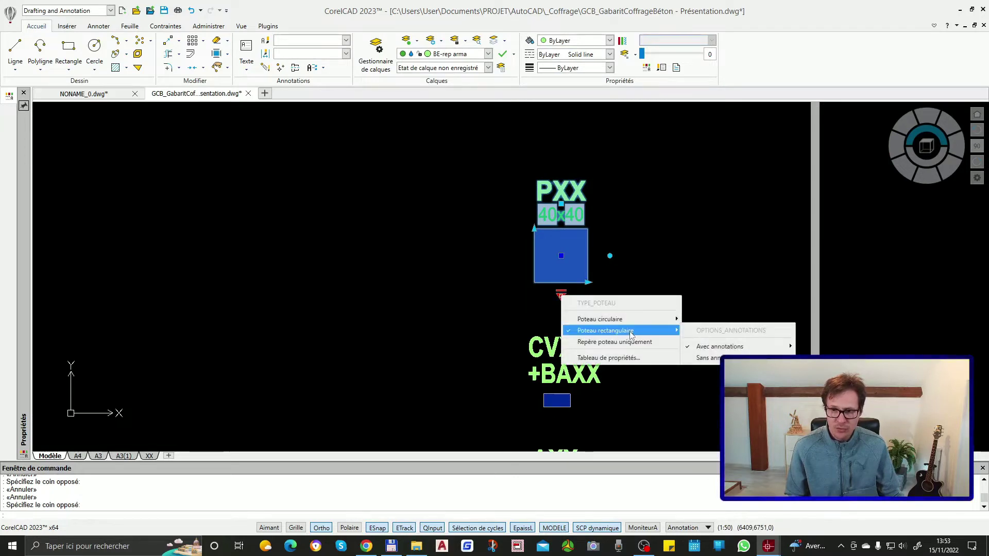
{"action": "mouse_move", "coordinate": [756, 348]}
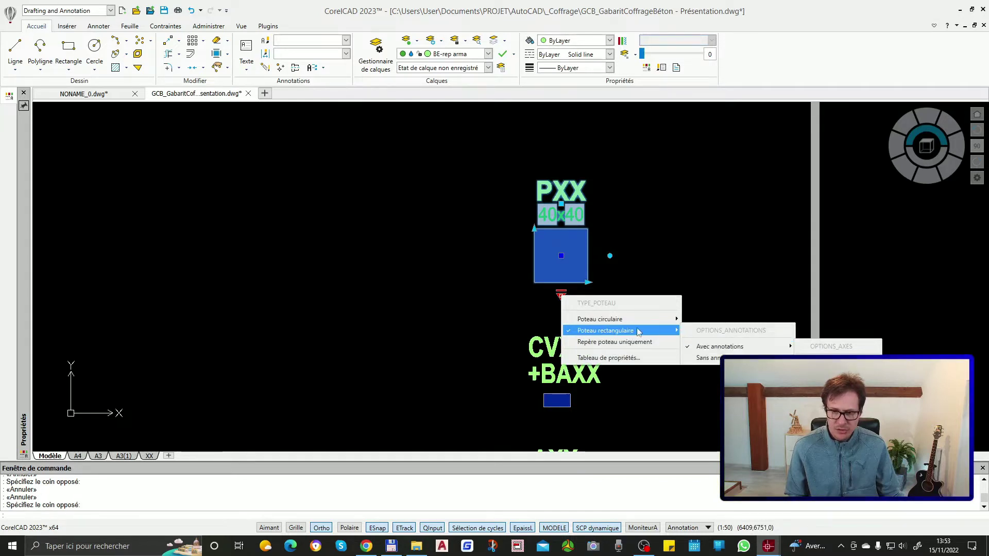
{"action": "mouse_move", "coordinate": [628, 318]}
{"action": "mouse_move", "coordinate": [742, 335]}
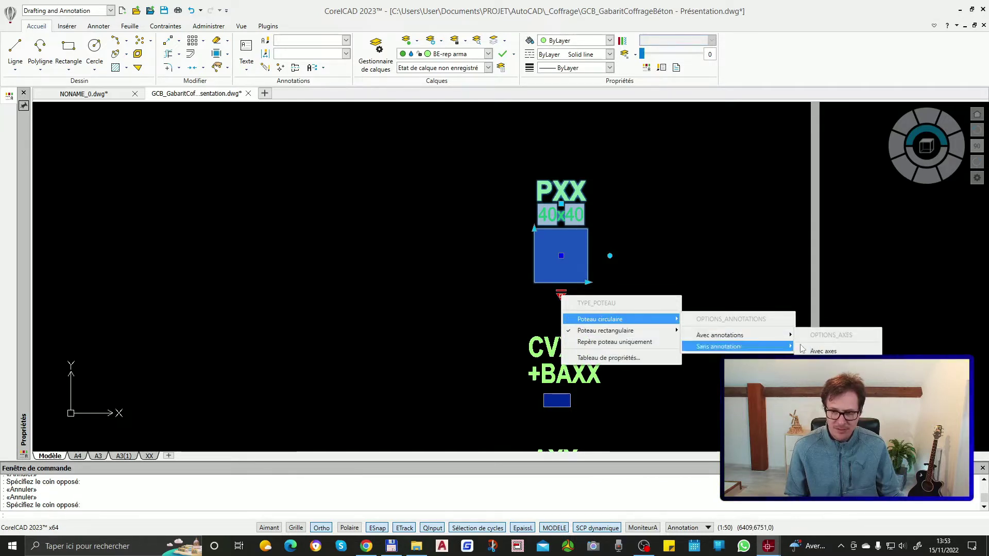
{"action": "left_click", "coordinate": [831, 351]}
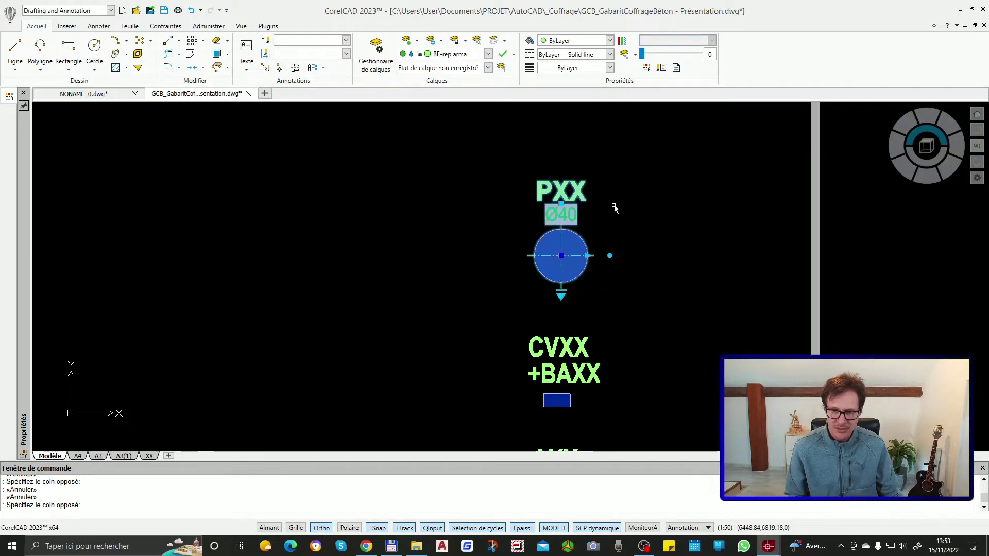
{"action": "key", "text": "Escape"}
Start the METTREAJOURATTRIBUTSBLOC command, cancel it, and try the rg command
{"action": "type", "text": "Met"}
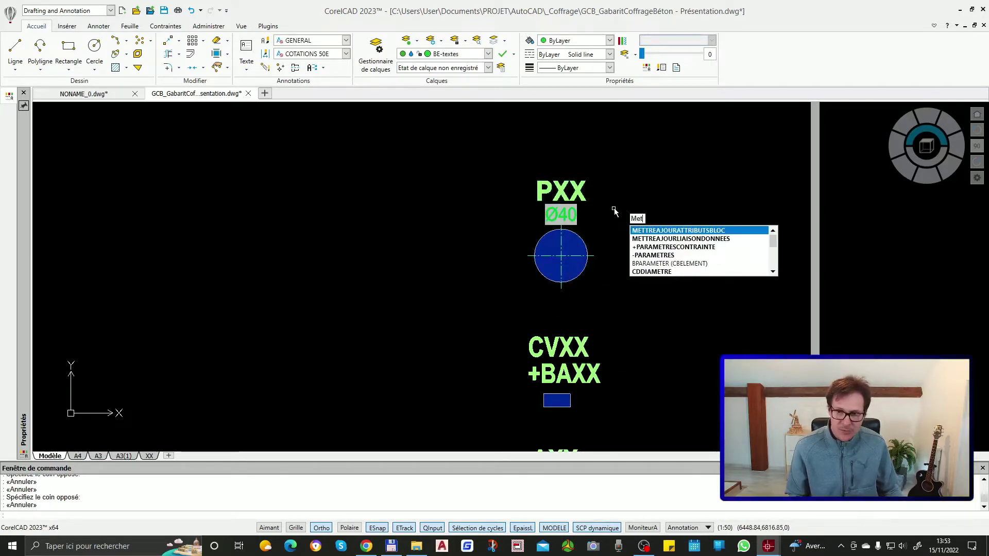
{"action": "key", "text": "Return"}
{"action": "key", "text": "Down"}
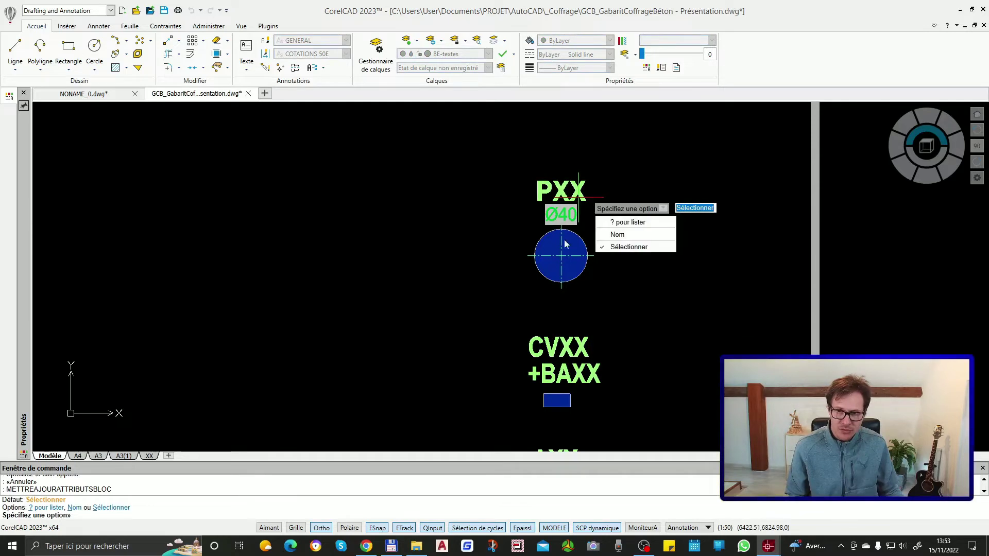
{"action": "key", "text": "Escape"}
{"action": "type", "text": "rg"}
{"action": "key", "text": "Return"}
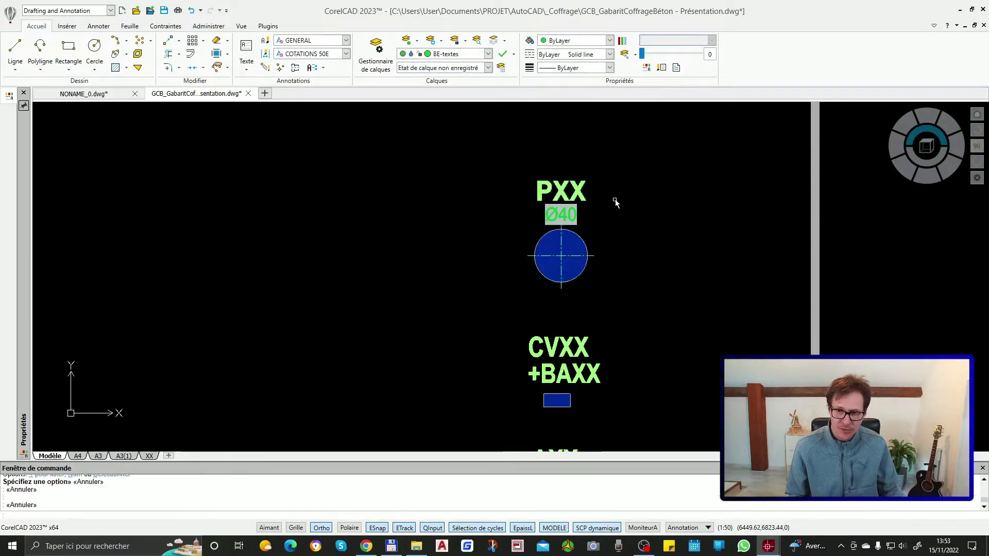
Select the circular PXX column block and try to resize it with the grip on its edge
{"action": "left_click", "coordinate": [608, 222]}
{"action": "left_click", "coordinate": [578, 267]}
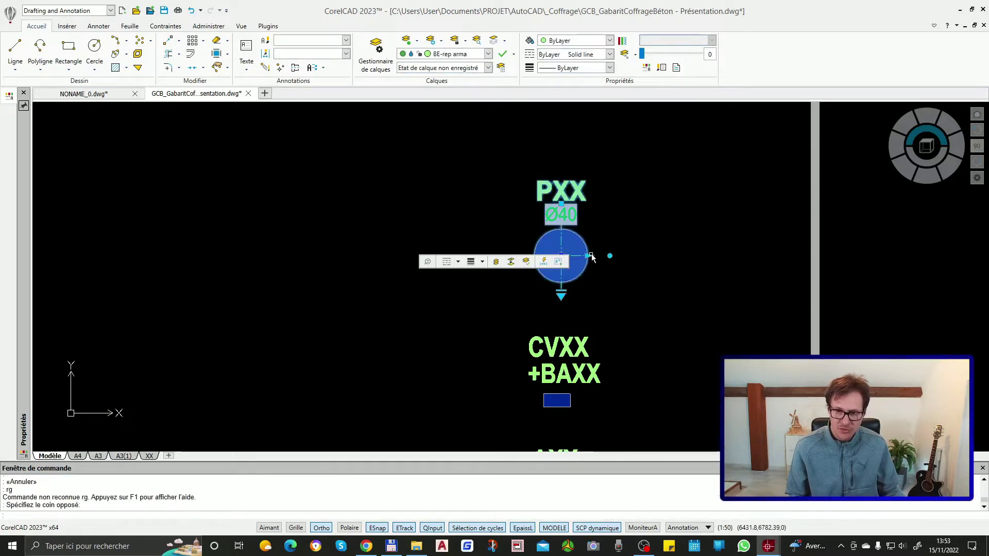
{"action": "left_click", "coordinate": [587, 256]}
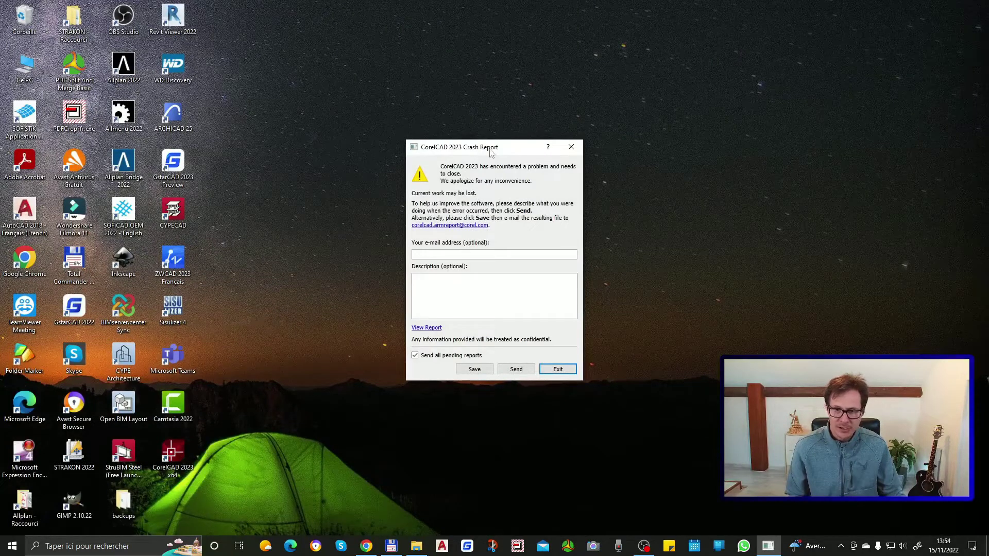
Close the crash report without sending it and restart CorelCAD 2023 with a blank drawing
{"action": "left_click", "coordinate": [571, 148]}
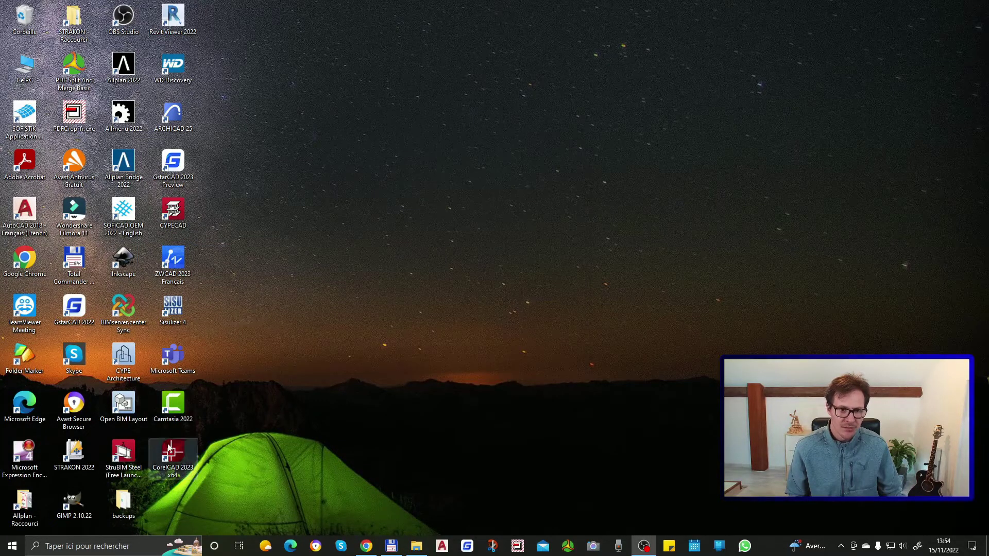
{"action": "double_click", "coordinate": [171, 446]}
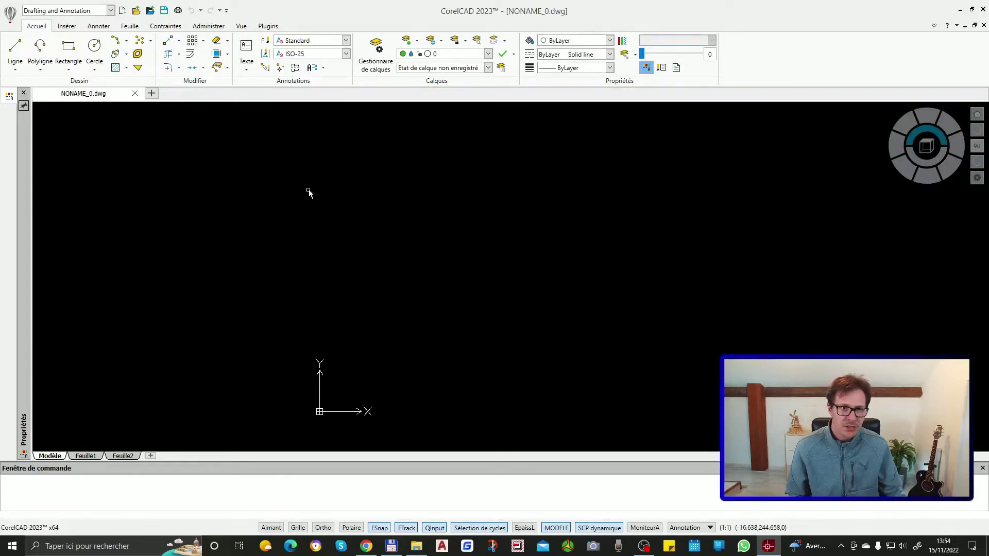
{"action": "left_click", "coordinate": [308, 190]}
{"action": "key", "text": "Escape"}
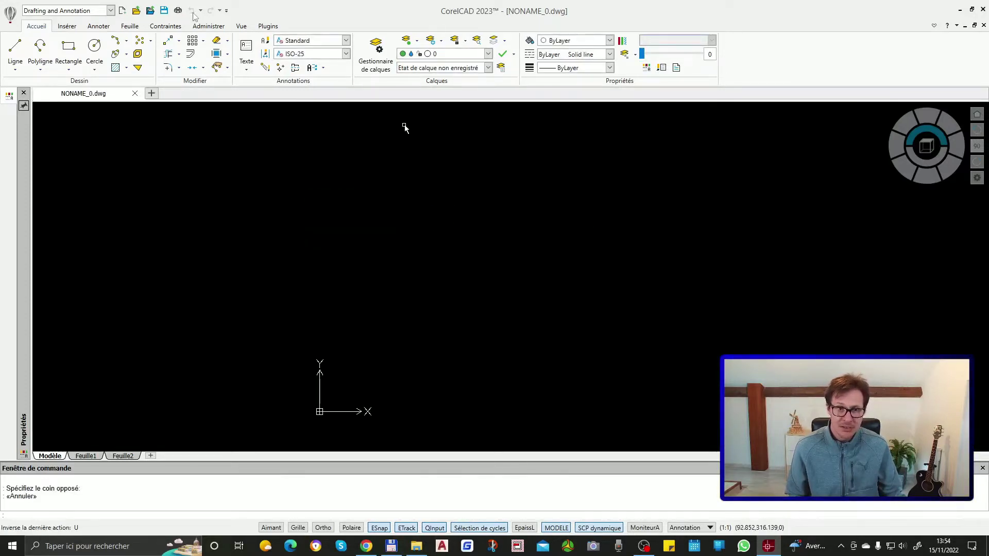
{"action": "left_click", "coordinate": [65, 27]}
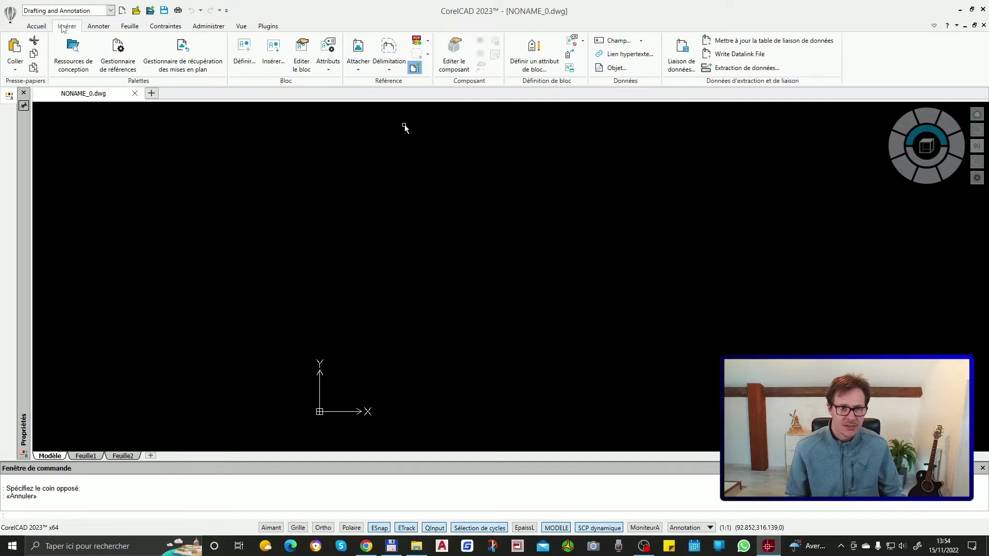
{"action": "left_click", "coordinate": [101, 26]}
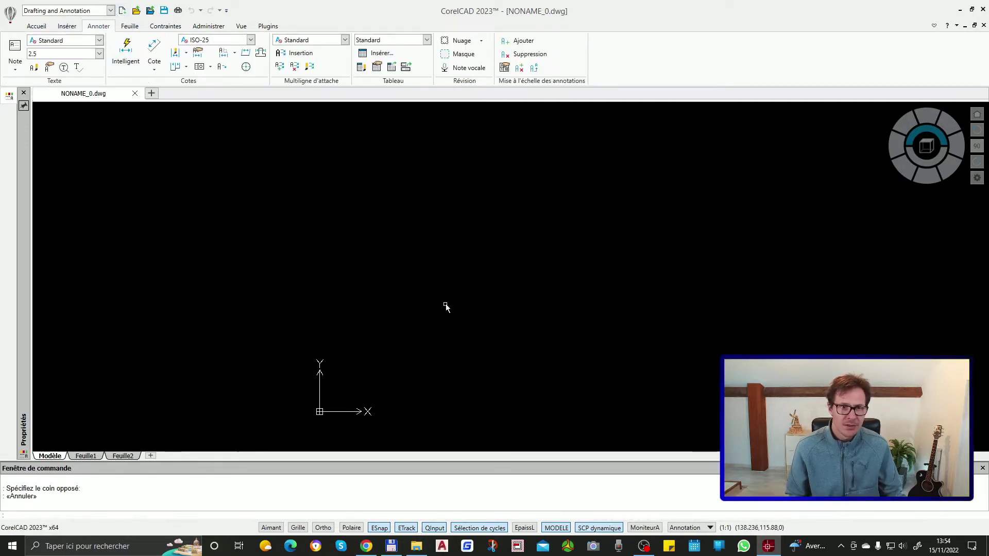
{"action": "key", "text": "Escape"}
{"action": "left_click", "coordinate": [279, 179]}
{"action": "left_click", "coordinate": [599, 373]}
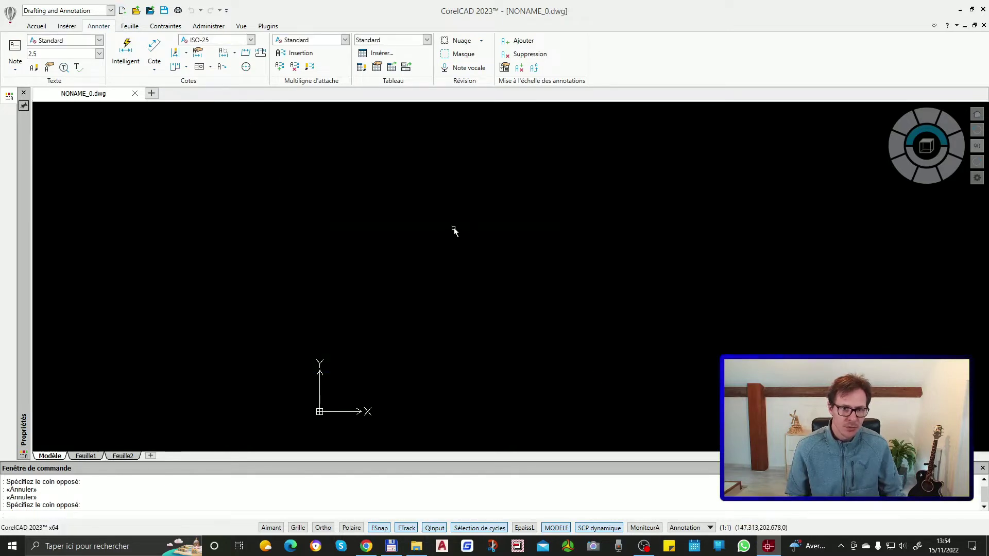
Draw a rectangle about 168.49 wide and 66.94 high, above and to the right of the origin
{"action": "type", "text": "rec"}
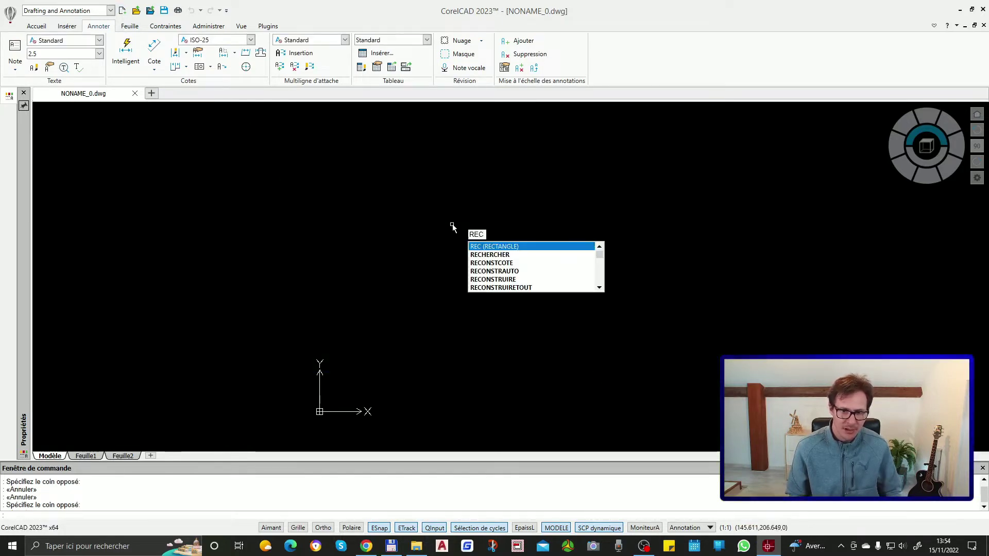
{"action": "key", "text": "Return"}
{"action": "left_click", "coordinate": [419, 216]}
{"action": "left_click", "coordinate": [572, 276]}
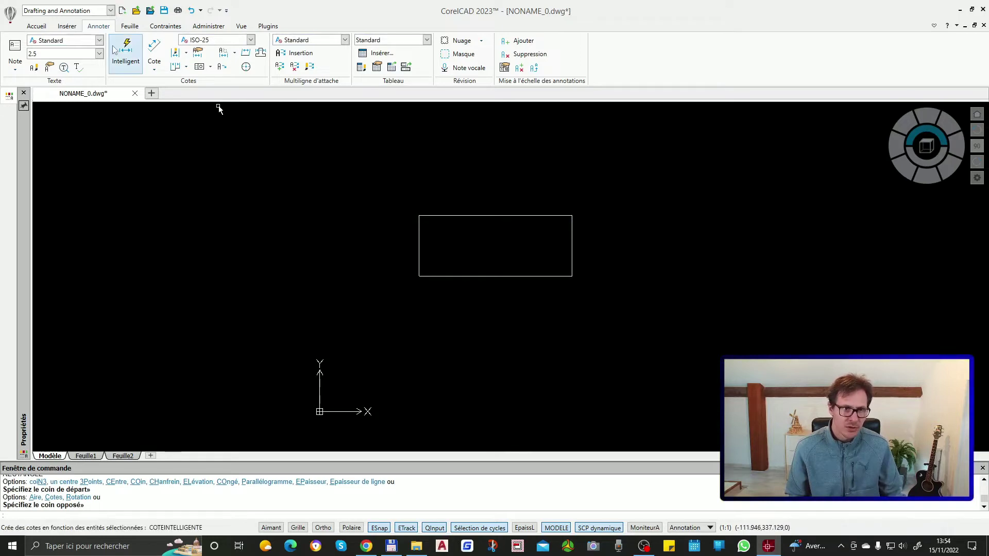
Use Smart Dimension to dimension the rectangle's top edge above it and its left edge outside it
{"action": "left_click", "coordinate": [125, 52]}
{"action": "left_click", "coordinate": [520, 215]}
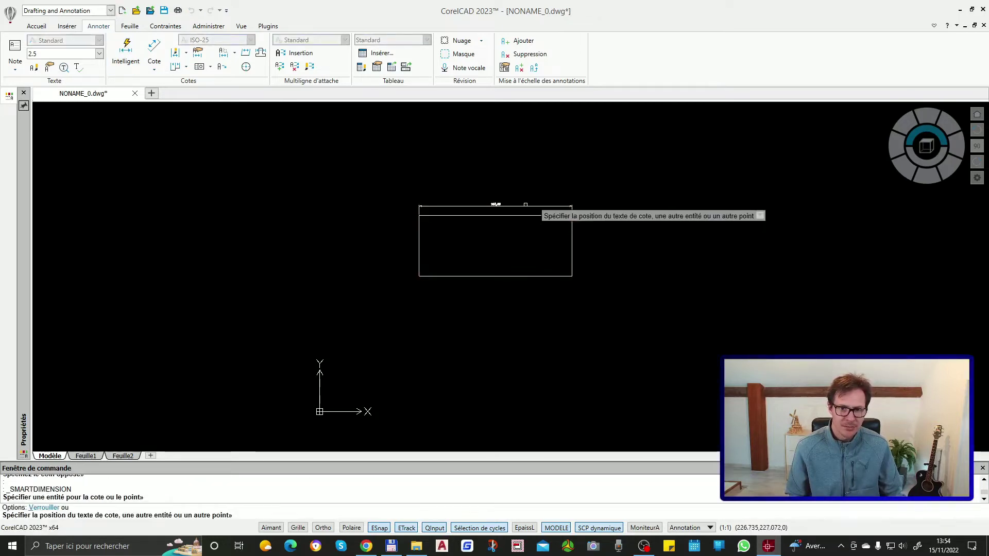
{"action": "scroll", "coordinate": [502, 209], "scroll_direction": "up", "scroll_amount": 4}
{"action": "left_click", "coordinate": [510, 201]}
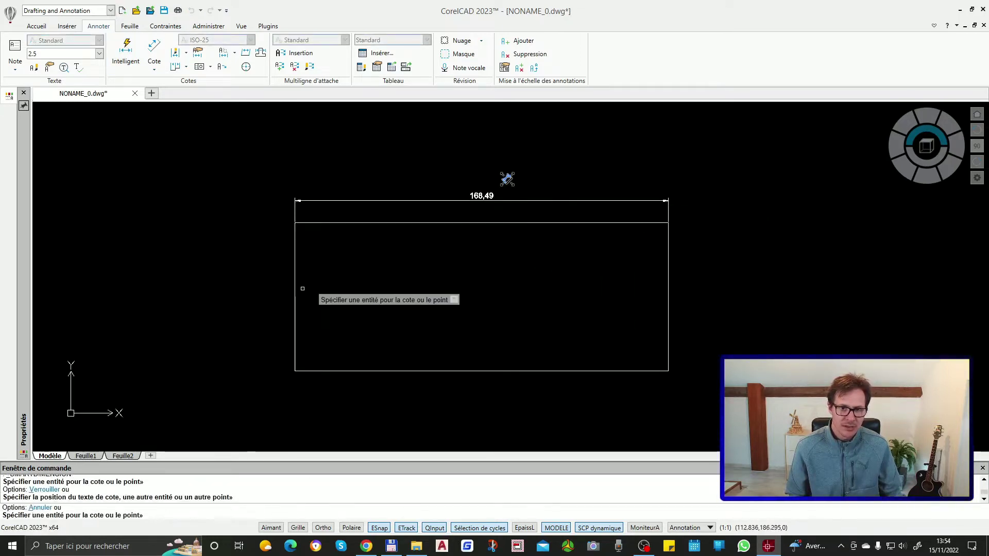
{"action": "left_click", "coordinate": [294, 259]}
{"action": "left_click", "coordinate": [252, 266]}
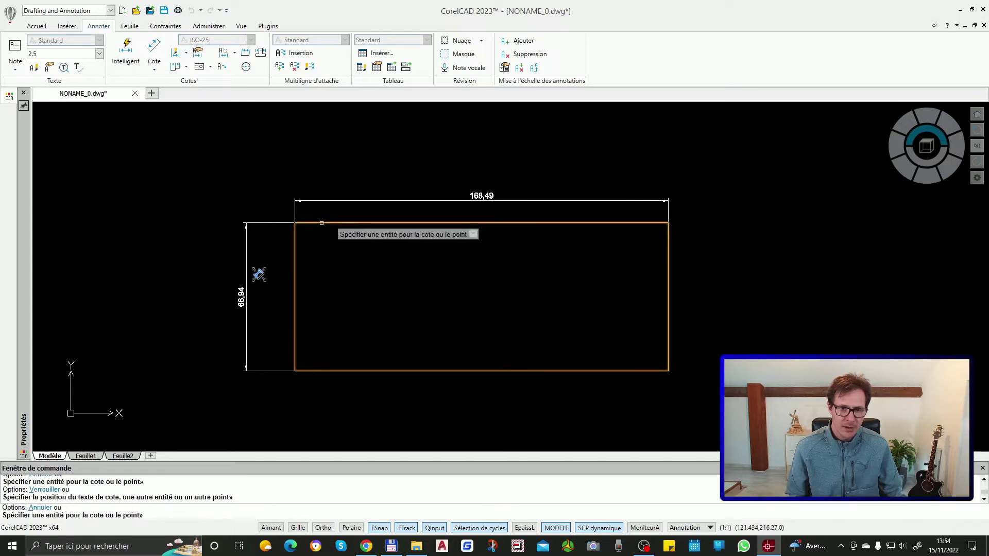
Add an angular dimension between the rectangle's top and left edges, placed inside the upper-left corner, and finish dimensioning
{"action": "left_click", "coordinate": [322, 222]}
{"action": "left_click", "coordinate": [293, 241]}
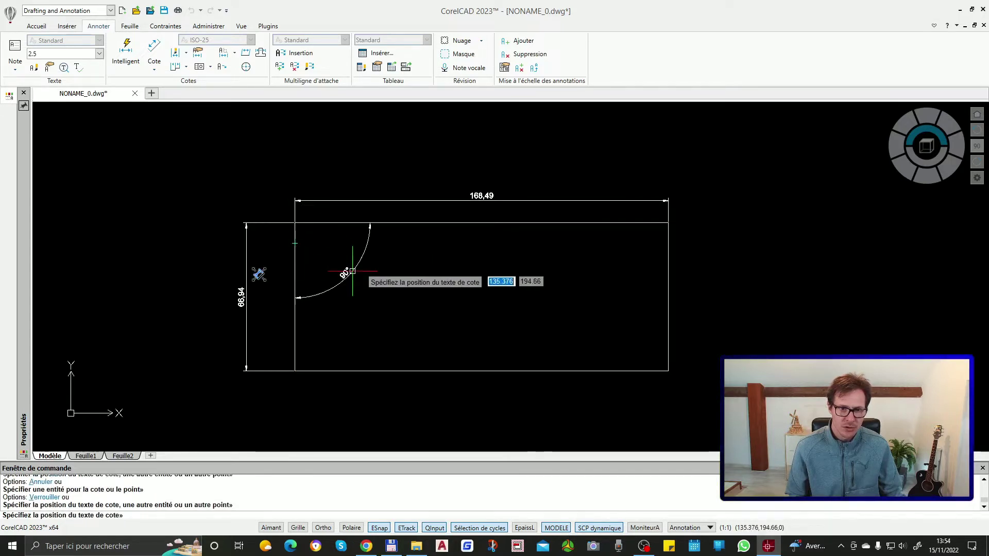
{"action": "left_click", "coordinate": [326, 266]}
{"action": "scroll", "coordinate": [326, 267], "scroll_direction": "up", "scroll_amount": 2}
{"action": "double_click", "coordinate": [363, 238]}
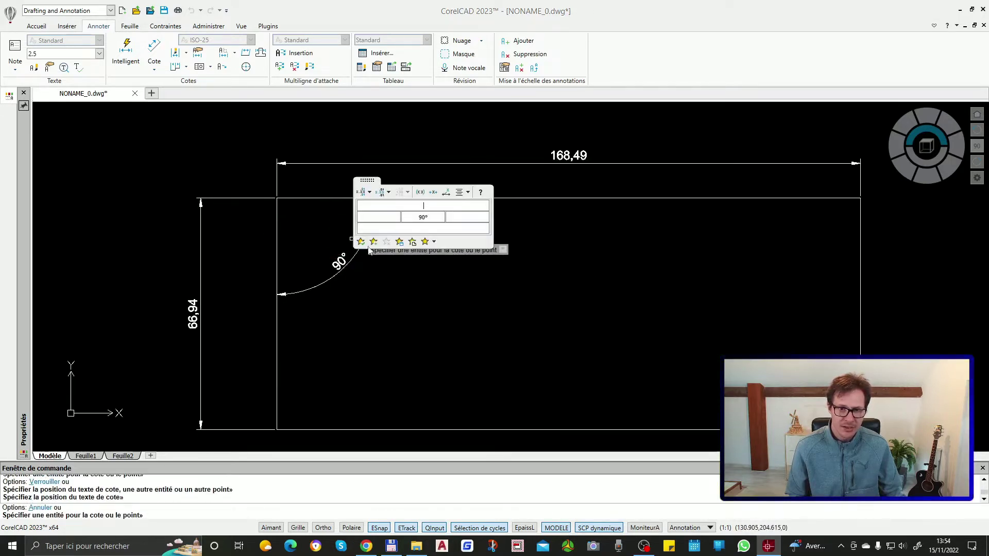
{"action": "key", "text": "Escape"}
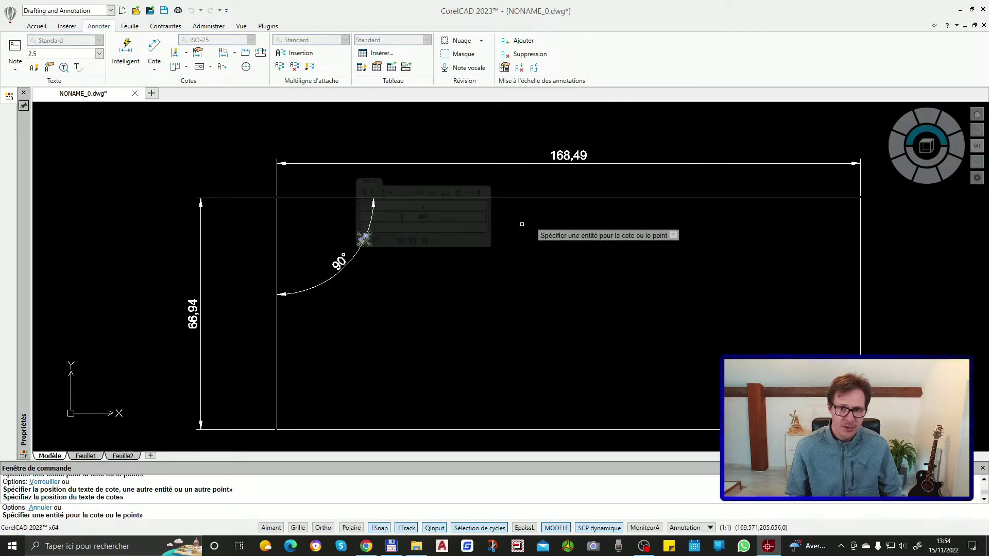
{"action": "key", "text": "Escape"}
Add the prefix text "prefix" and the suffix "cm" to the rectangle's horizontal dimension
{"action": "left_click", "coordinate": [568, 157]}
{"action": "double_click", "coordinate": [568, 157]}
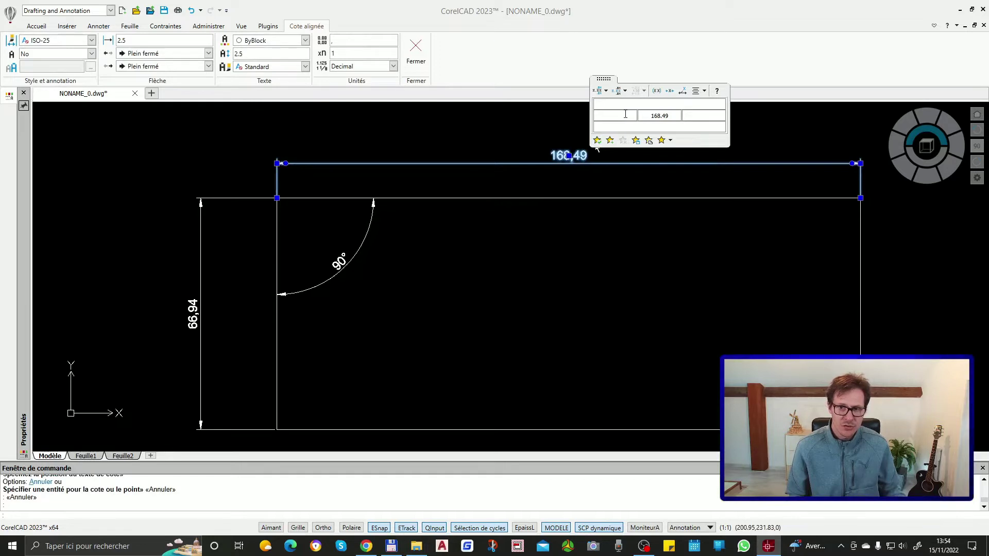
{"action": "type", "text": "pre"}
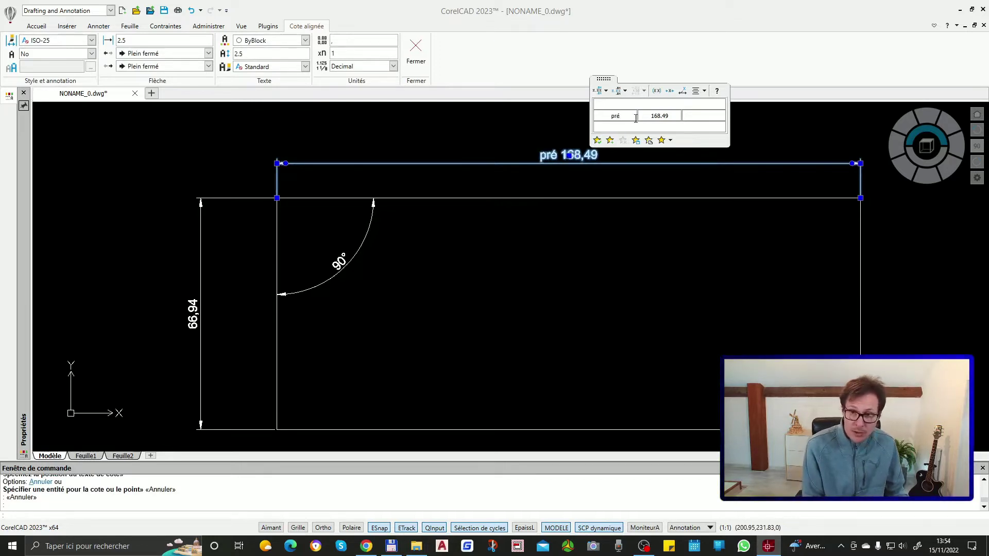
{"action": "type", "text": "fix"}
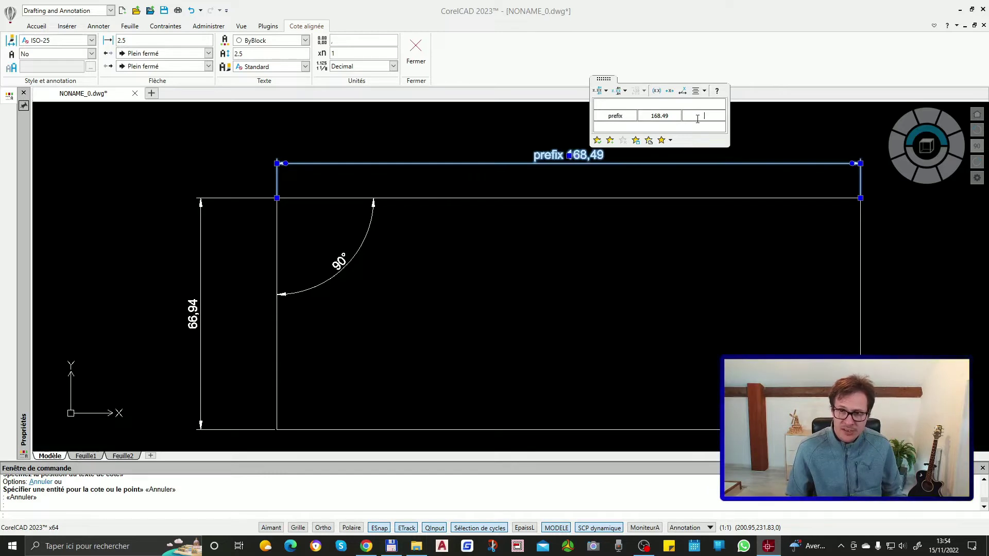
{"action": "type", "text": "a"}
{"action": "key", "text": "BackSpace"}
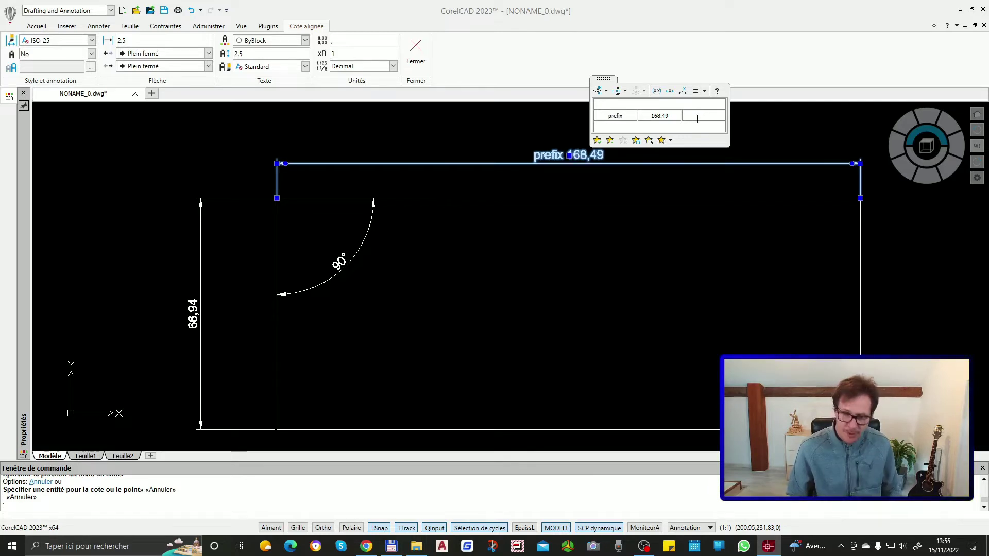
{"action": "type", "text": "cm"}
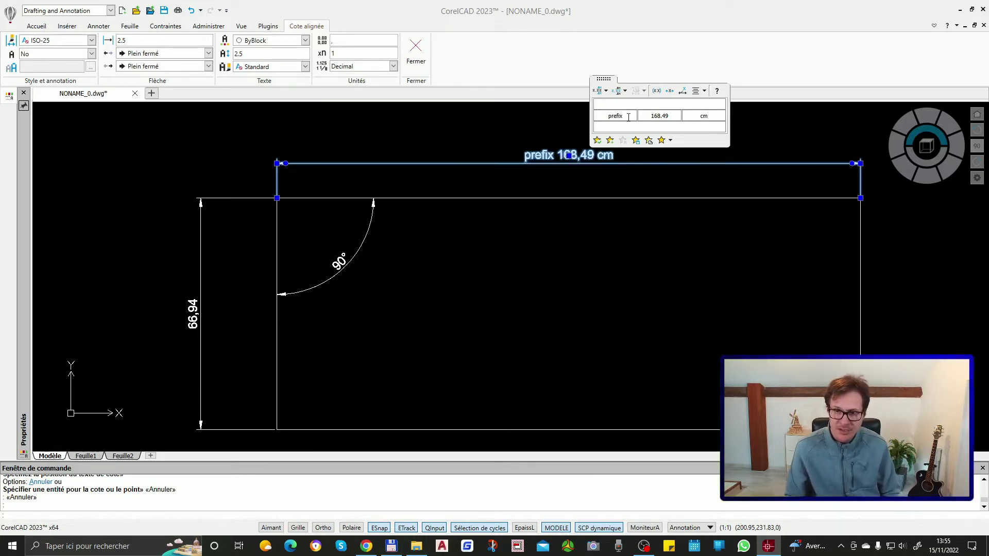
Remove the prefix text from the horizontal dimension and clear the selection
{"action": "double_click", "coordinate": [615, 116]}
{"action": "key", "text": "BackSpace"}
{"action": "left_click", "coordinate": [630, 229]}
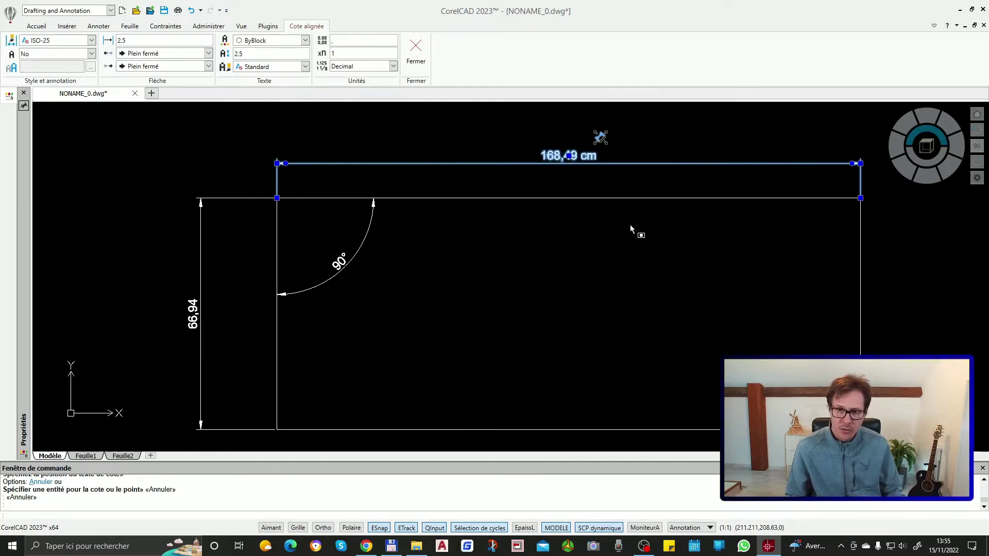
{"action": "key", "text": "Escape"}
{"action": "key", "text": "Escape"}
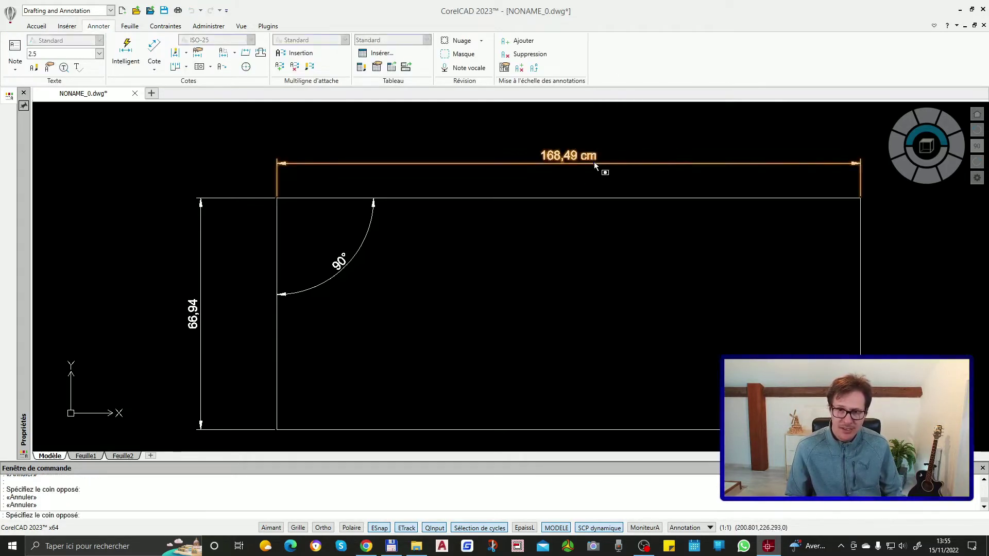
{"action": "double_click", "coordinate": [594, 163]}
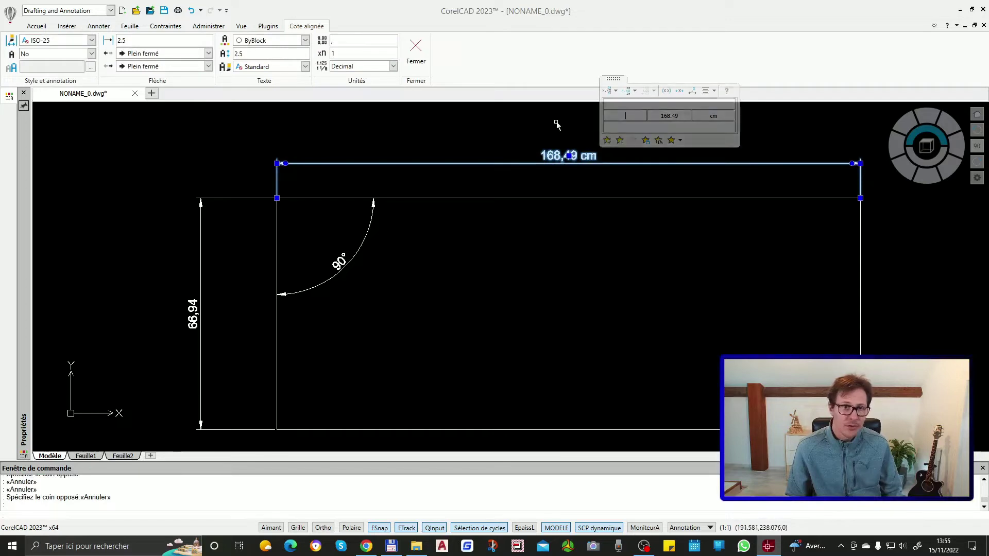
{"action": "key", "text": "Escape"}
{"action": "key", "text": "Escape"}
Look through the available plugin, administration, constraint, sheet, annotation, view and insertion commands
{"action": "left_click", "coordinate": [270, 27]}
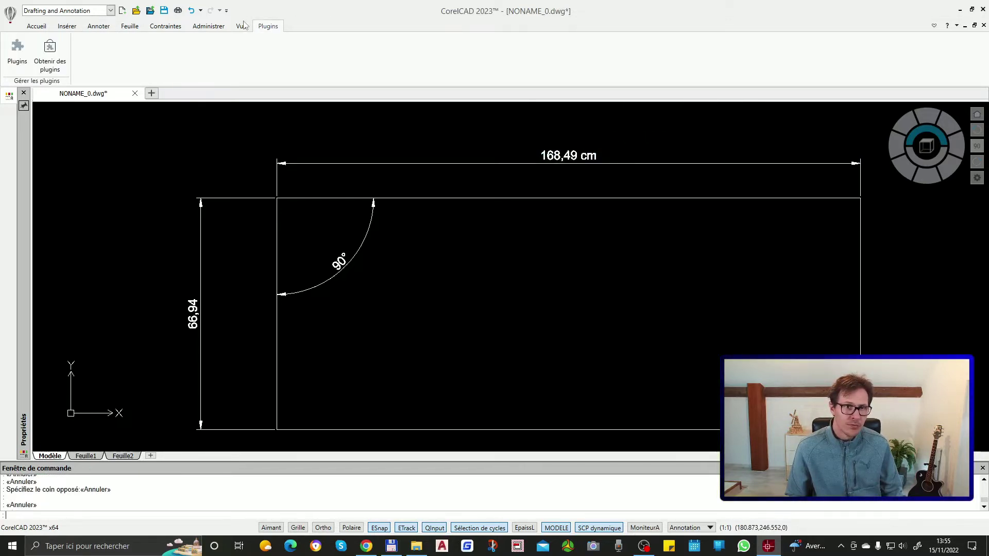
{"action": "left_click", "coordinate": [214, 29]}
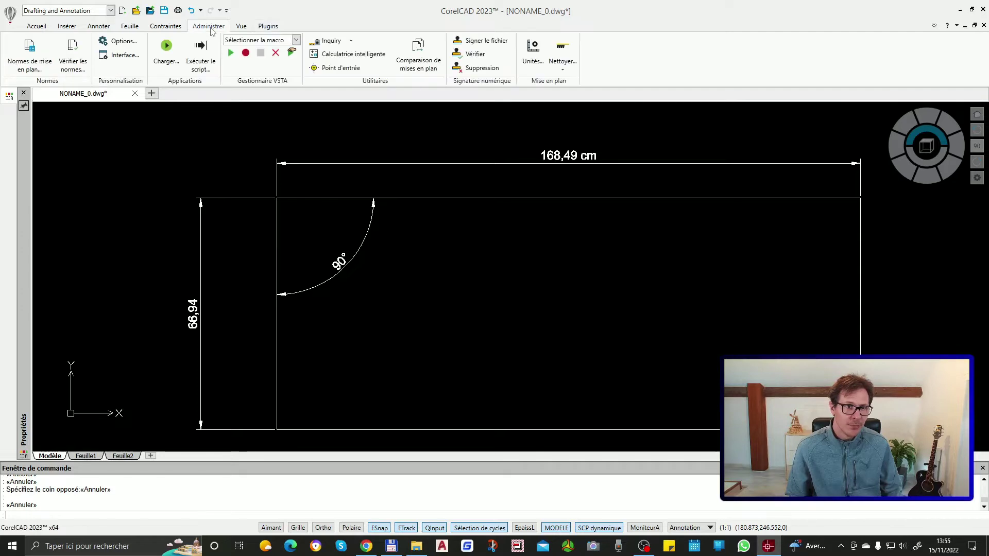
{"action": "left_click", "coordinate": [167, 28]}
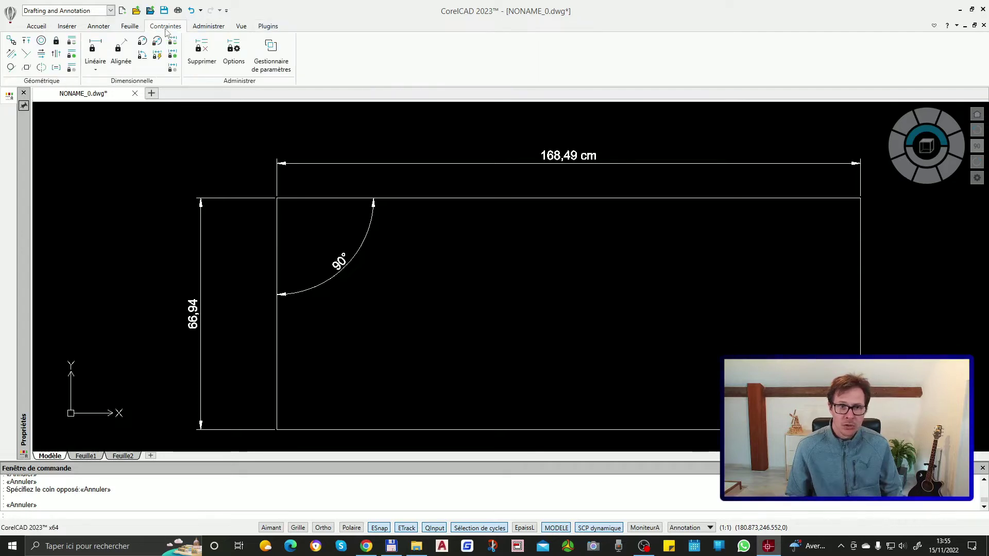
{"action": "left_click", "coordinate": [130, 27]}
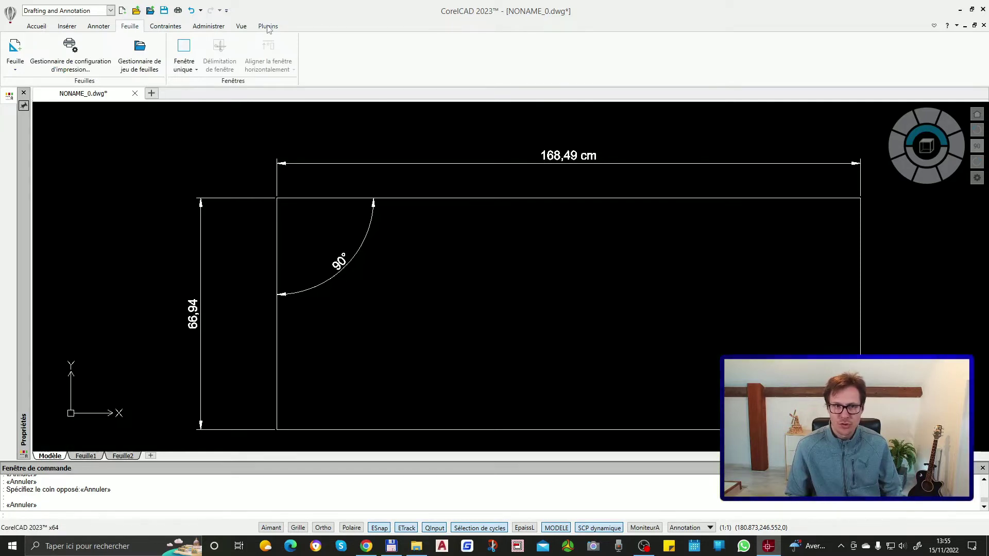
{"action": "left_click", "coordinate": [106, 27]}
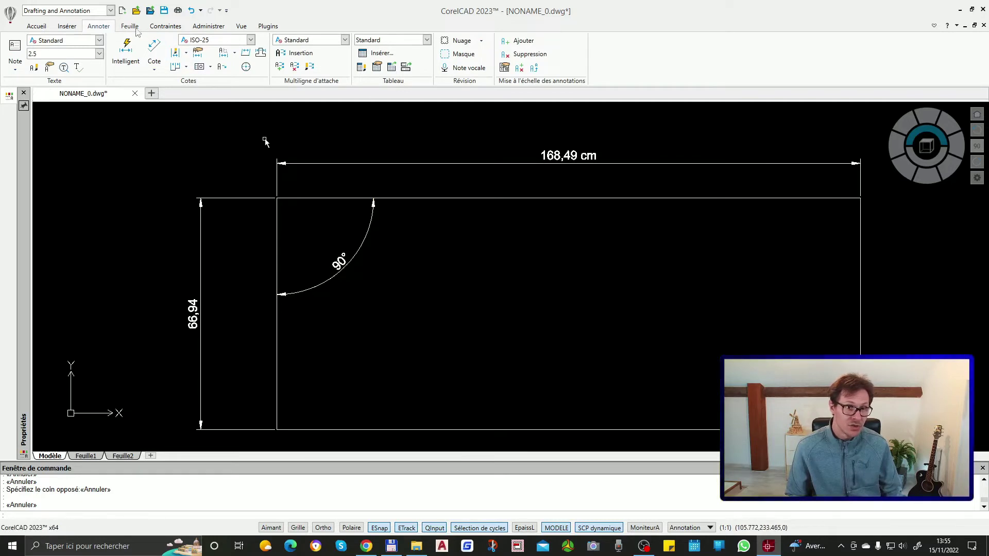
{"action": "key", "text": "Escape"}
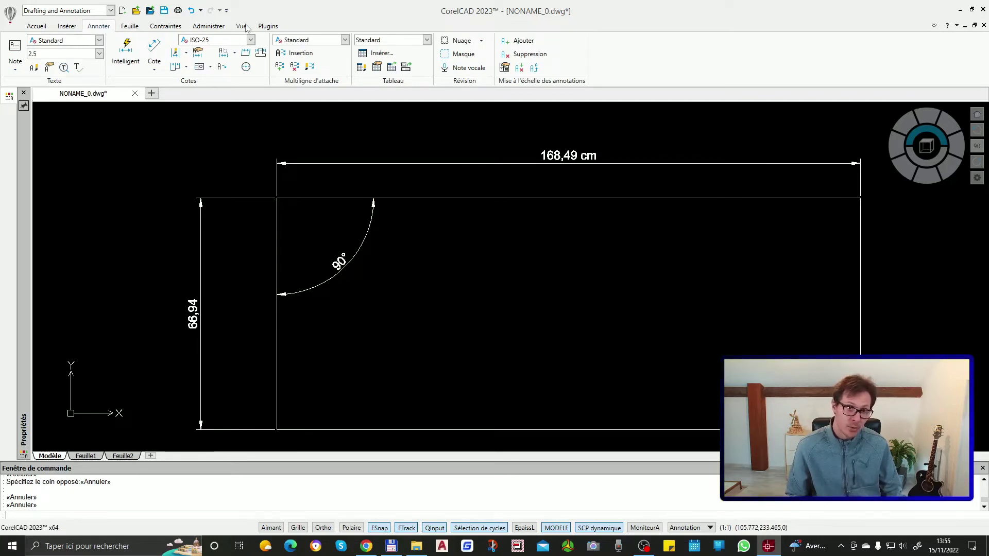
{"action": "left_click", "coordinate": [242, 26]}
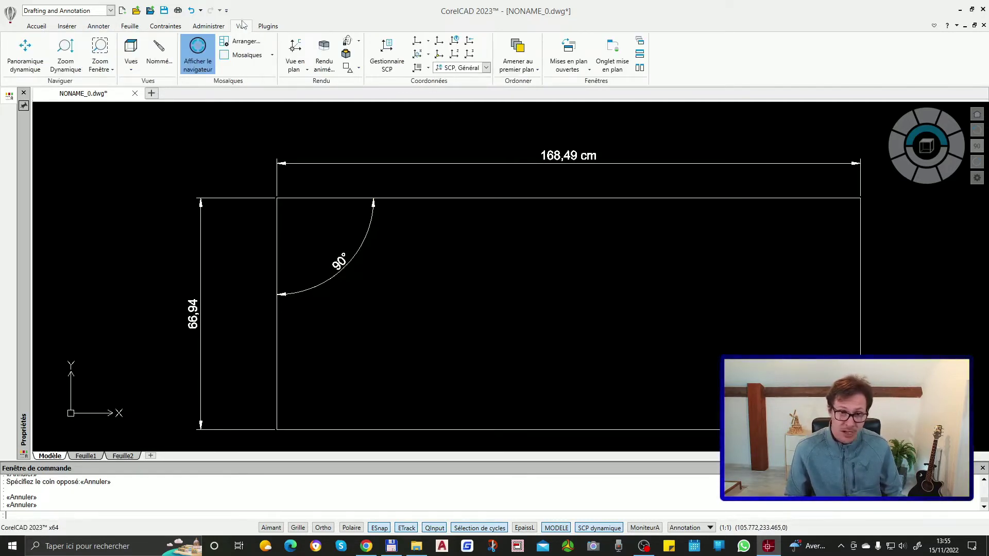
{"action": "key", "text": "Escape"}
{"action": "left_click", "coordinate": [214, 27]}
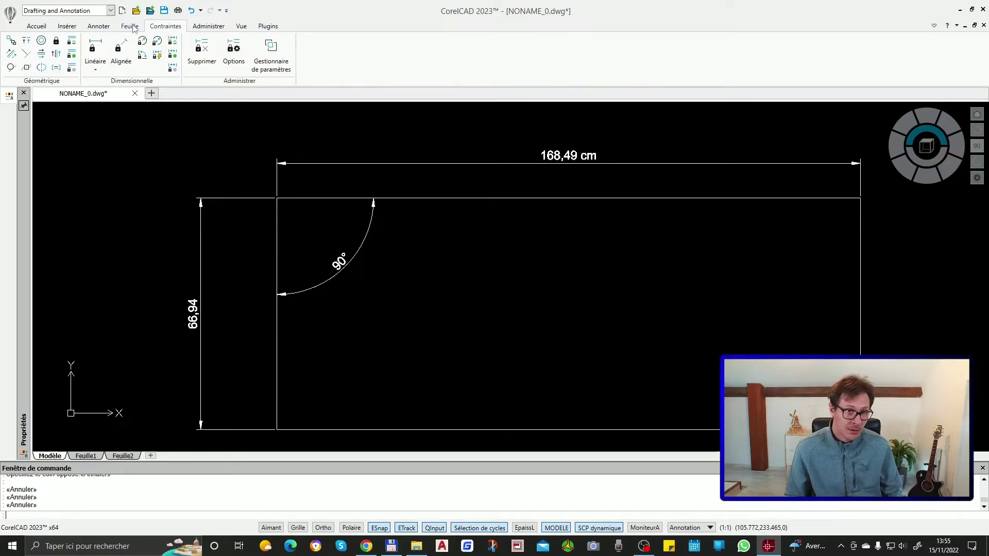
{"action": "left_click", "coordinate": [137, 26]}
{"action": "left_click", "coordinate": [96, 29]}
{"action": "left_click", "coordinate": [64, 28]}
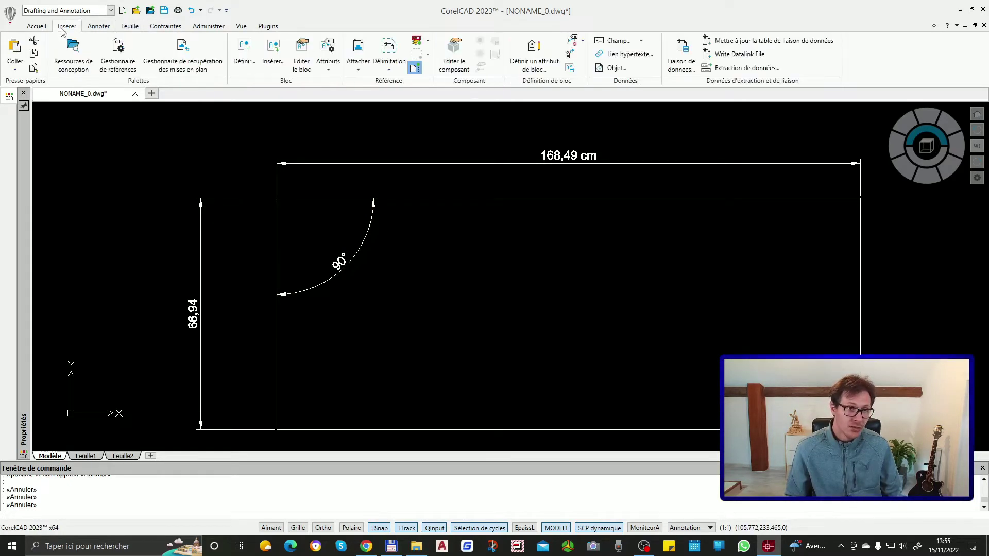
Look at the Note and NoteSimple variants of the text command without starting either
{"action": "left_click", "coordinate": [37, 26]}
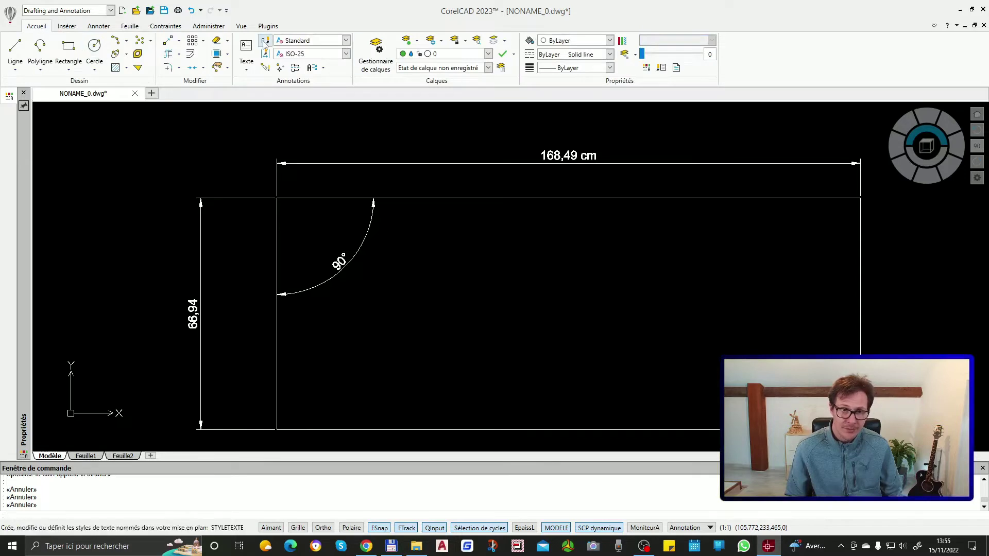
{"action": "left_click", "coordinate": [245, 68]}
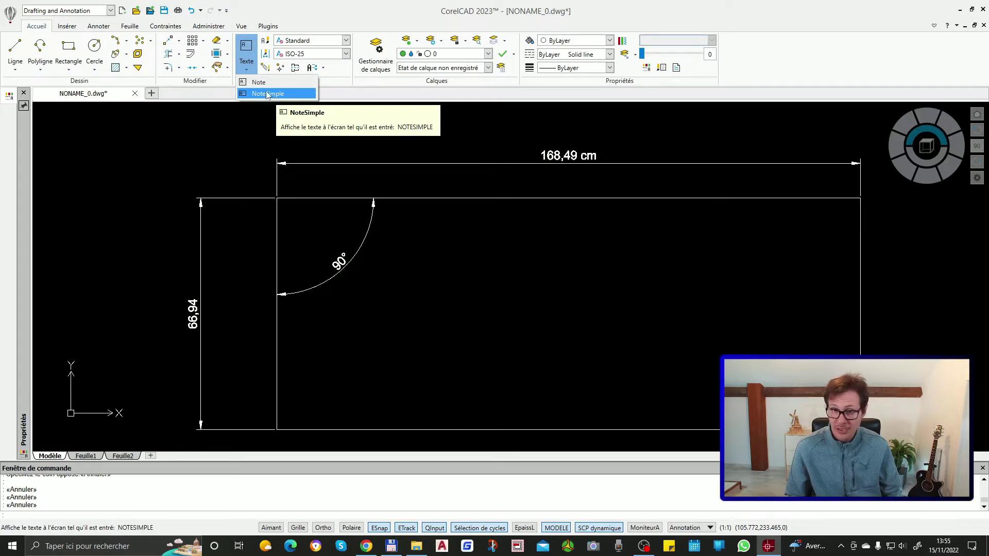
{"action": "key", "text": "Escape"}
{"action": "key", "text": "Escape"}
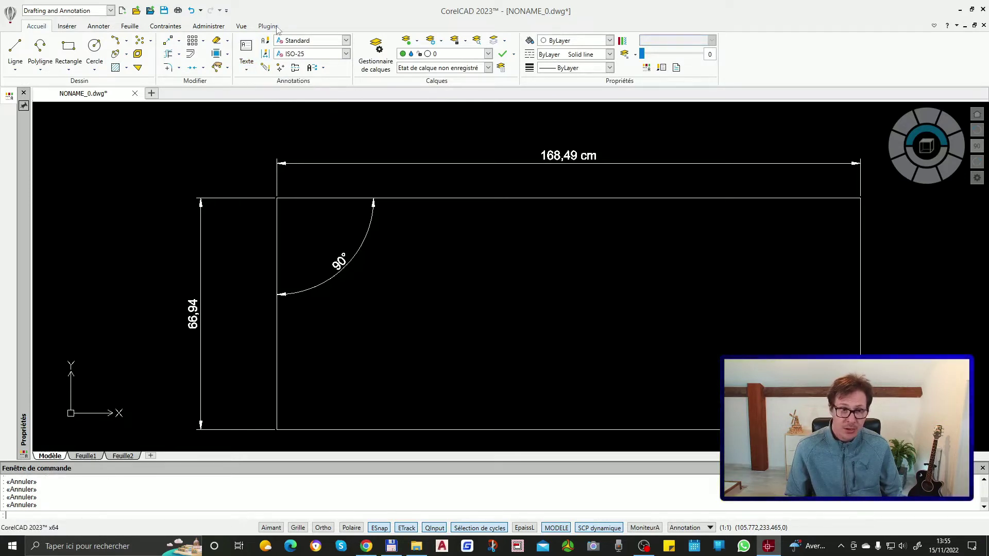
{"action": "left_click", "coordinate": [276, 28]}
{"action": "left_click", "coordinate": [242, 28]}
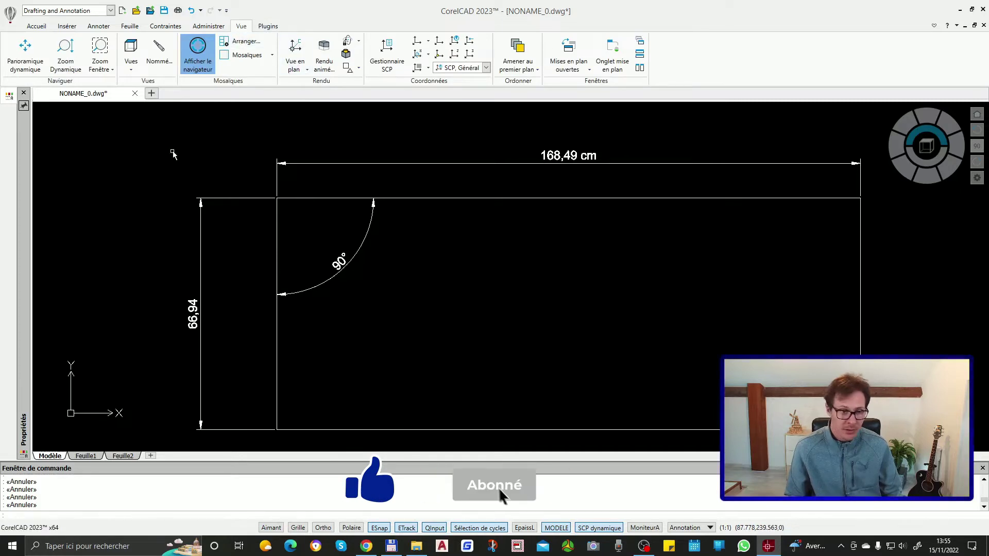
{"action": "mouse_move", "coordinate": [27, 376]}
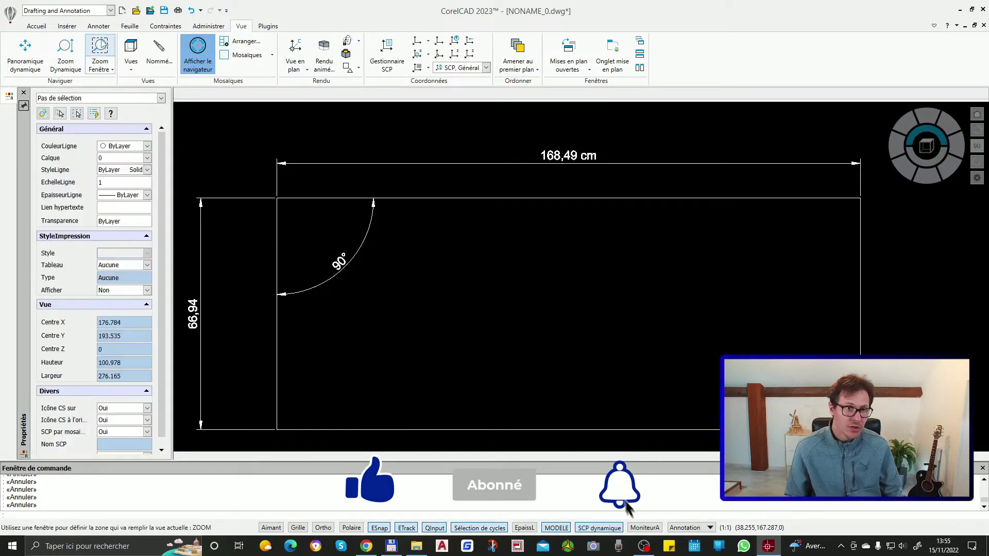
{"action": "left_click", "coordinate": [67, 26]}
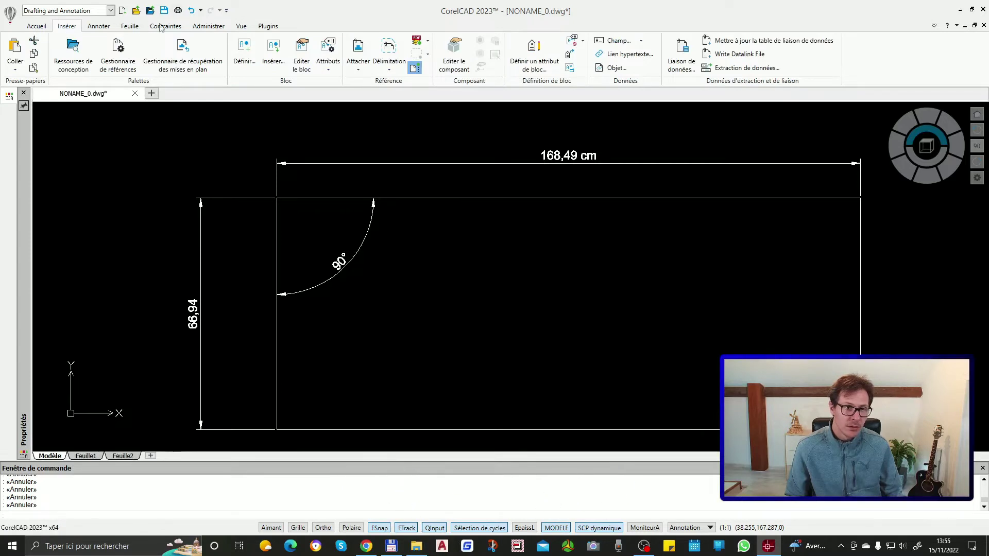
{"action": "left_click", "coordinate": [129, 26]}
{"action": "left_click", "coordinate": [205, 29]}
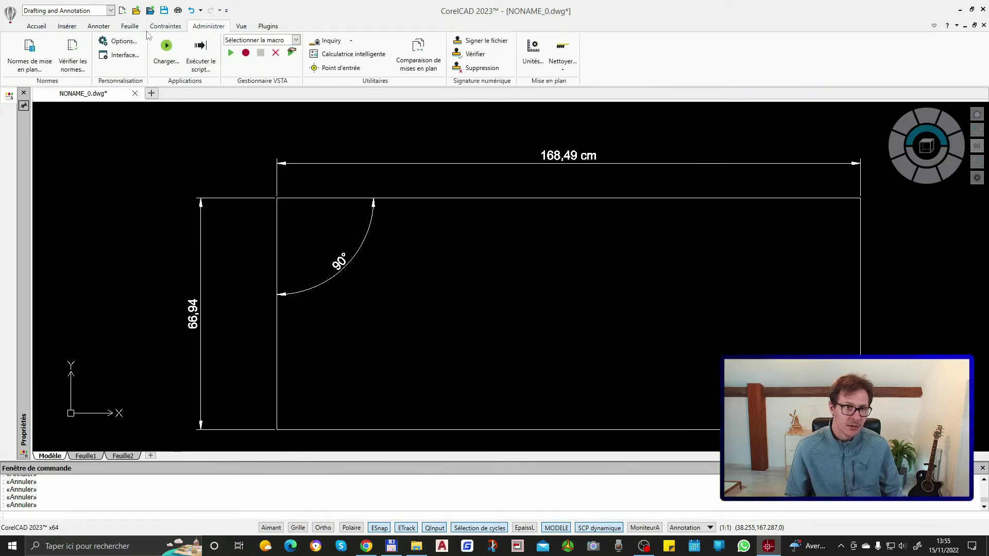
{"action": "left_click", "coordinate": [162, 28]}
{"action": "left_click", "coordinate": [129, 27]}
{"action": "left_click", "coordinate": [98, 28]}
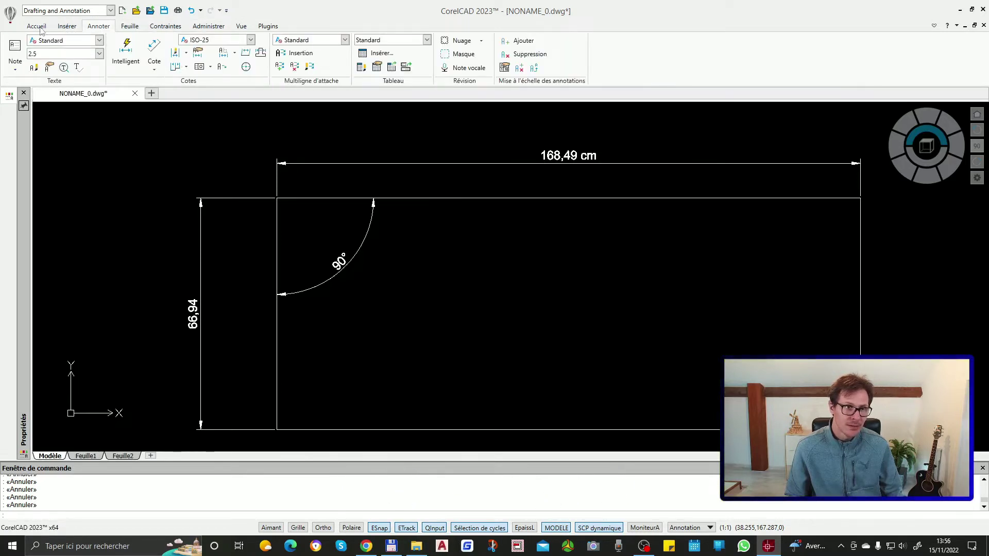
{"action": "left_click", "coordinate": [39, 28]}
{"action": "left_click", "coordinate": [67, 29]}
{"action": "left_click", "coordinate": [97, 28]}
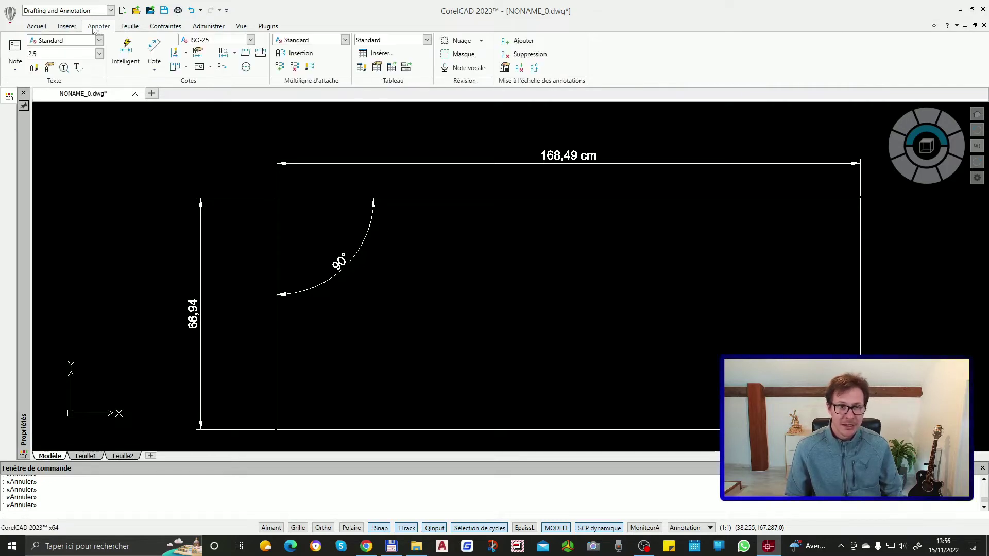
{"action": "left_click", "coordinate": [224, 150]}
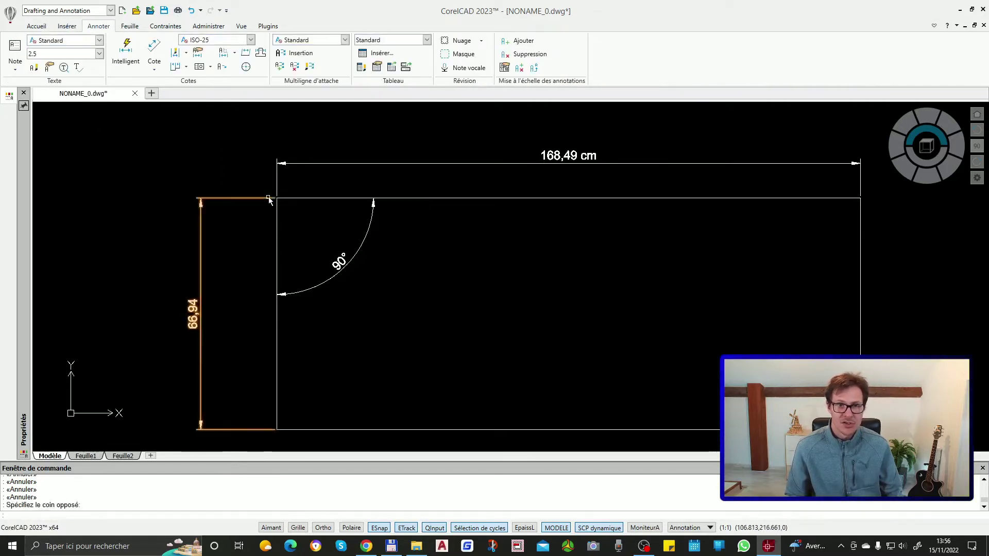
{"action": "key", "text": "Escape"}
{"action": "key", "text": "Escape"}
Open the program options and examine the general settings among the system options
{"action": "type", "text": "option"}
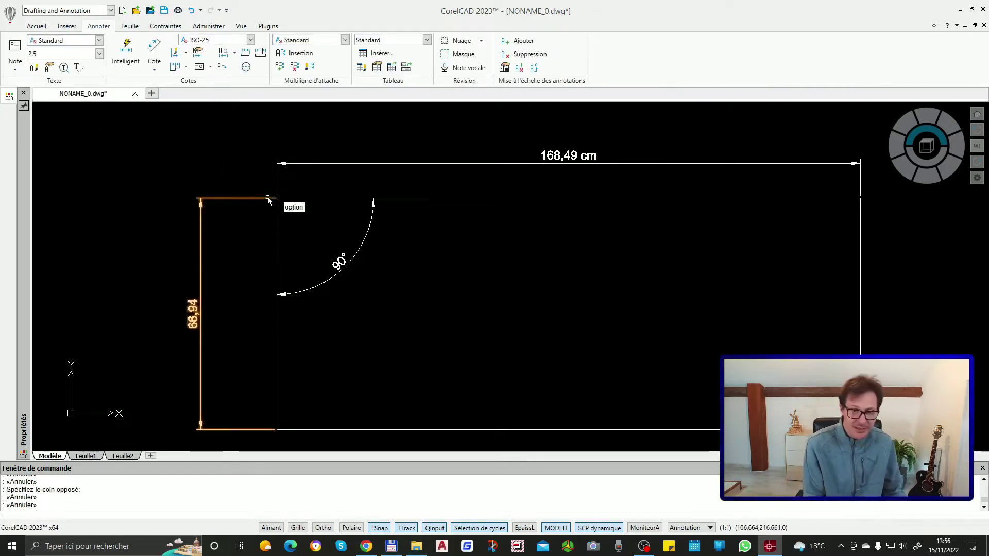
{"action": "key", "text": "Return"}
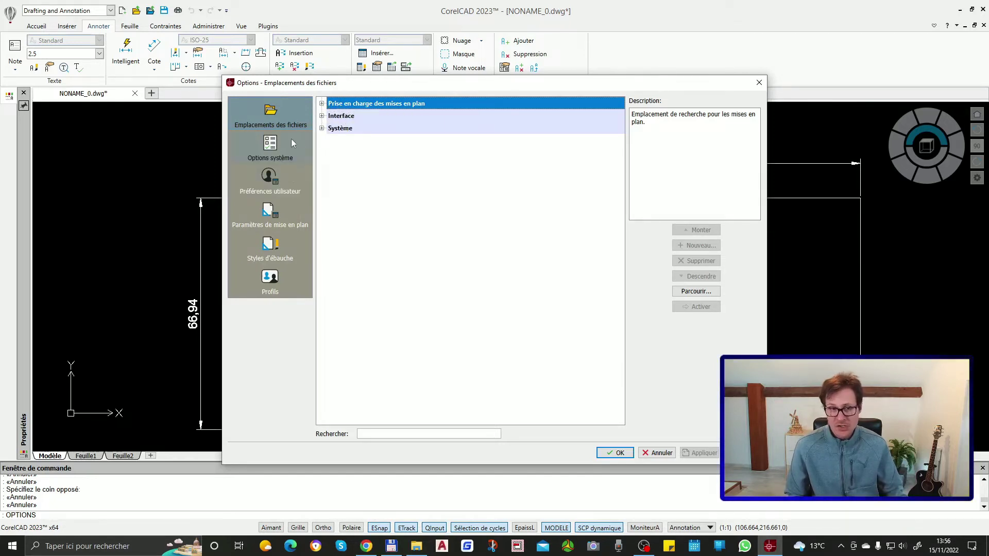
{"action": "left_click", "coordinate": [278, 153]}
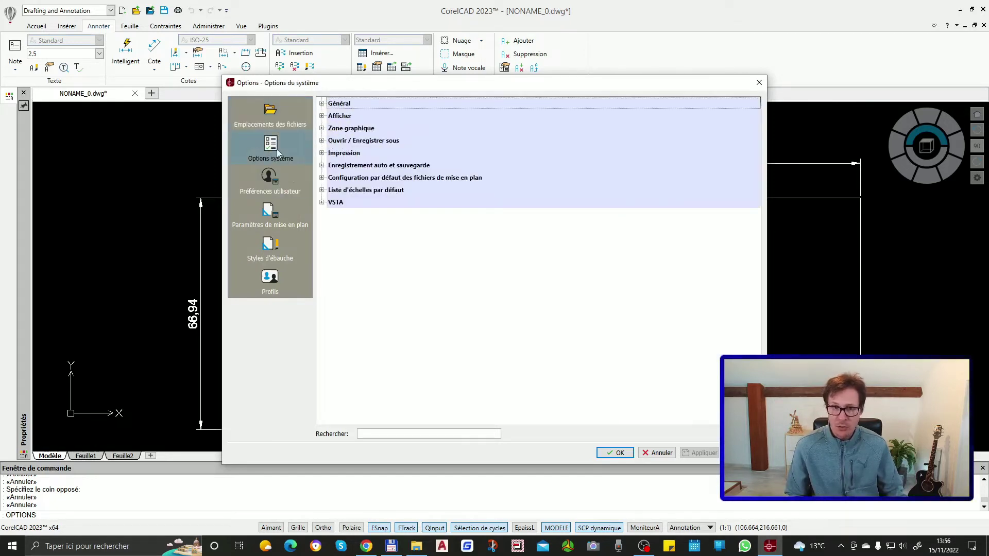
{"action": "left_click", "coordinate": [322, 104]}
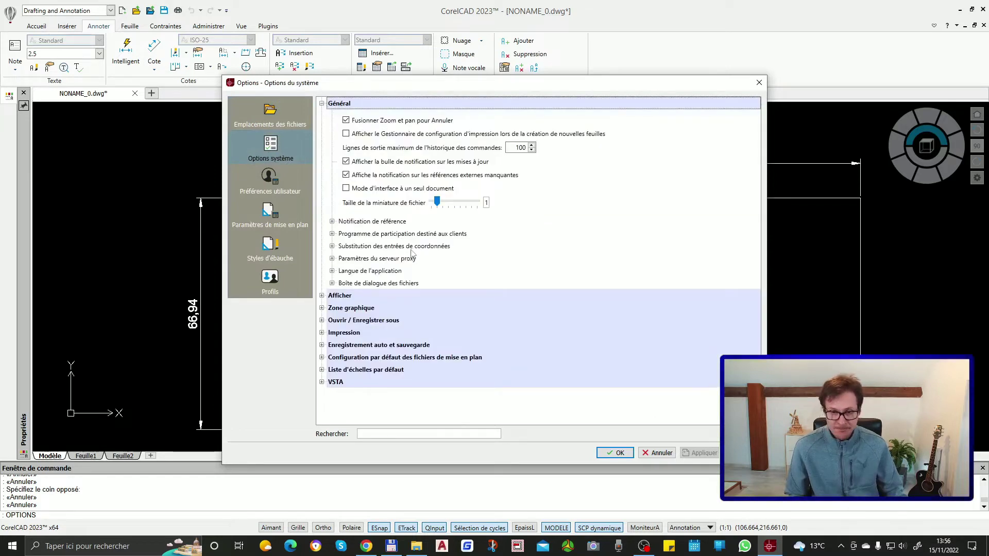
{"action": "left_click", "coordinate": [321, 104]}
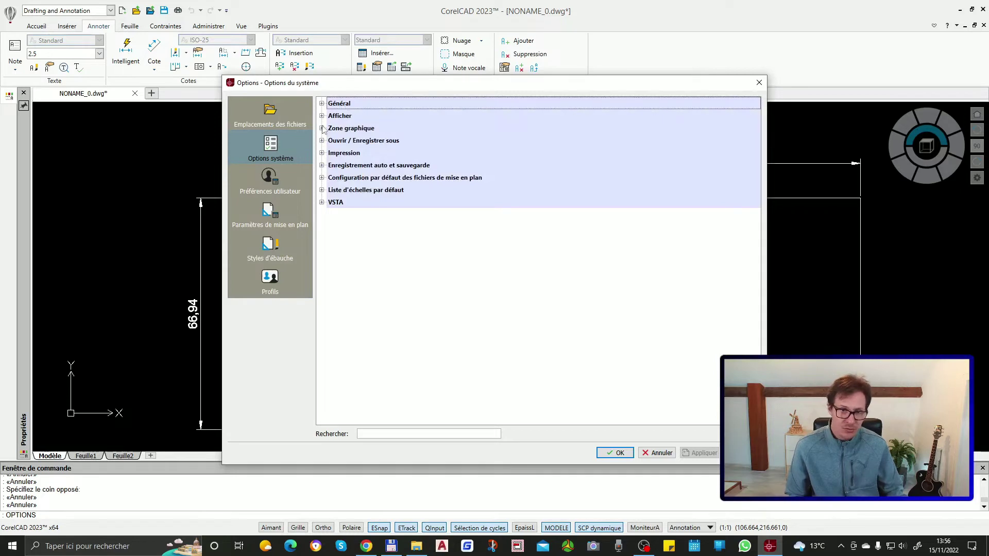
Examine the navigator, screen and user interface style settings for the display, and close the options from the file locations page
{"action": "left_click", "coordinate": [322, 116]}
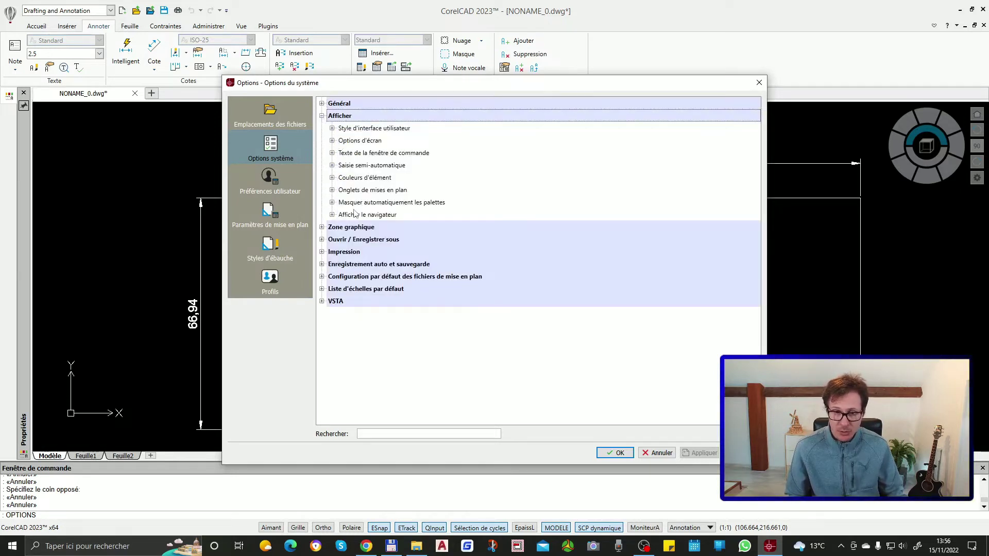
{"action": "left_click", "coordinate": [332, 215]}
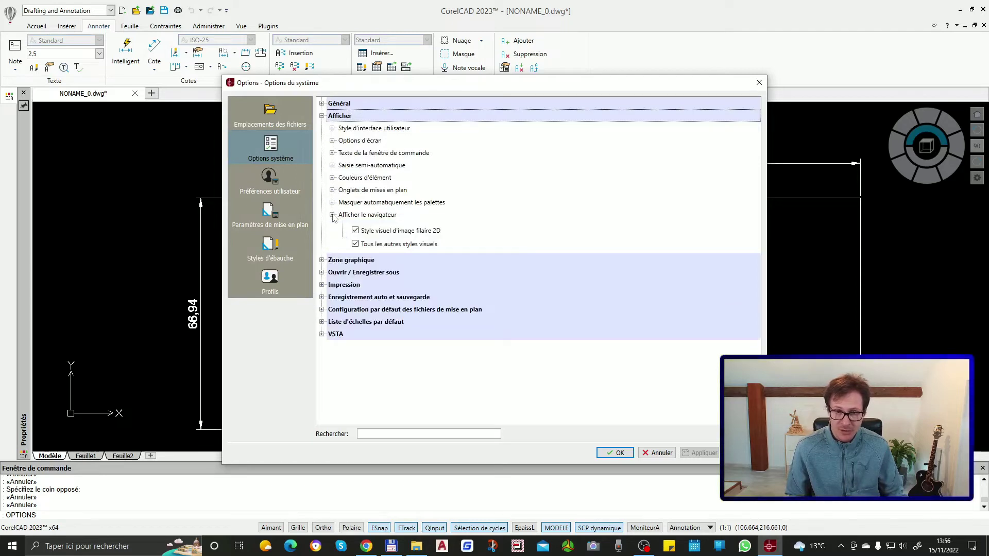
{"action": "left_click", "coordinate": [332, 215]}
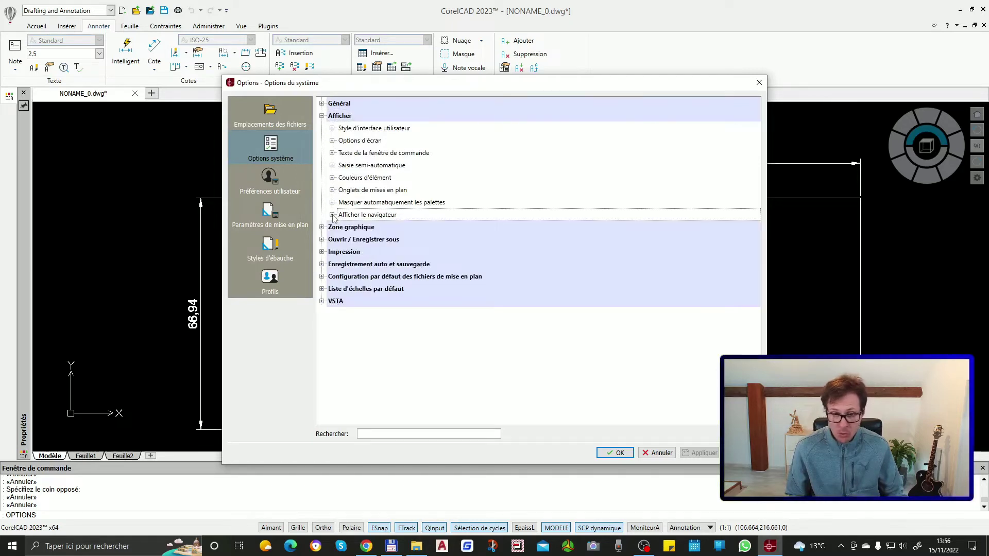
{"action": "left_click", "coordinate": [332, 142]}
{"action": "left_click", "coordinate": [332, 141]}
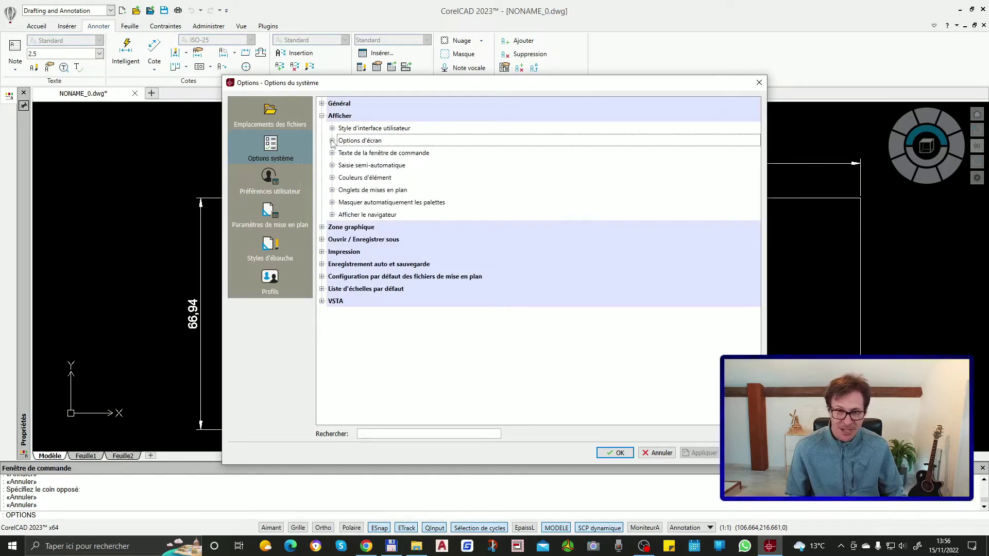
{"action": "left_click", "coordinate": [332, 128]}
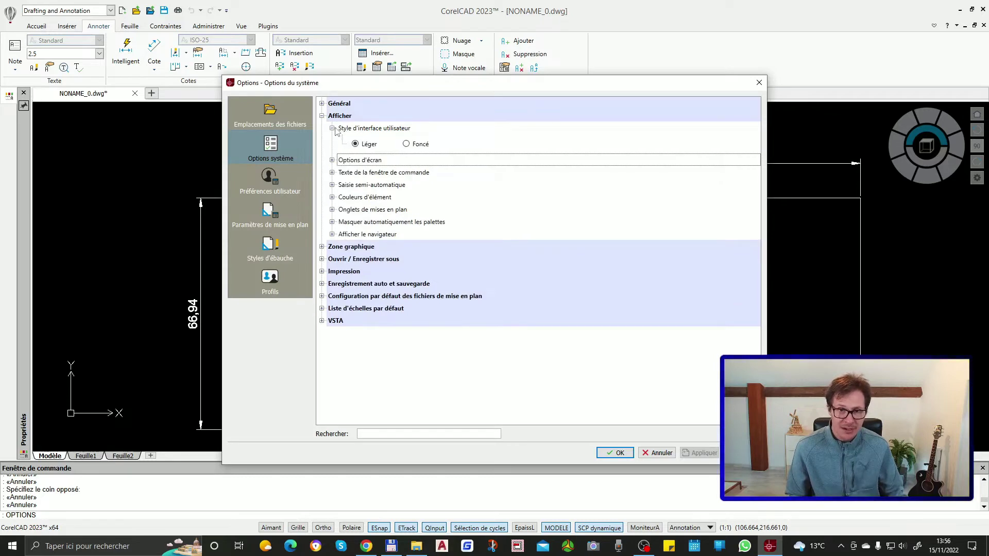
{"action": "left_click", "coordinate": [332, 129]}
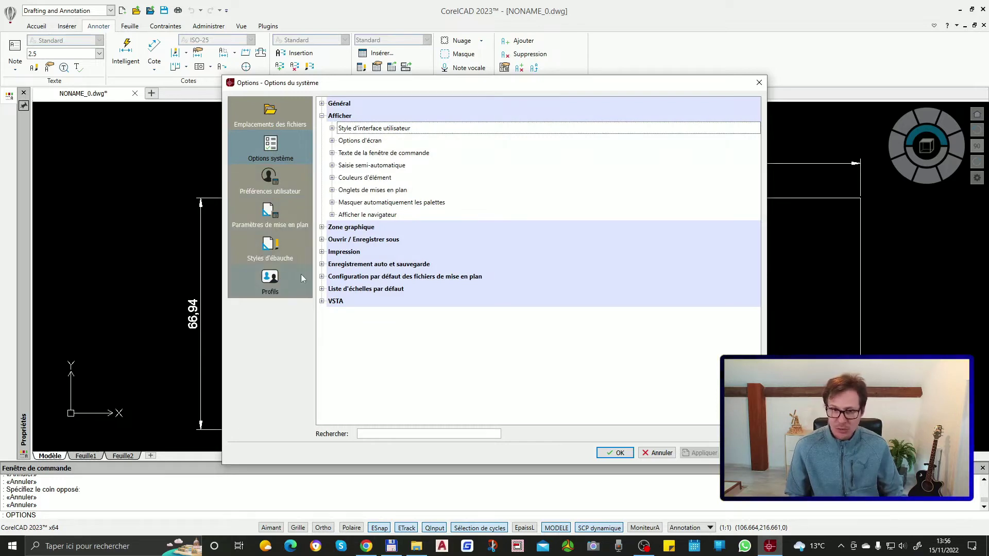
{"action": "left_click", "coordinate": [259, 116]}
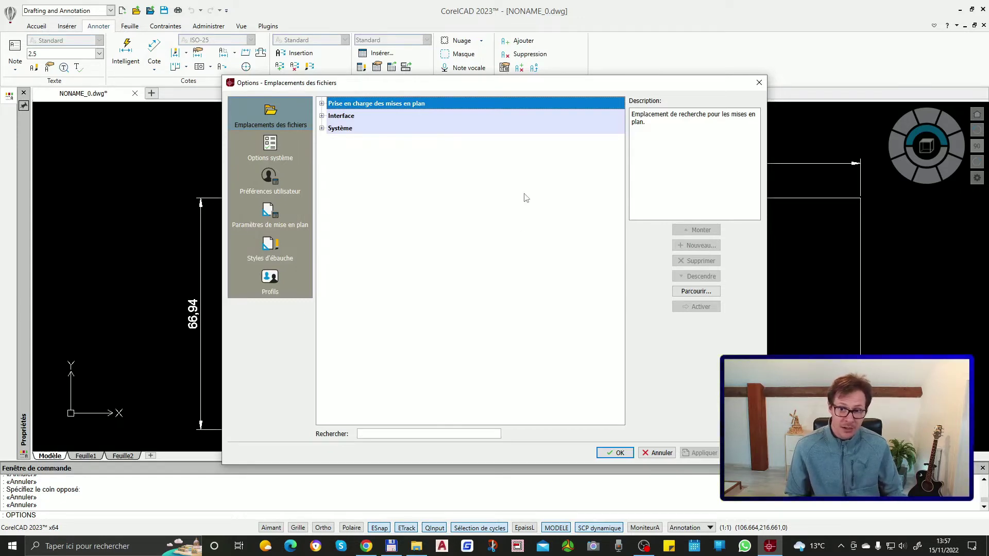
{"action": "key", "text": "Return"}
{"action": "left_click", "coordinate": [516, 145]}
{"action": "key", "text": "Escape"}
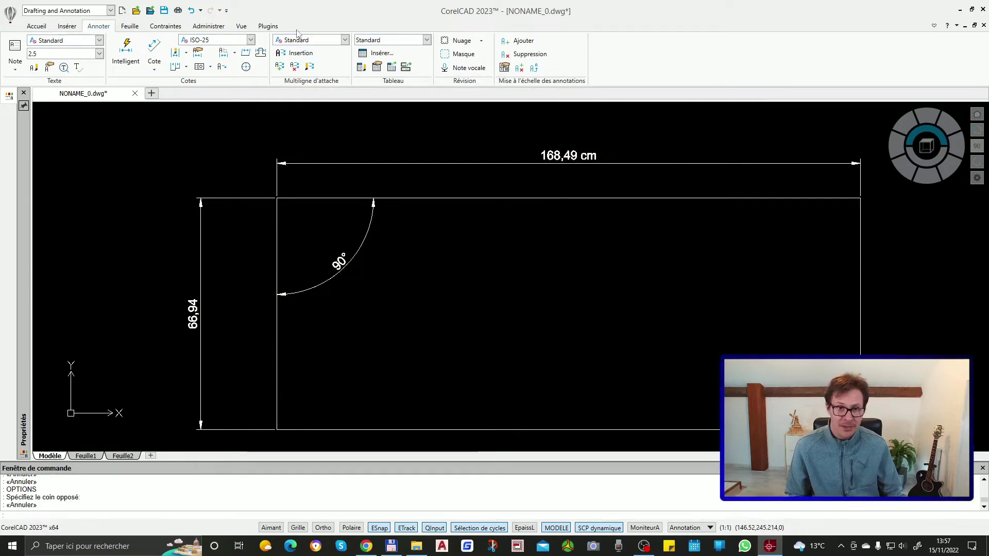
Look through the view, administration, annotation, home and insertion command groups without starting any command
{"action": "left_click", "coordinate": [241, 26]}
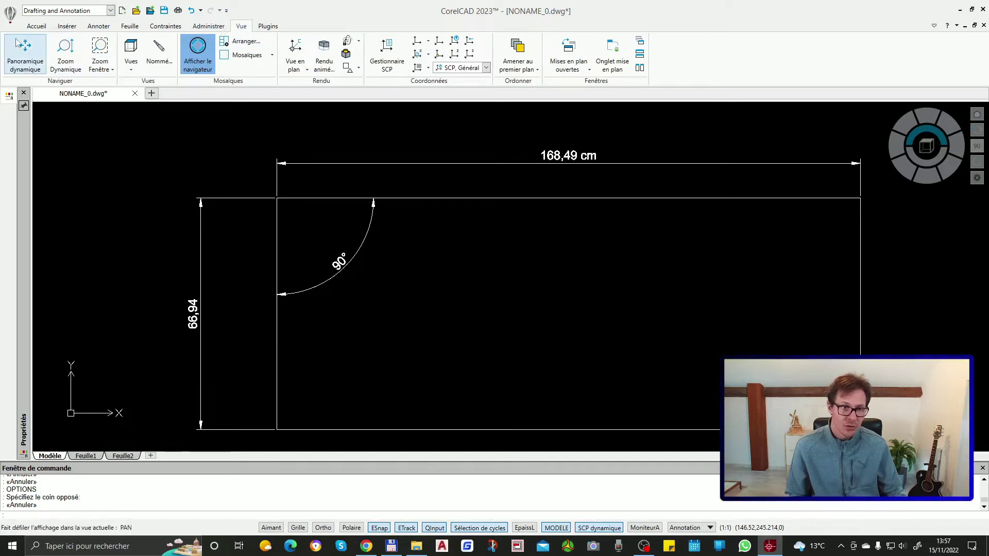
{"action": "key", "text": "Escape"}
{"action": "key", "text": "Escape"}
{"action": "key", "text": "Escape"}
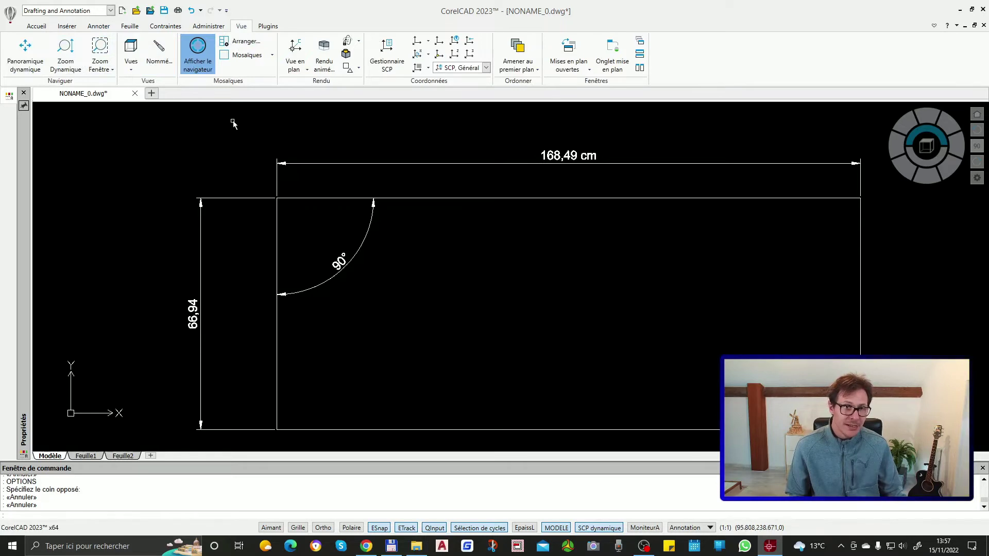
{"action": "left_click", "coordinate": [198, 178]}
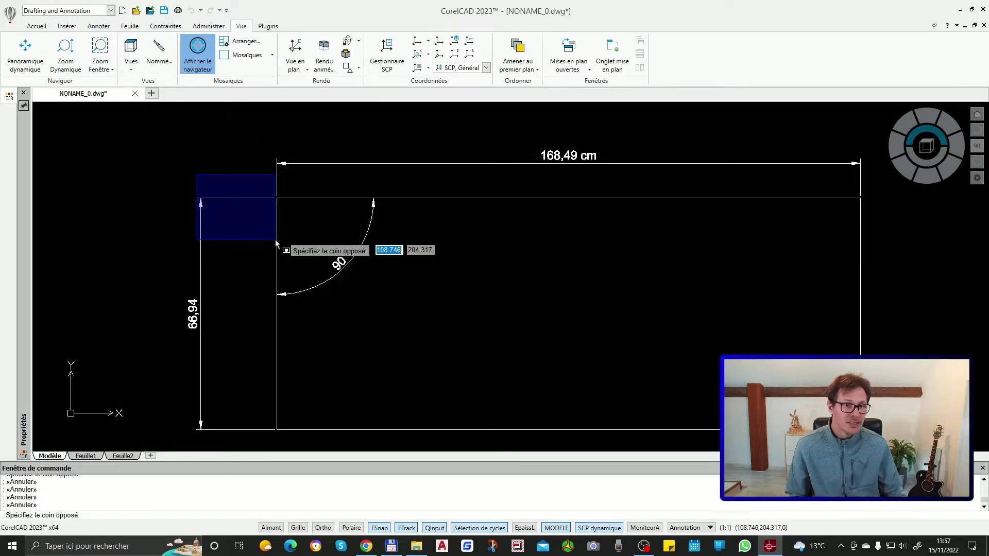
{"action": "key", "text": "Escape"}
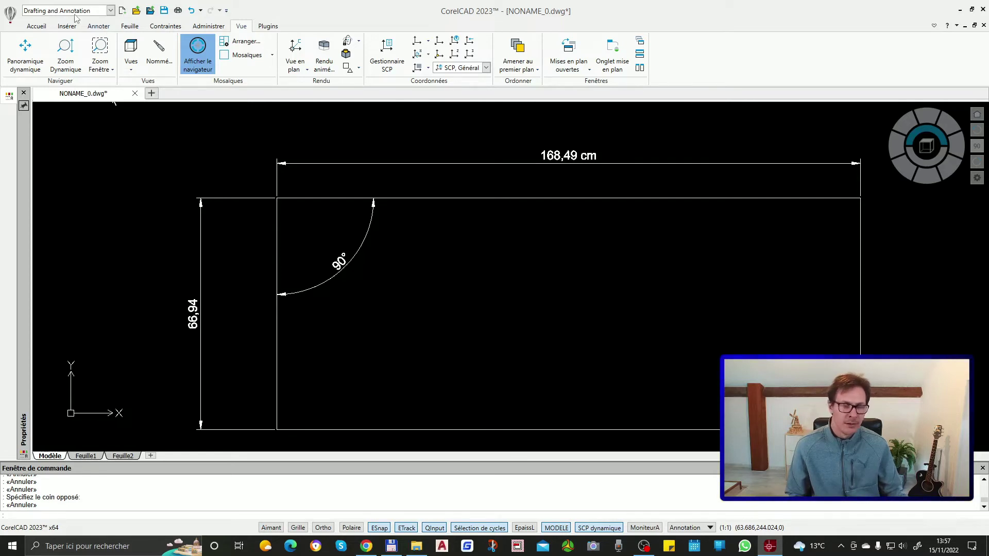
{"action": "left_click", "coordinate": [209, 25]}
{"action": "left_click", "coordinate": [109, 28]}
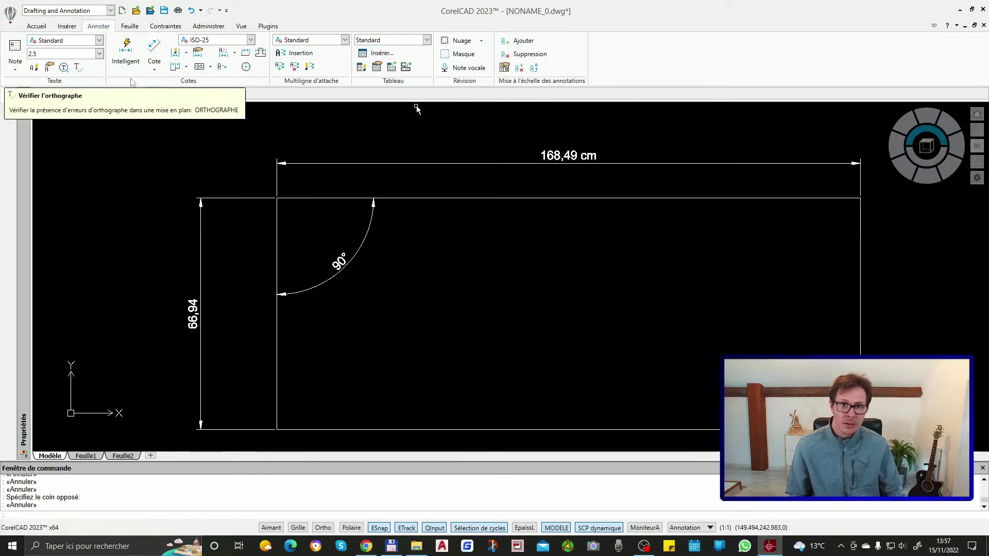
{"action": "left_click", "coordinate": [46, 28]}
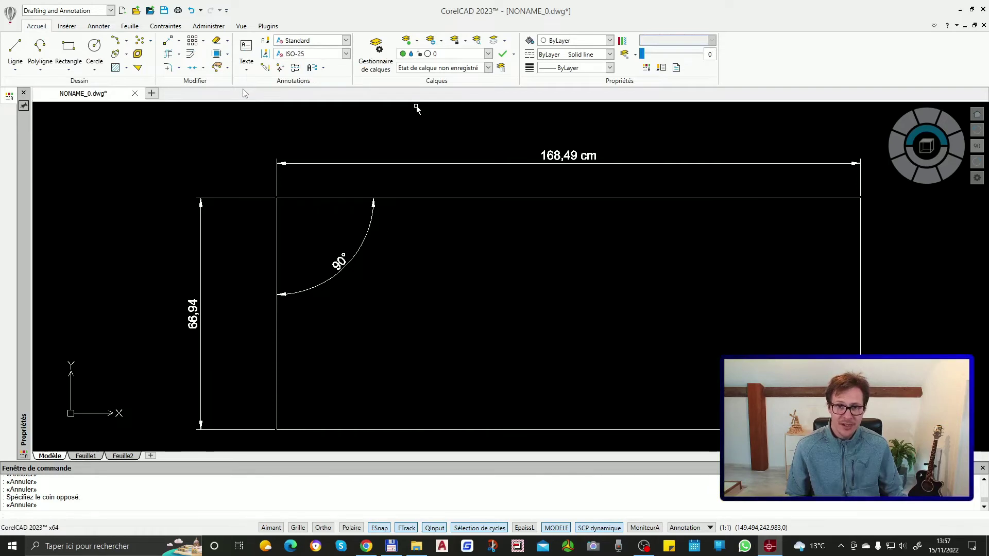
{"action": "left_click", "coordinate": [69, 26]}
{"action": "left_click", "coordinate": [95, 28]}
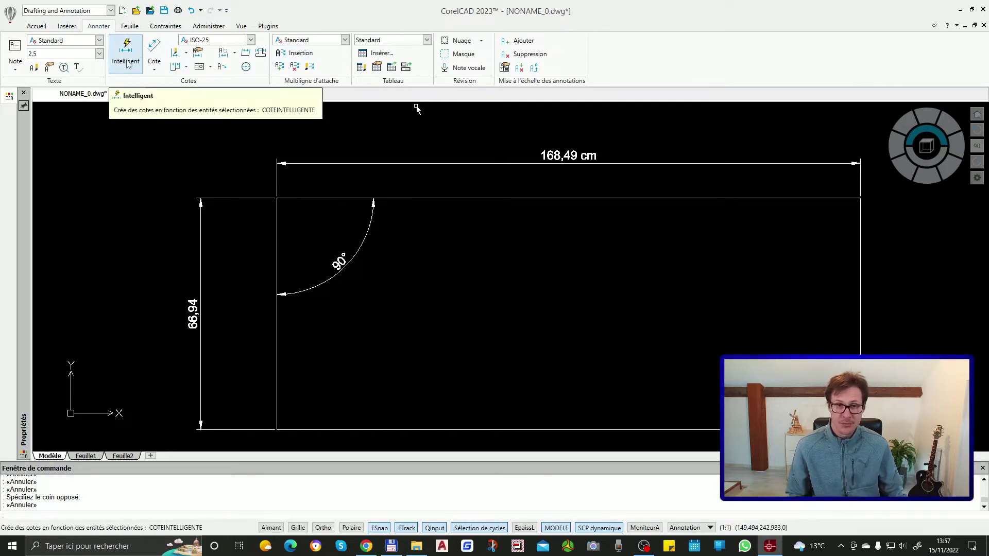
Look at the available multileader, dimension and table styles, keeping Standard, ISO-25 and Standard as the current ones
{"action": "left_click", "coordinate": [344, 42]}
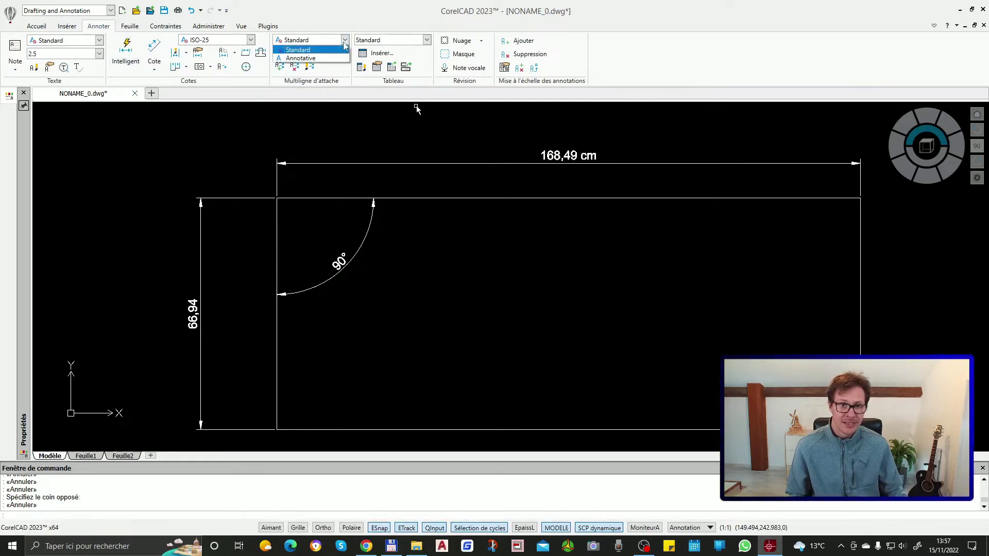
{"action": "left_click", "coordinate": [298, 49]}
{"action": "left_click", "coordinate": [251, 40]}
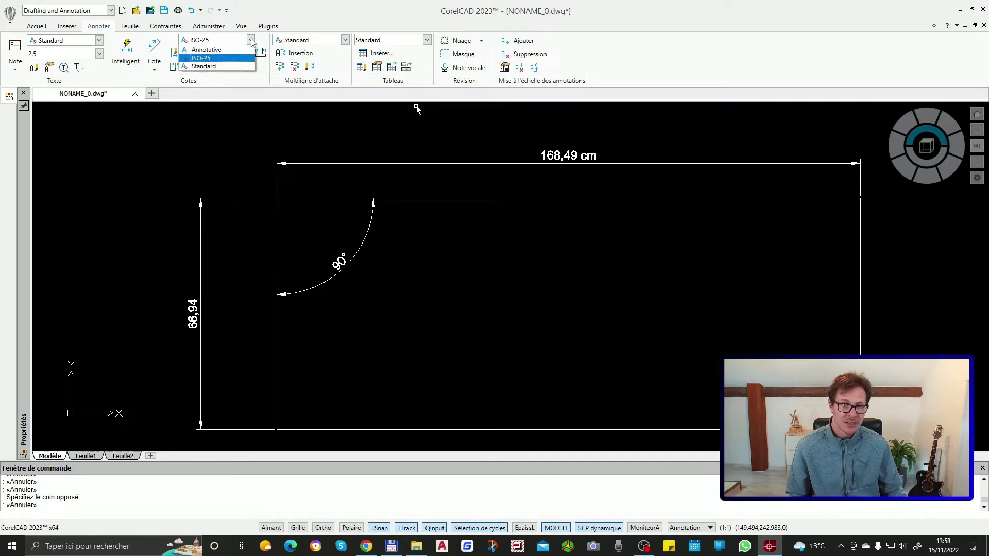
{"action": "left_click", "coordinate": [251, 40]}
{"action": "left_click", "coordinate": [409, 40]}
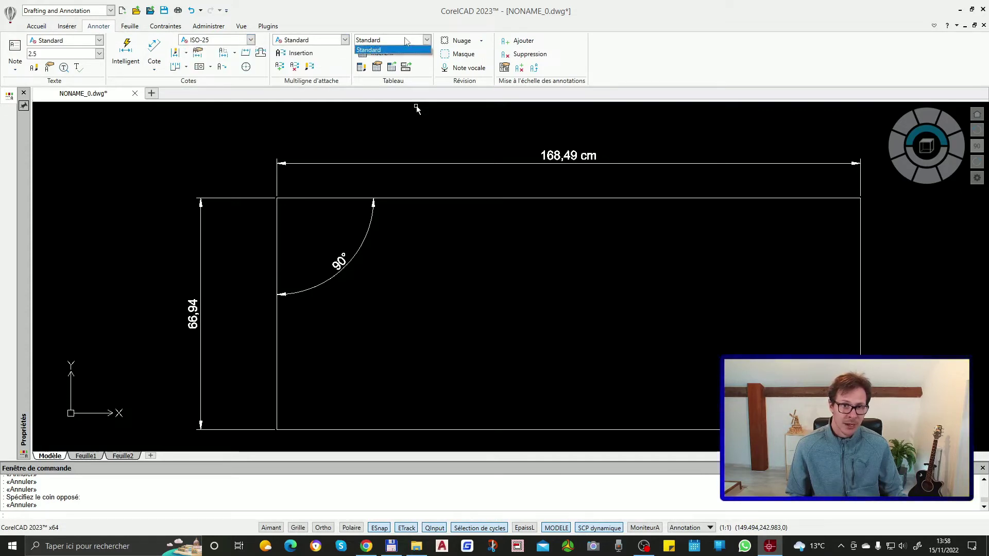
{"action": "left_click", "coordinate": [391, 51]}
Insert an empty Standard-style table with 2 rows and 2 columns beside the rectangle, and title it "texte"
{"action": "left_click", "coordinate": [379, 54]}
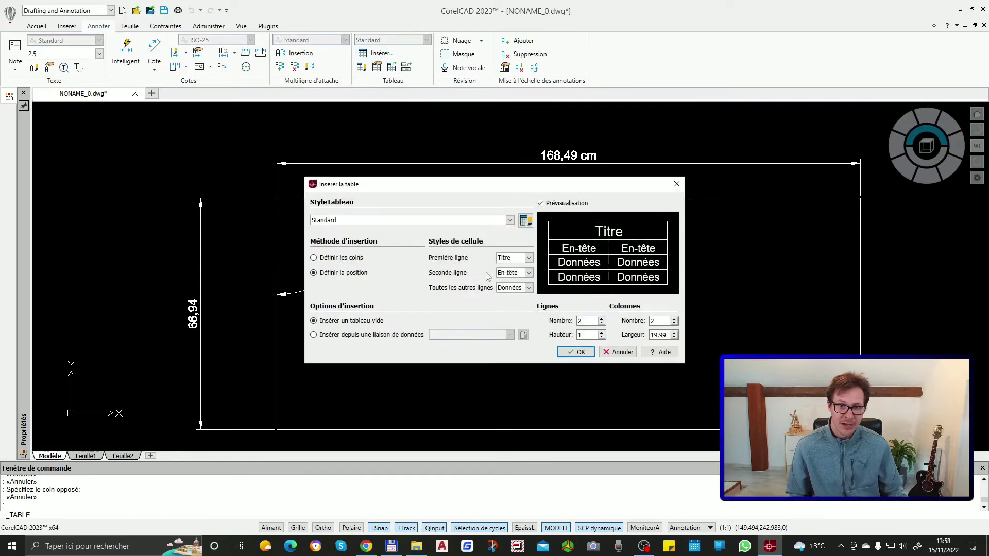
{"action": "left_click", "coordinate": [577, 353]}
{"action": "scroll", "coordinate": [367, 247], "scroll_direction": "down", "scroll_amount": 2}
{"action": "scroll", "coordinate": [367, 246], "scroll_direction": "down", "scroll_amount": 2}
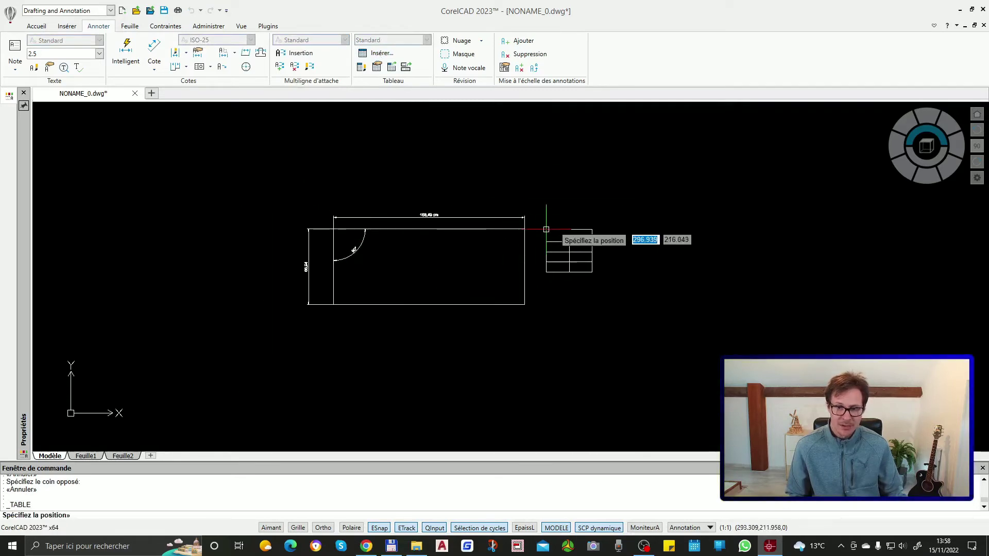
{"action": "scroll", "coordinate": [564, 240], "scroll_direction": "up", "scroll_amount": 2}
{"action": "left_click", "coordinate": [571, 218]}
{"action": "type", "text": "texte"}
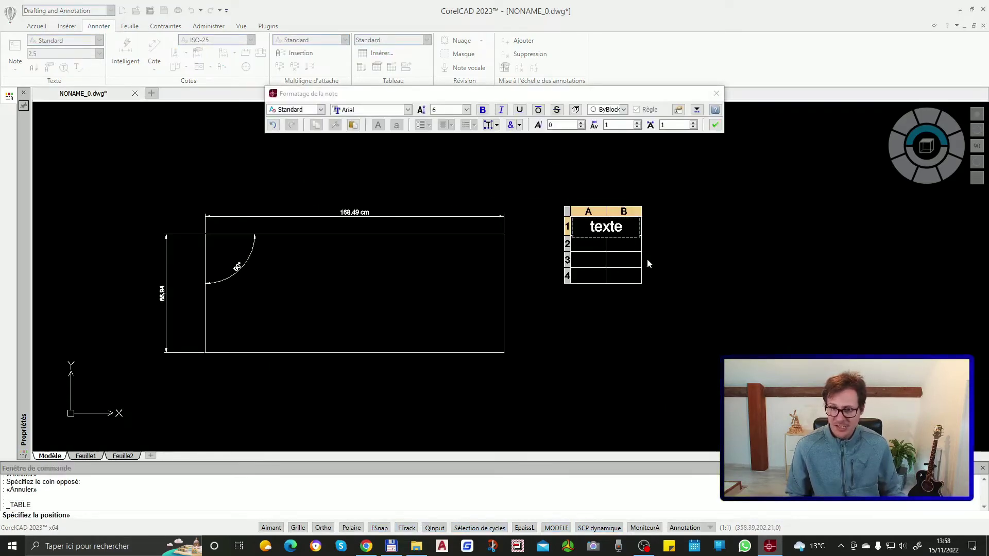
{"action": "left_click", "coordinate": [706, 269]}
Fill the table's cell A2 with "tab" and cell B2 with "1", and leave table editing
{"action": "scroll", "coordinate": [600, 248], "scroll_direction": "up", "scroll_amount": 2}
{"action": "left_click", "coordinate": [597, 248]}
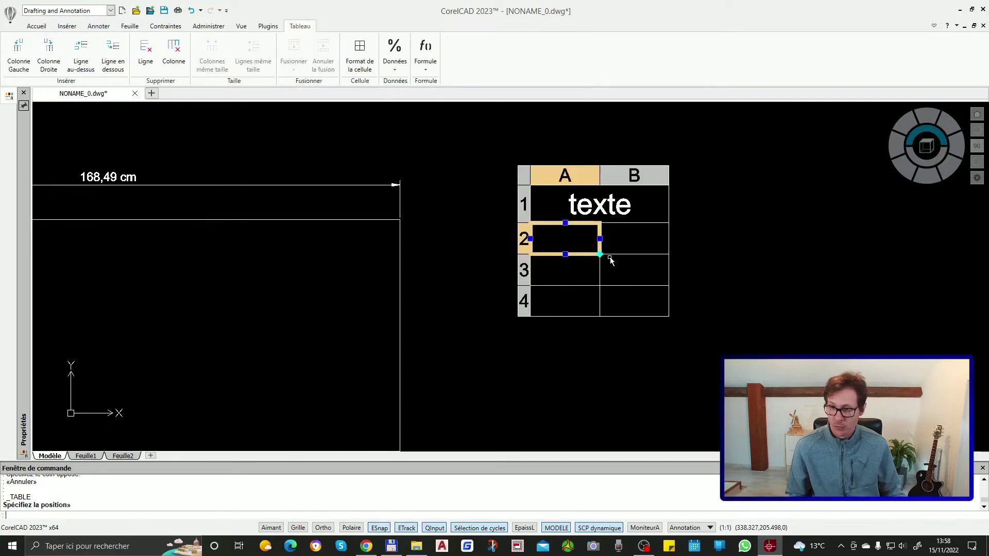
{"action": "double_click", "coordinate": [567, 235]}
{"action": "type", "text": "tab"}
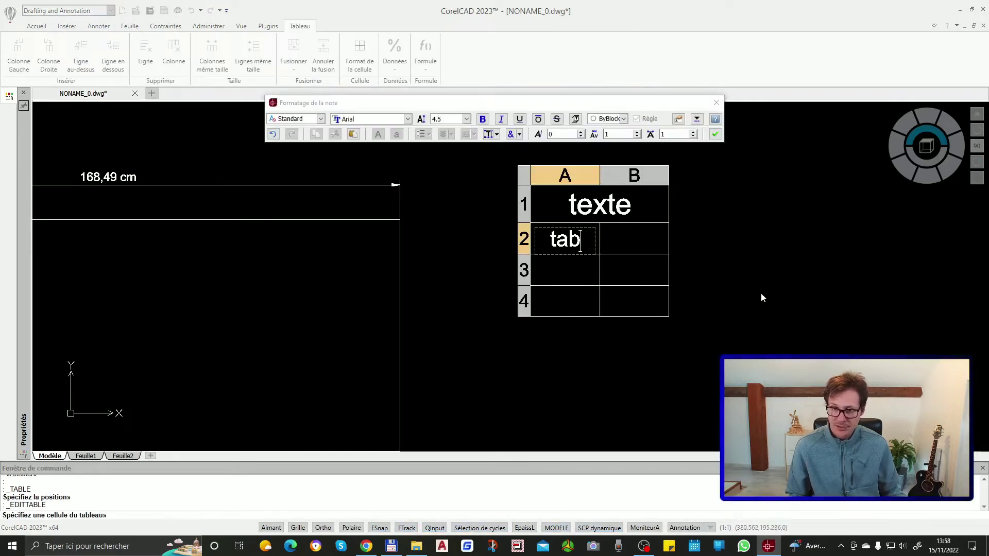
{"action": "key", "text": "Escape"}
{"action": "key", "text": "Tab"}
{"action": "type", "text": "1"}
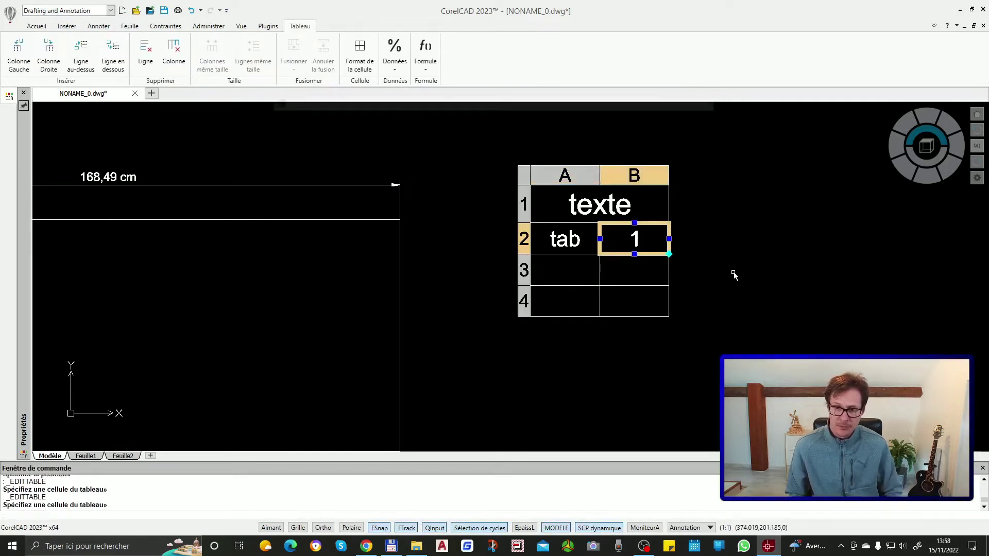
{"action": "key", "text": "Escape"}
{"action": "scroll", "coordinate": [716, 355], "scroll_direction": "down", "scroll_amount": 2}
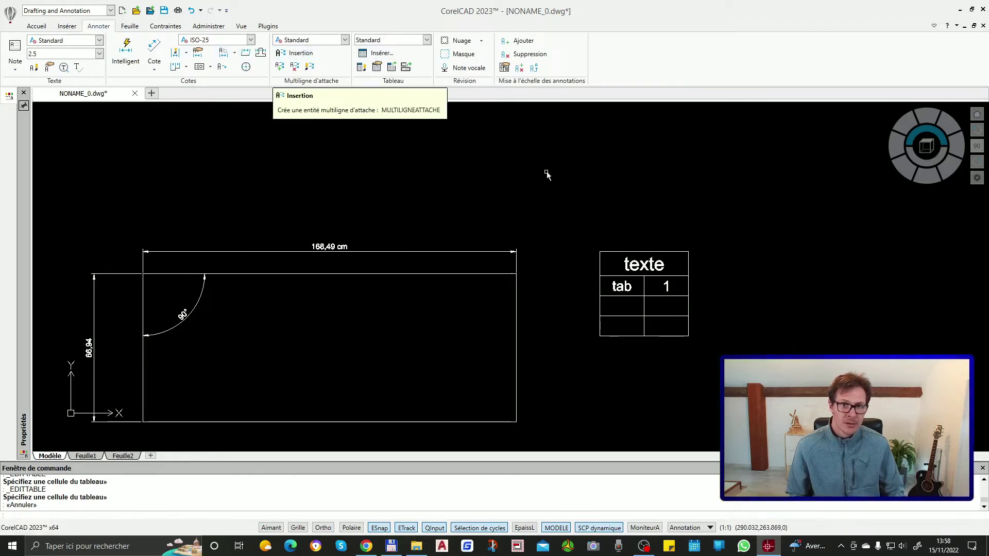
Try to start a leader-line command under the name LIGNEDErepere
{"action": "left_click", "coordinate": [494, 175]}
{"action": "key", "text": "Escape"}
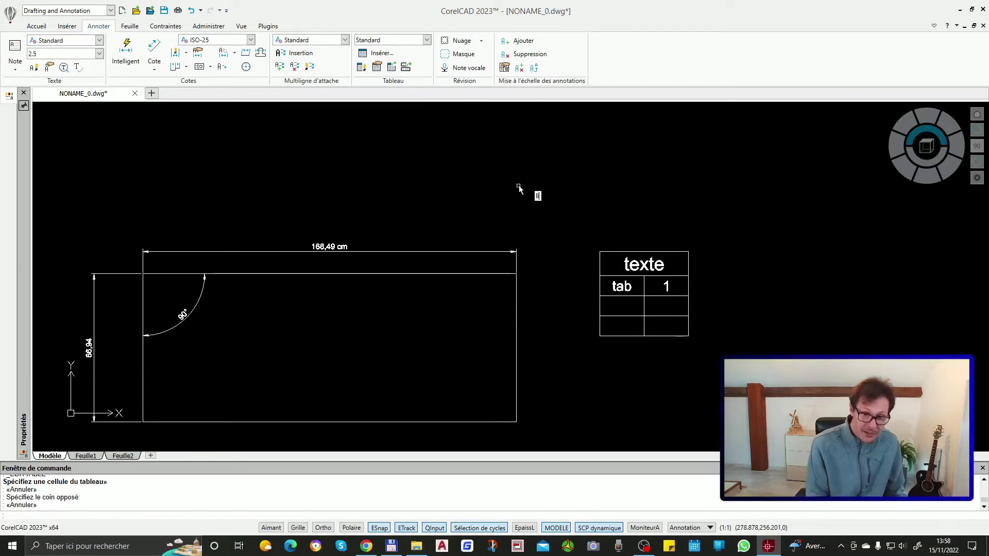
{"action": "key", "text": "BackSpace"}
{"action": "key", "text": "BackSpace"}
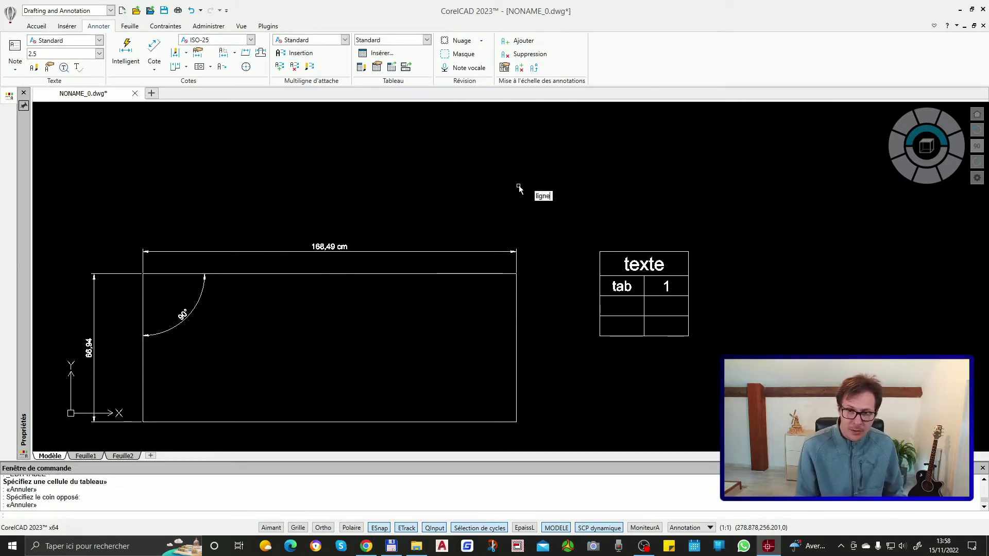
{"action": "type", "text": "e"}
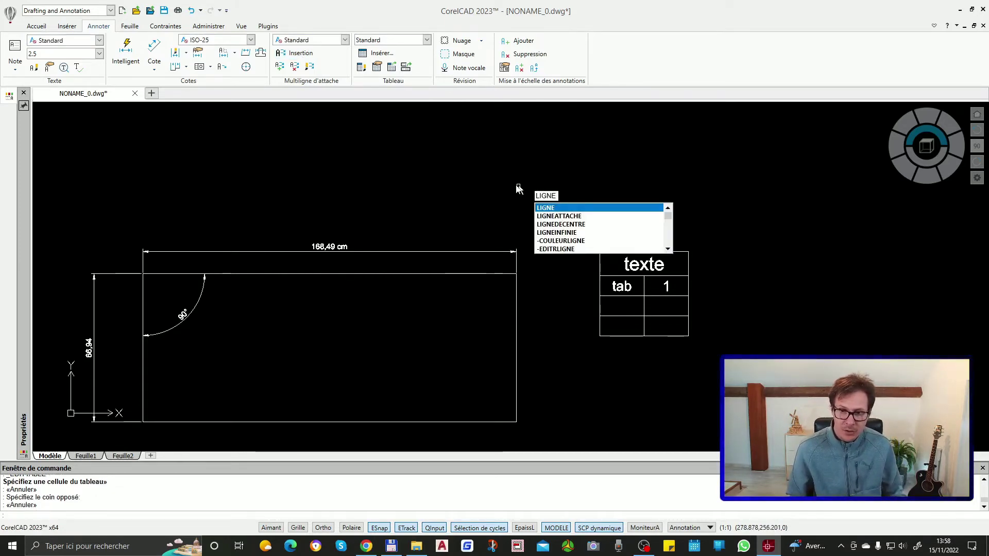
{"action": "type", "text": "re"}
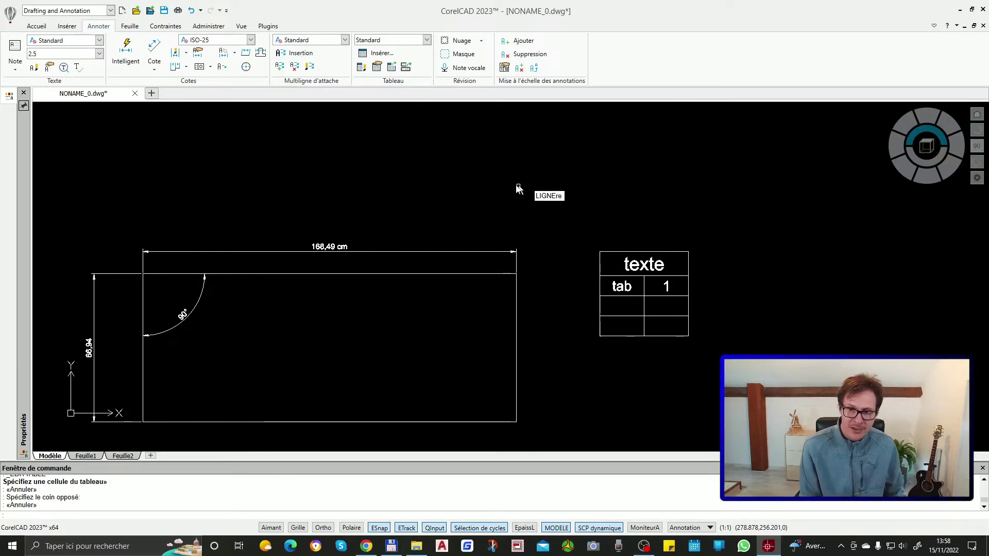
{"action": "type", "text": "pere"}
{"action": "key", "text": "BackSpace"}
{"action": "key", "text": "BackSpace"}
{"action": "key", "text": "BackSpace"}
{"action": "key", "text": "BackSpace"}
{"action": "key", "text": "BackSpace"}
{"action": "key", "text": "BackSpace"}
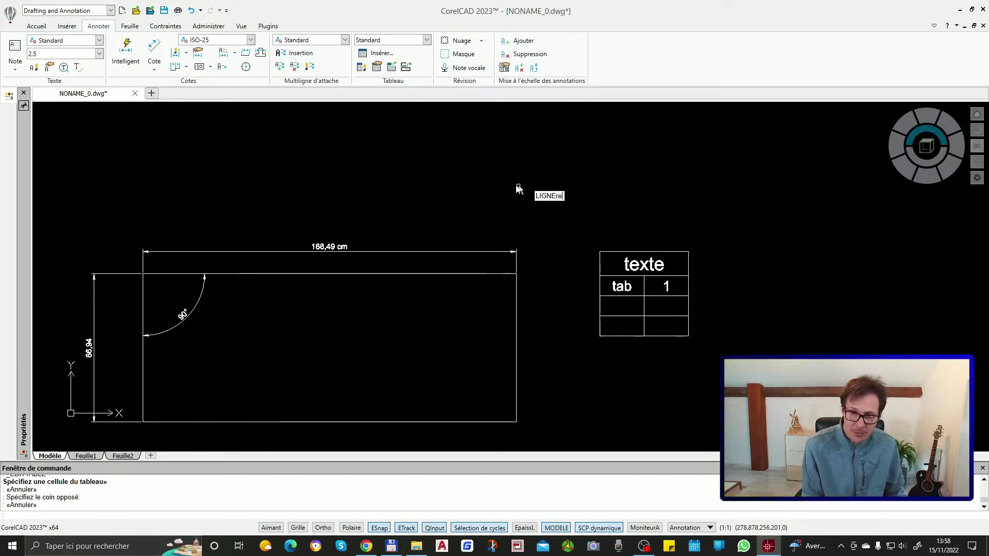
{"action": "type", "text": "de"}
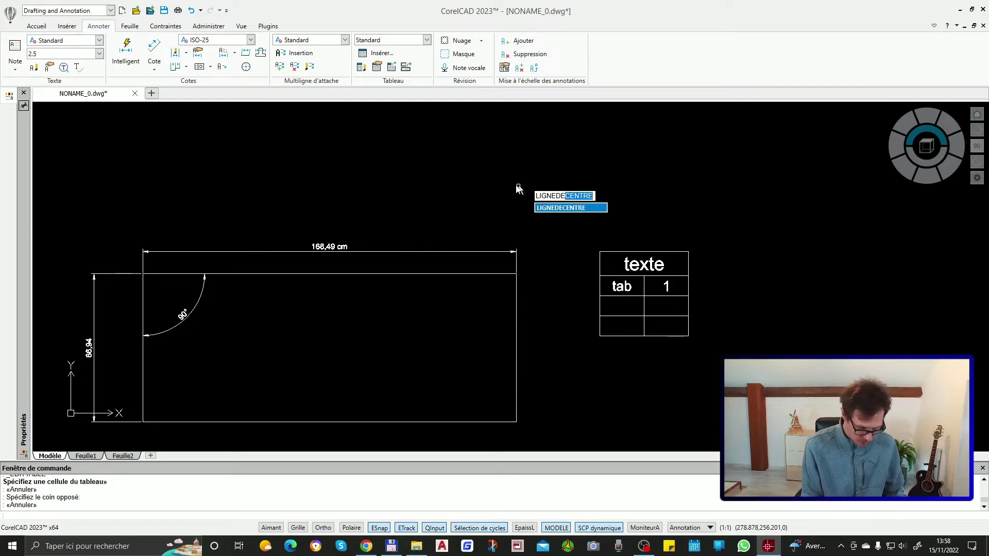
{"action": "type", "text": "repere"}
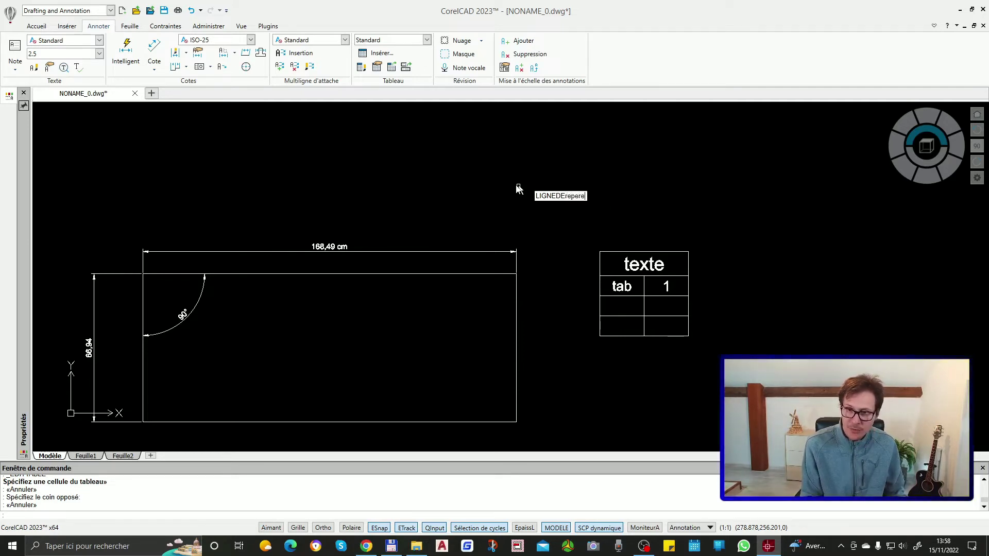
{"action": "key", "text": "Return"}
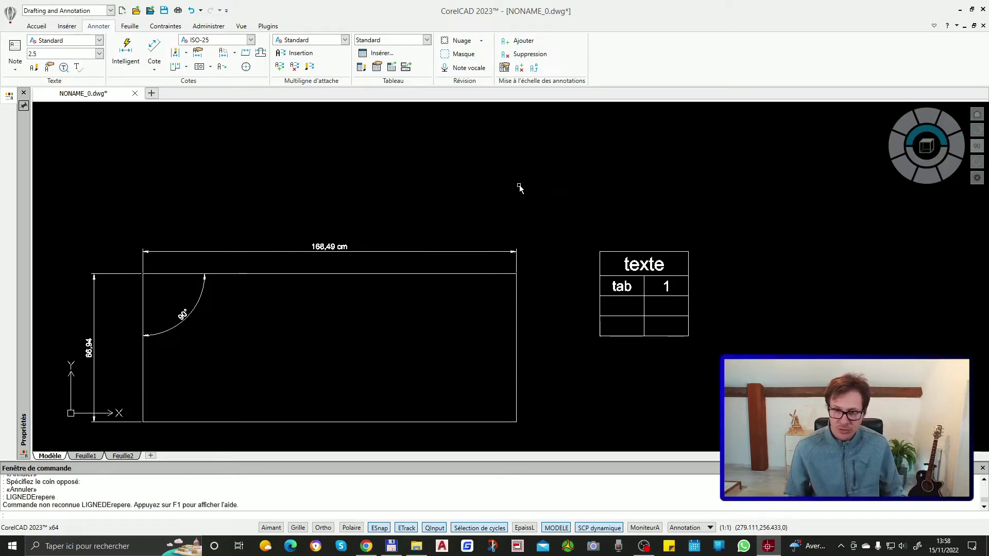
{"action": "left_click", "coordinate": [519, 189]}
{"action": "key", "text": "Escape"}
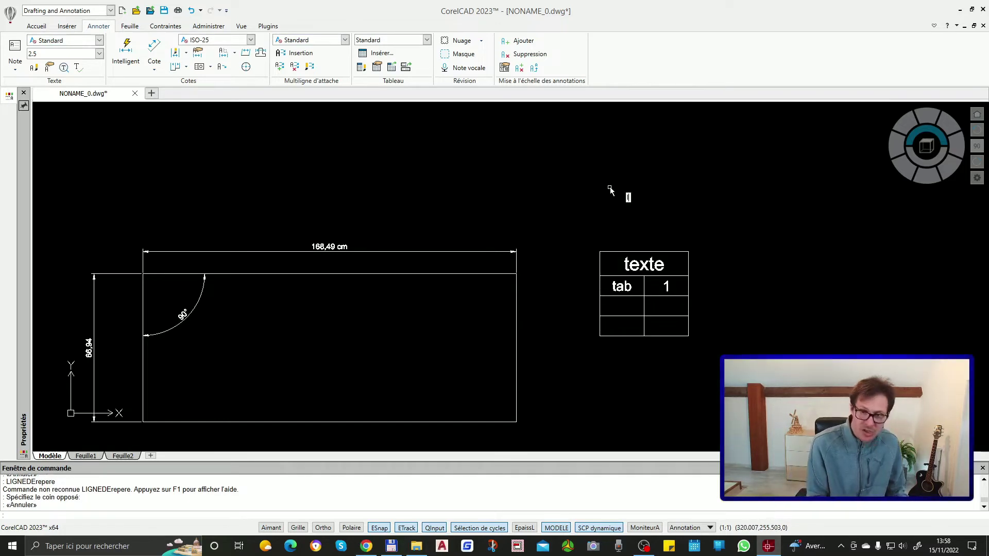
{"action": "type", "text": "Lis"}
{"action": "key", "text": "Escape"}
{"action": "key", "text": "Escape"}
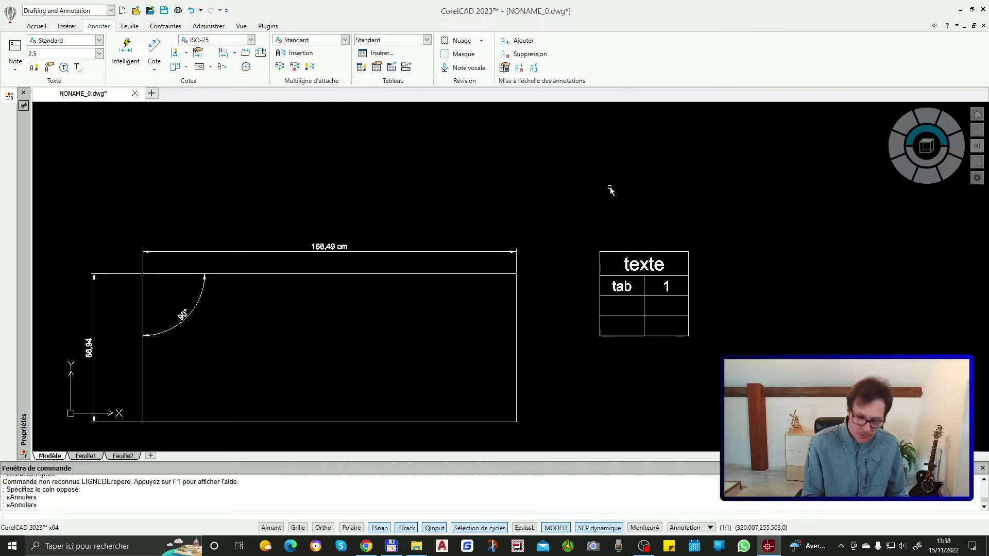
{"action": "type", "text": "lim"}
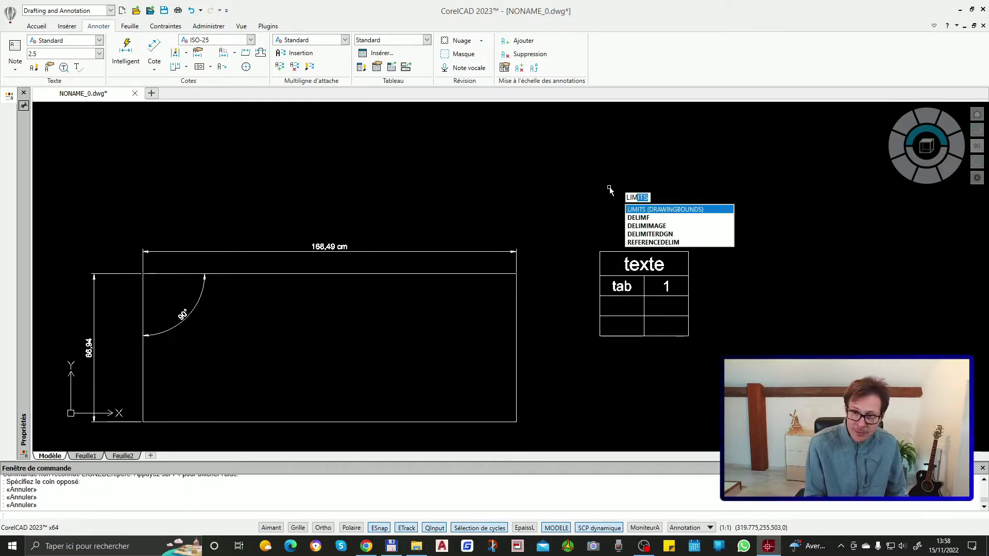
{"action": "key", "text": "Escape"}
{"action": "key", "text": "Escape"}
{"action": "type", "text": "ls"}
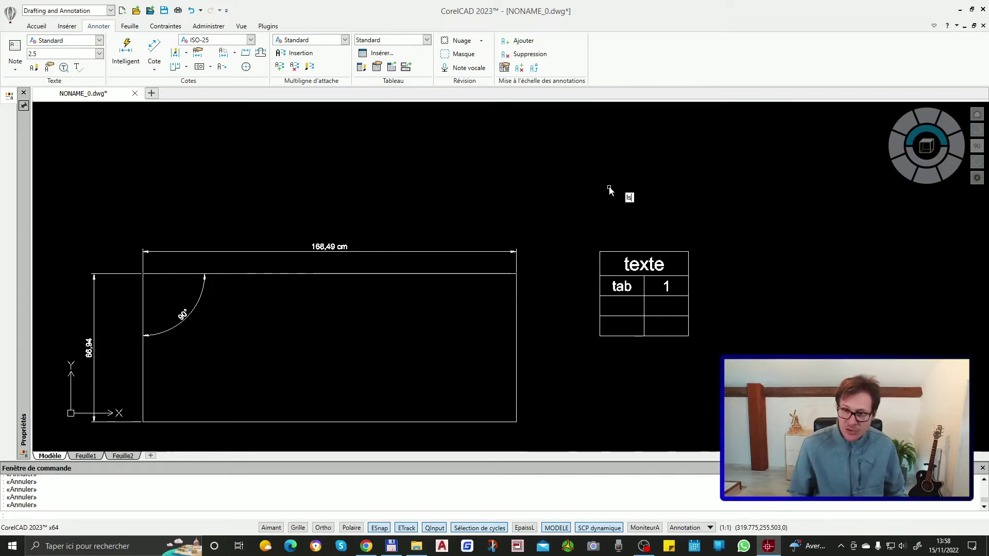
{"action": "key", "text": "Escape"}
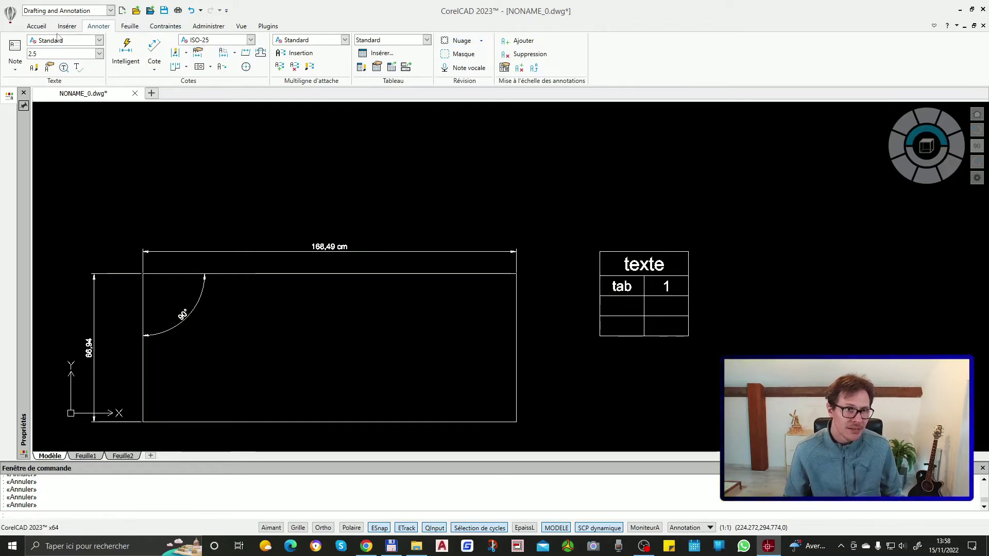
Create a multiline Note reading "texte" in a small text frame above the table
{"action": "left_click", "coordinate": [41, 27]}
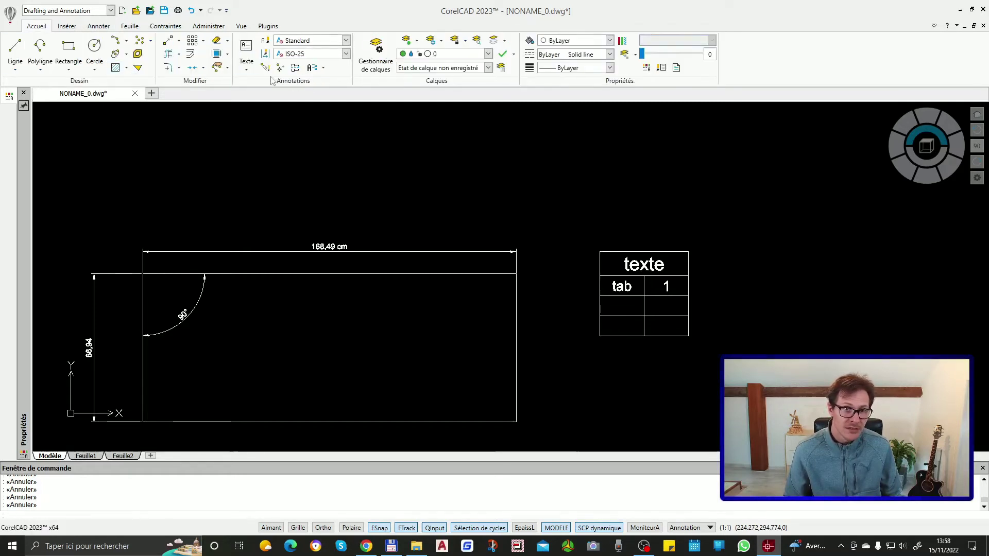
{"action": "left_click", "coordinate": [250, 66]}
{"action": "left_click", "coordinate": [260, 83]}
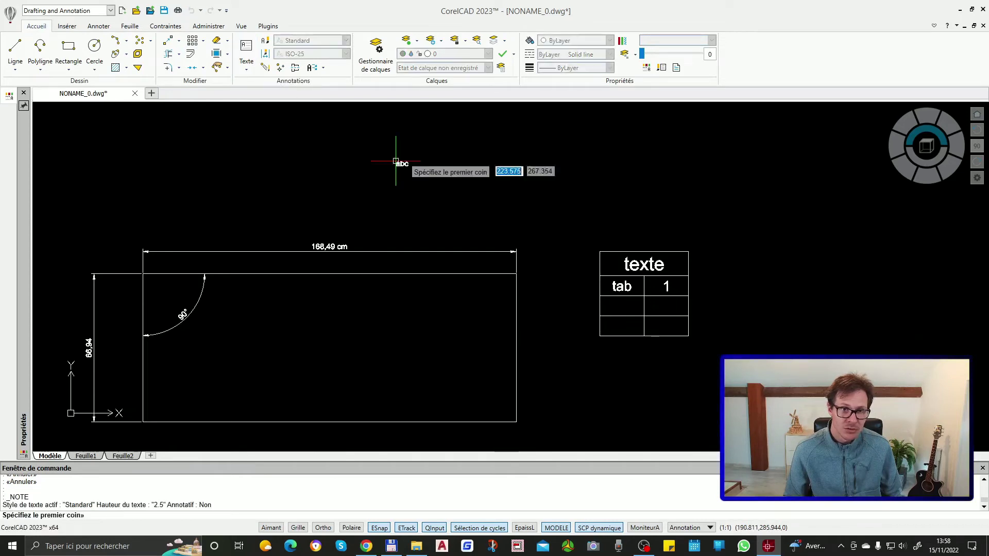
{"action": "left_click", "coordinate": [591, 185]}
{"action": "left_click", "coordinate": [651, 211]}
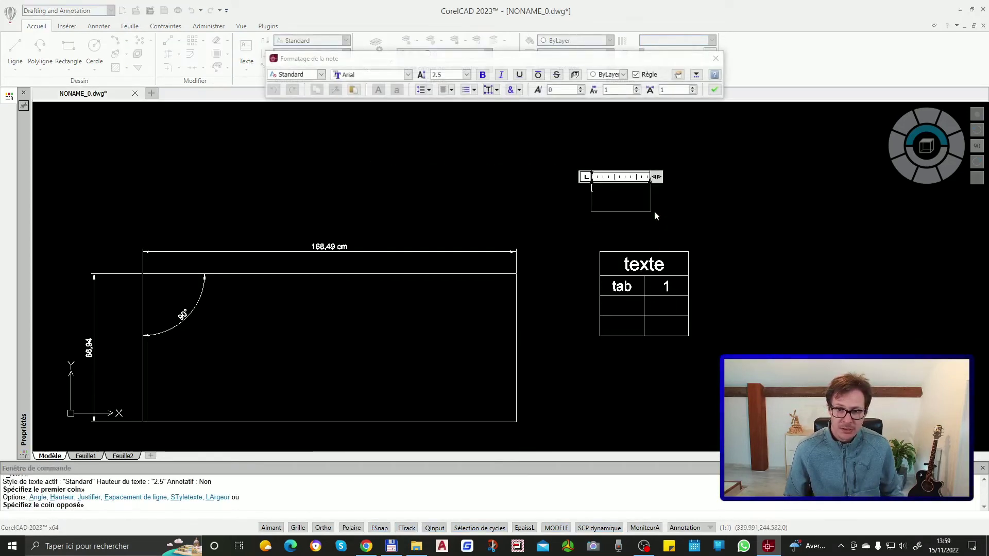
{"action": "type", "text": "texte"}
{"action": "left_click", "coordinate": [683, 212]}
{"action": "scroll", "coordinate": [618, 192], "scroll_direction": "up", "scroll_amount": 3}
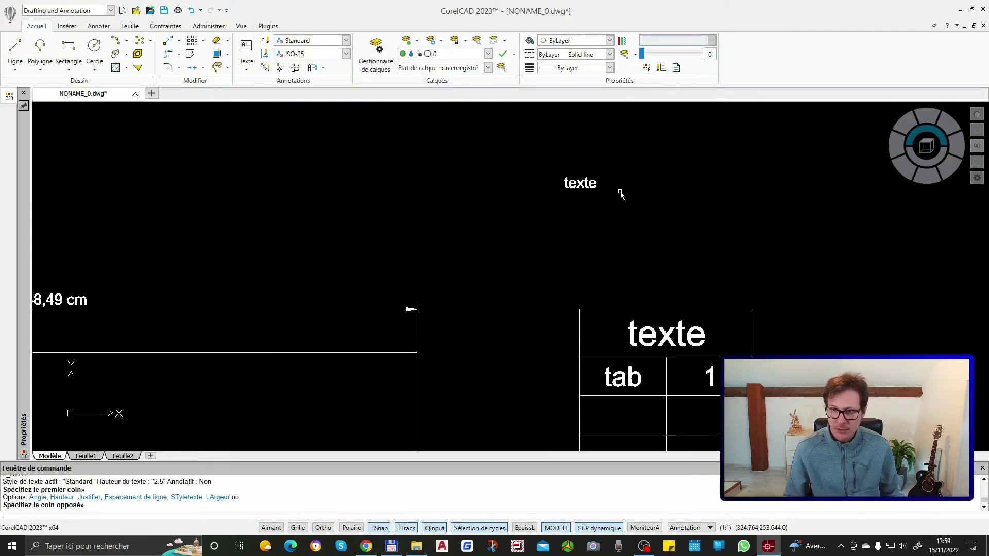
Add a SimpleNote reading "texte" beside the multiline note, with a larger freehand height and a text angle of 0
{"action": "left_click", "coordinate": [247, 67]}
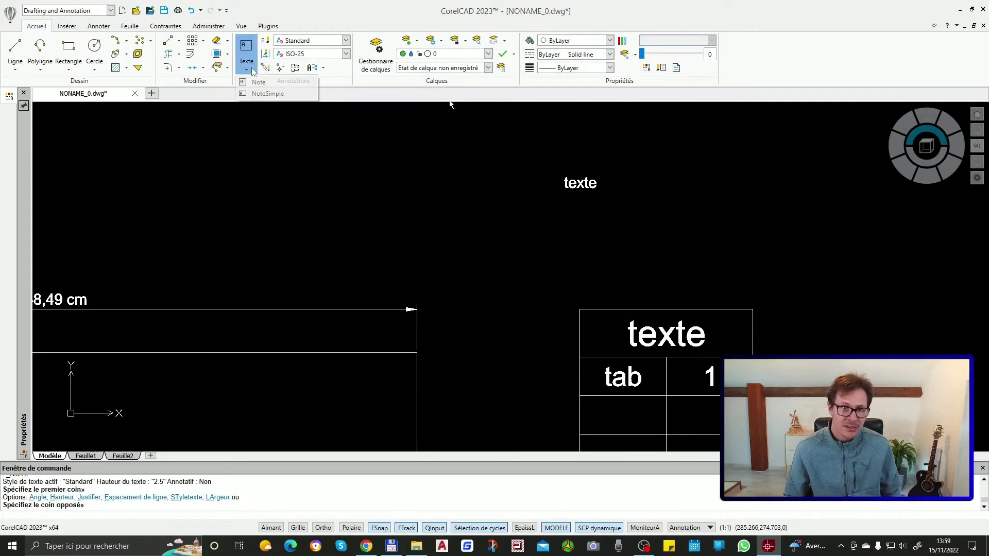
{"action": "left_click", "coordinate": [277, 95]}
{"action": "left_click", "coordinate": [655, 172]}
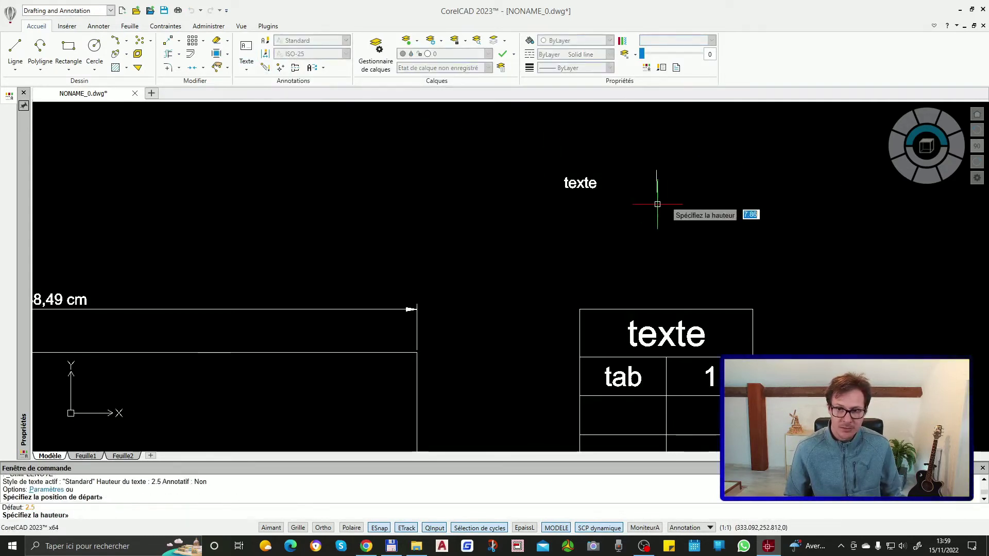
{"action": "left_click", "coordinate": [662, 218]}
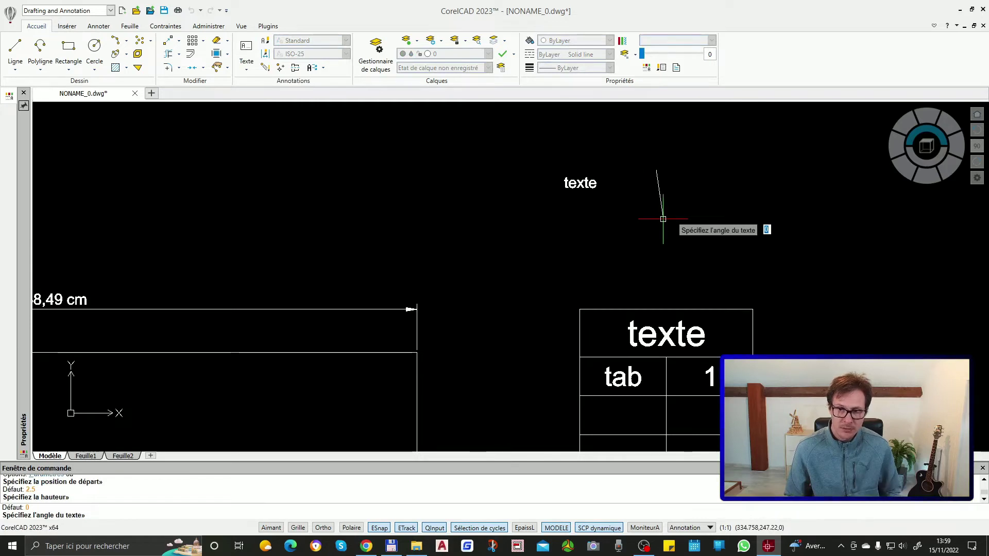
{"action": "key", "text": "Return"}
{"action": "type", "text": "texte"}
{"action": "key", "text": "Return"}
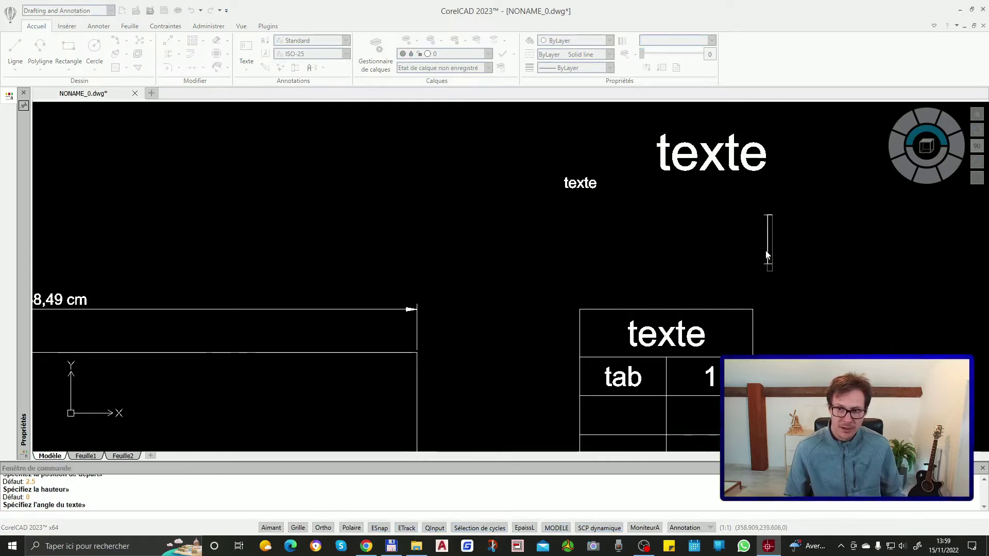
{"action": "key", "text": "Escape"}
Change the multiline note's content to "texte multi" and narrow its frame so the words wrap onto two lines
{"action": "left_click", "coordinate": [576, 191]}
{"action": "double_click", "coordinate": [577, 188]}
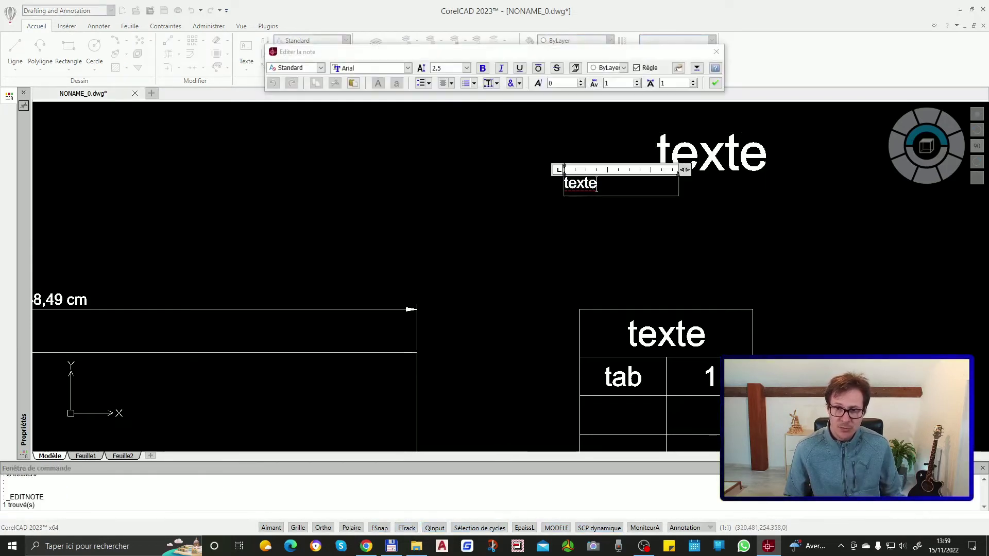
{"action": "type", "text": "multi"}
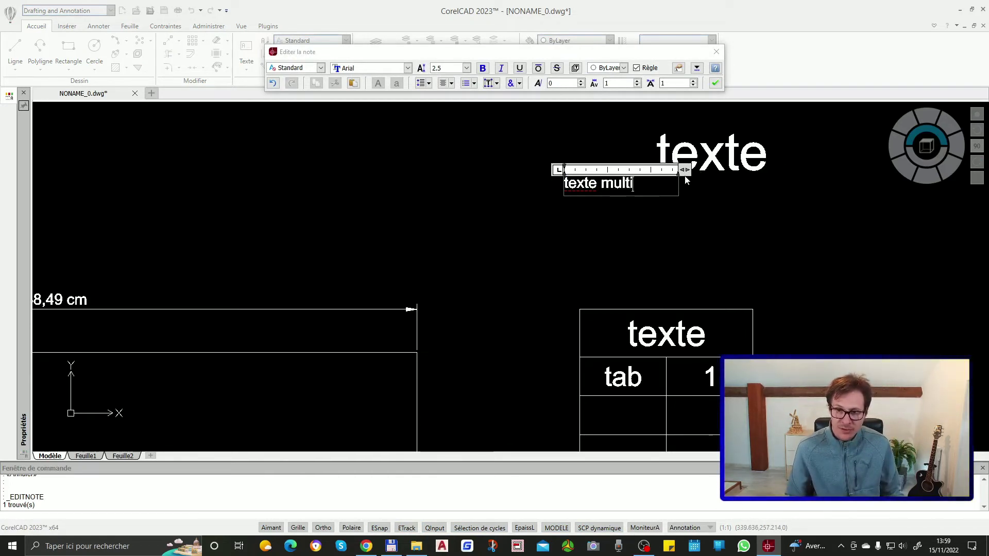
{"action": "left_click_drag", "start_coordinate": [680, 170], "coordinate": [606, 170]}
{"action": "left_click", "coordinate": [639, 199]}
Examine the single-line text by selecting it, and look at the available text creation commands
{"action": "left_click", "coordinate": [703, 168]}
{"action": "key", "text": "Escape"}
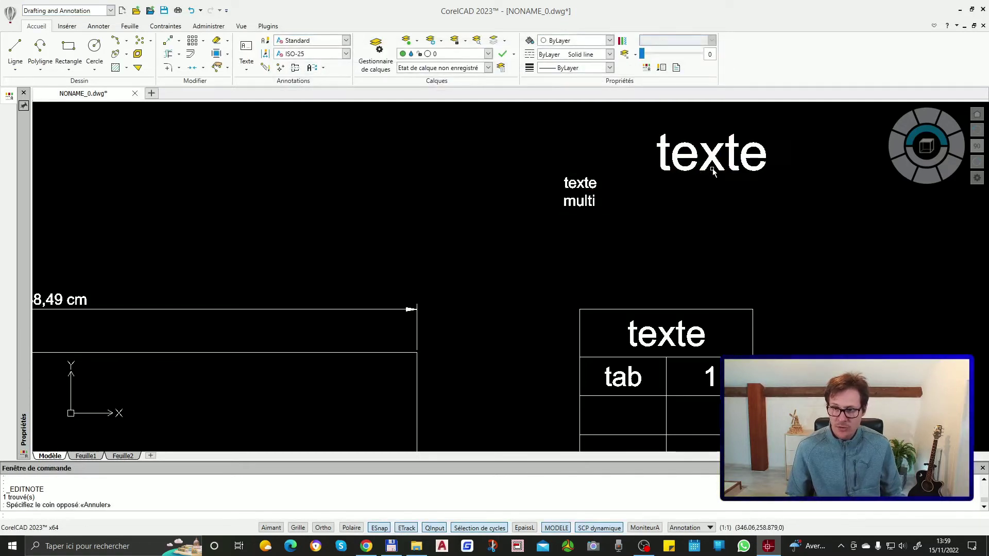
{"action": "left_click", "coordinate": [703, 167]}
{"action": "key", "text": "Escape"}
{"action": "left_click", "coordinate": [704, 164]}
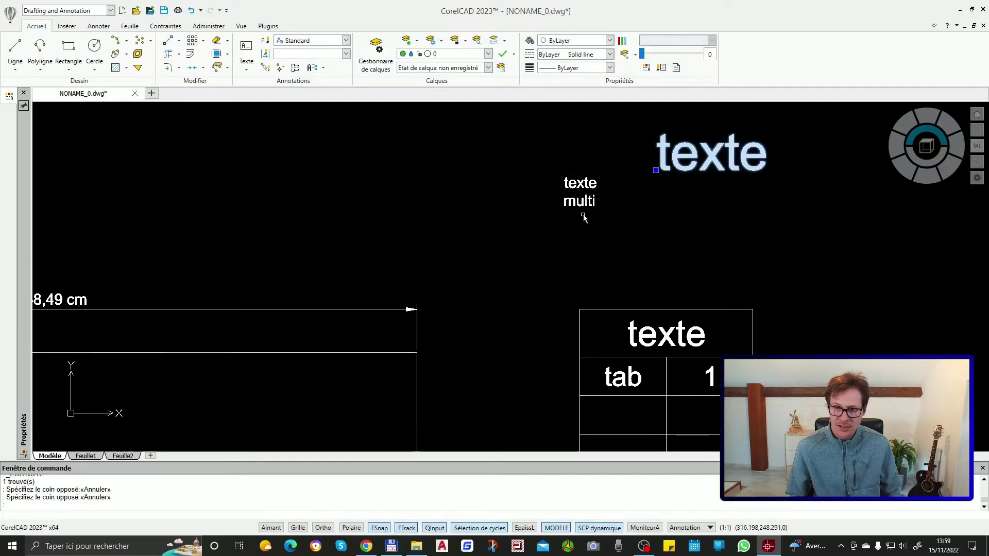
{"action": "key", "text": "Escape"}
{"action": "key", "text": "Escape"}
{"action": "left_click", "coordinate": [247, 66]}
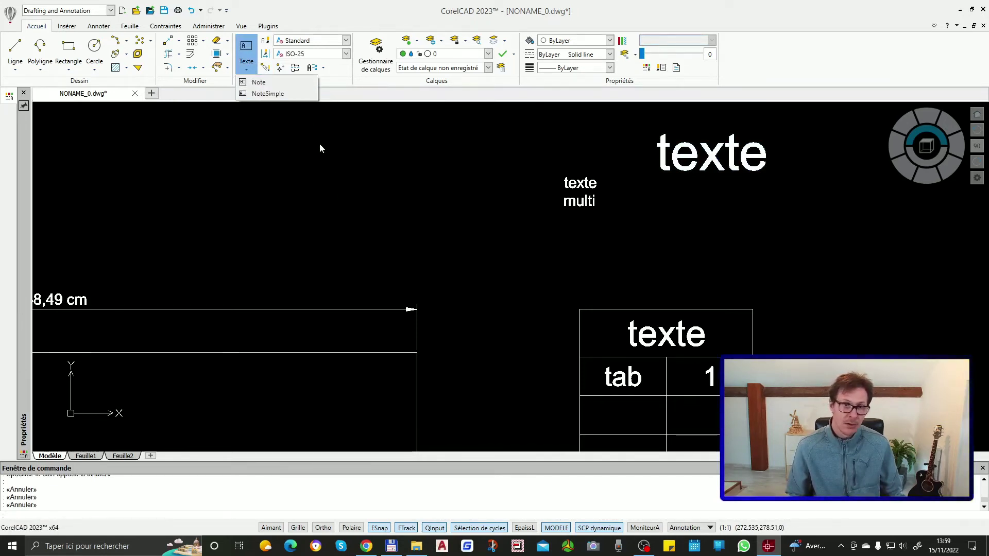
{"action": "key", "text": "Escape"}
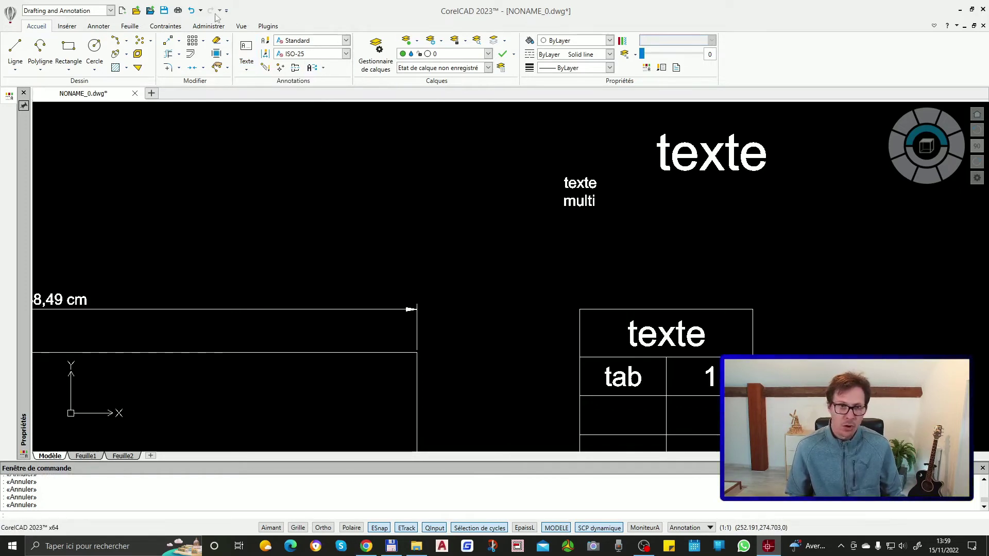
Open the layer manager and dock it alongside the Properties palette, switching between the two
{"action": "left_click", "coordinate": [377, 60]}
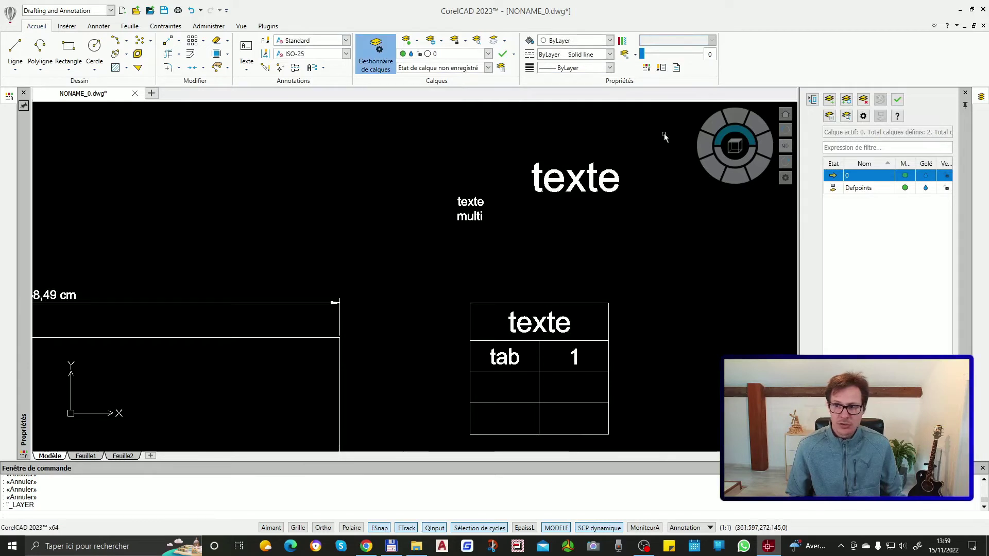
{"action": "left_click_drag", "start_coordinate": [967, 160], "coordinate": [27, 205]}
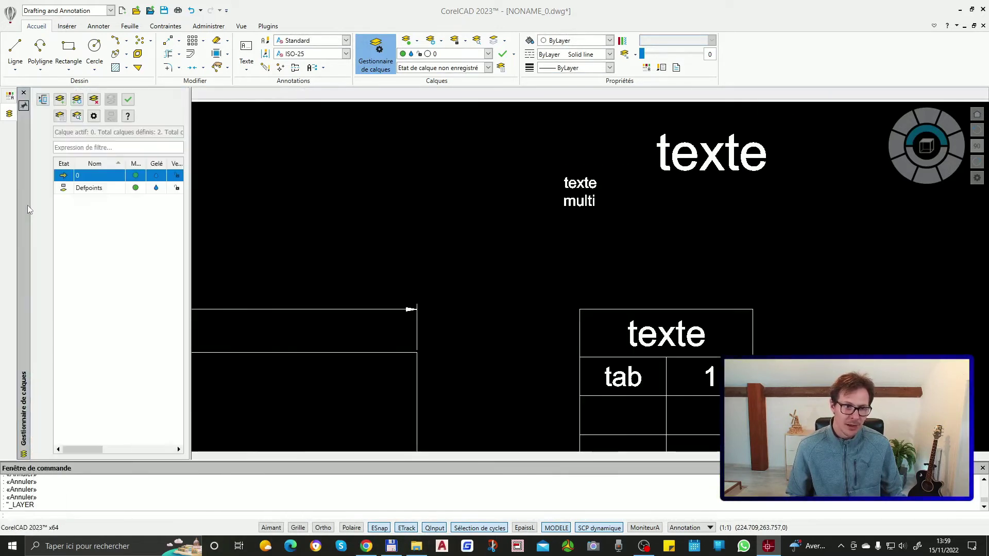
{"action": "left_click", "coordinate": [9, 96]}
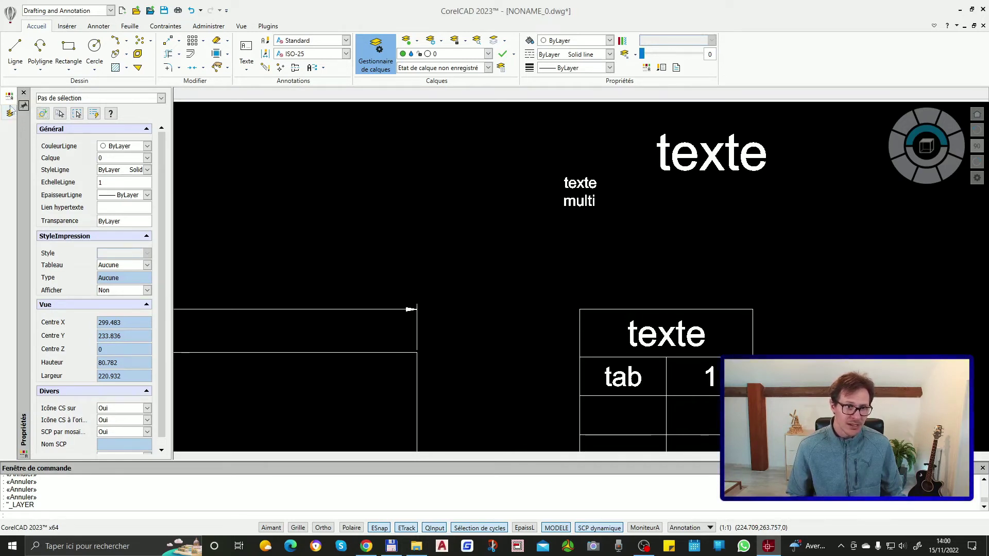
{"action": "left_click", "coordinate": [10, 114]}
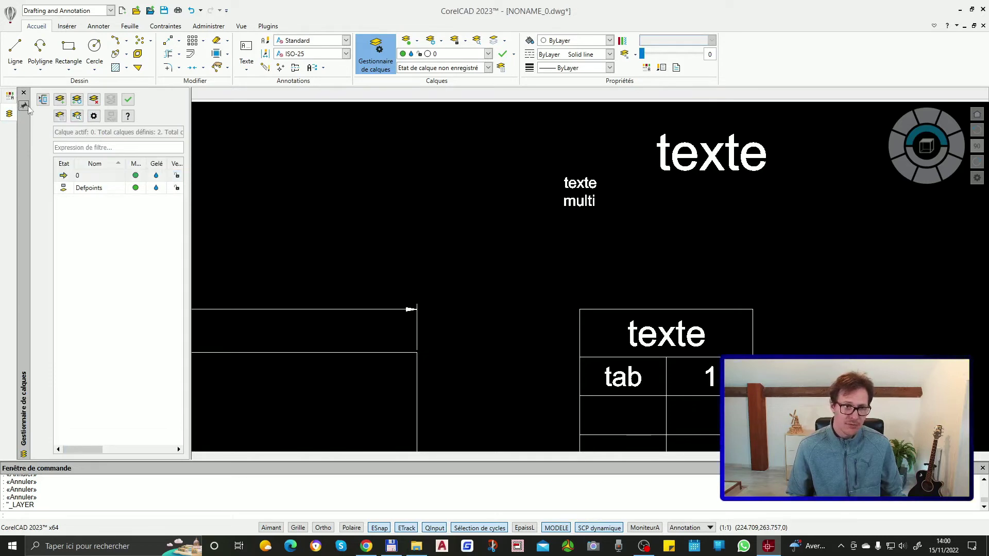
{"action": "left_click", "coordinate": [319, 182]}
{"action": "left_click", "coordinate": [284, 221]}
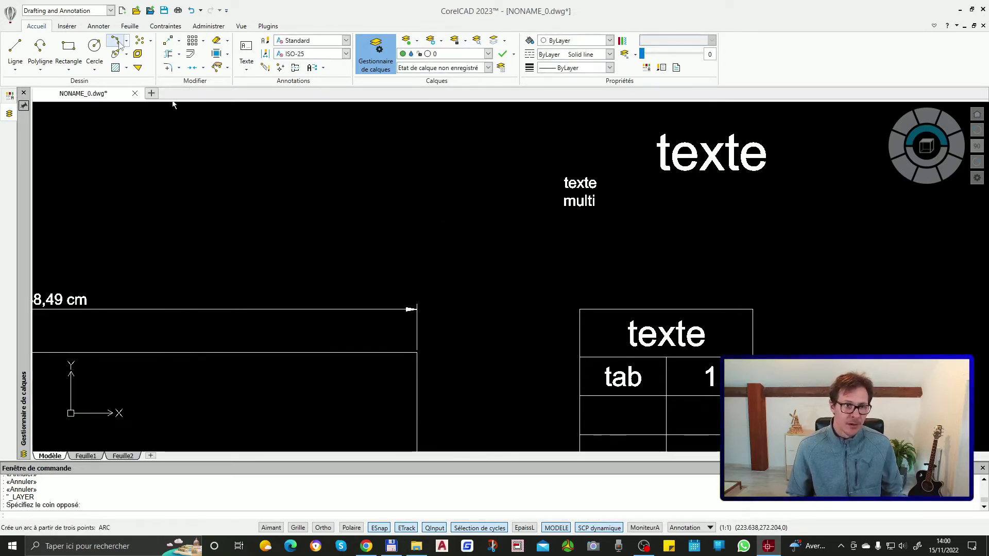
Open the References palette with the XR command and show its contents alongside the docked palettes
{"action": "left_click", "coordinate": [371, 50]}
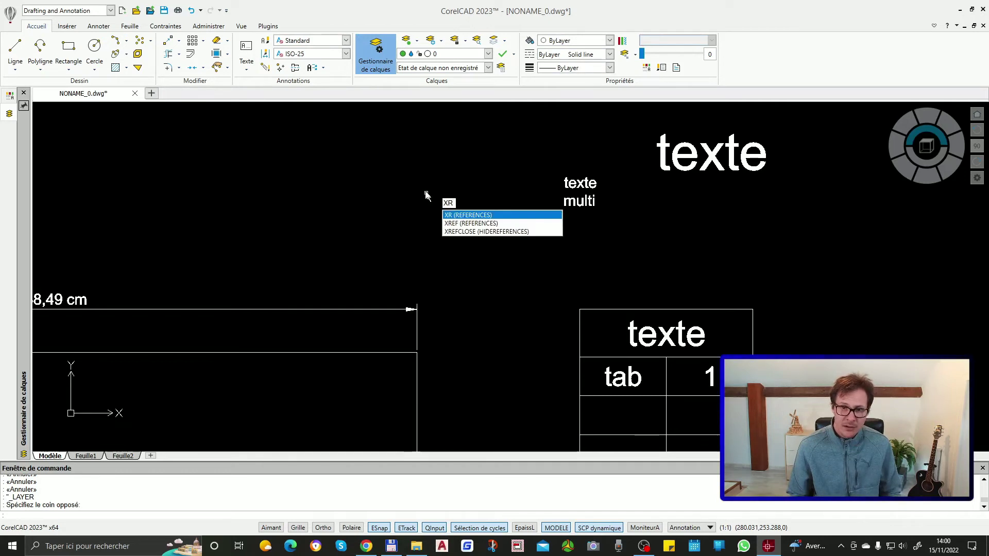
{"action": "key", "text": "Return"}
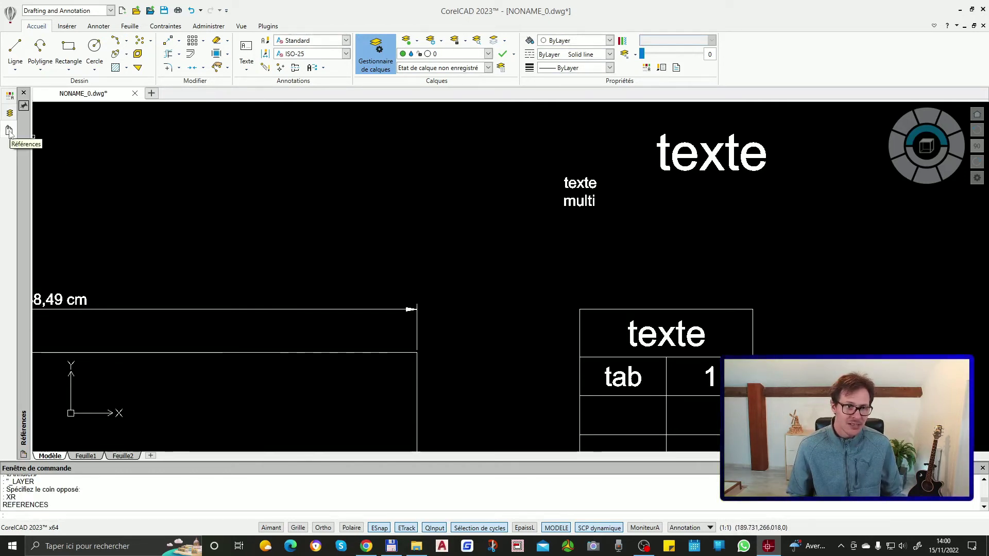
{"action": "mouse_move", "coordinate": [29, 160]}
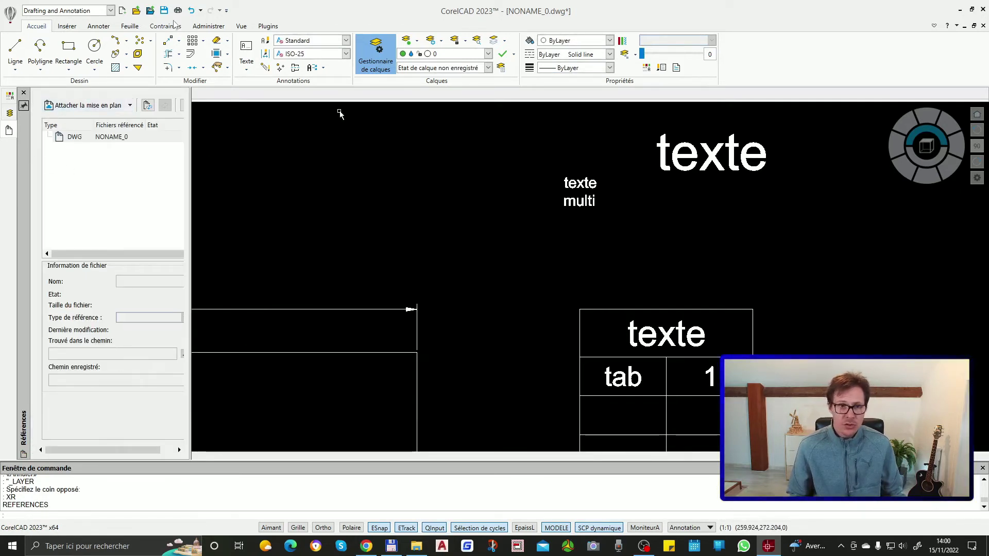
Look through the sheet, annotation and insertion command sets and the list of optional quick access commands
{"action": "key", "text": "Escape"}
{"action": "left_click", "coordinate": [130, 26]}
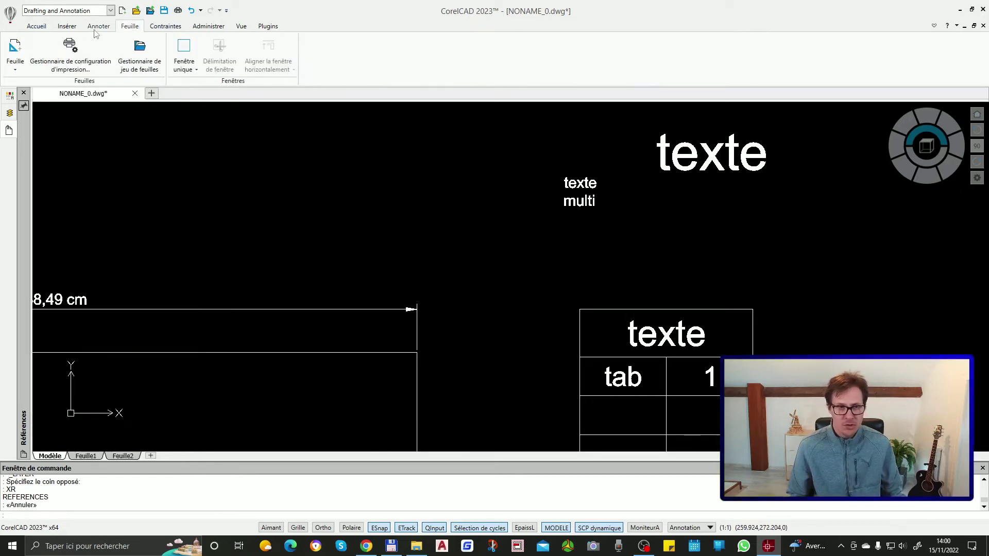
{"action": "left_click", "coordinate": [97, 27]}
{"action": "left_click", "coordinate": [66, 27]}
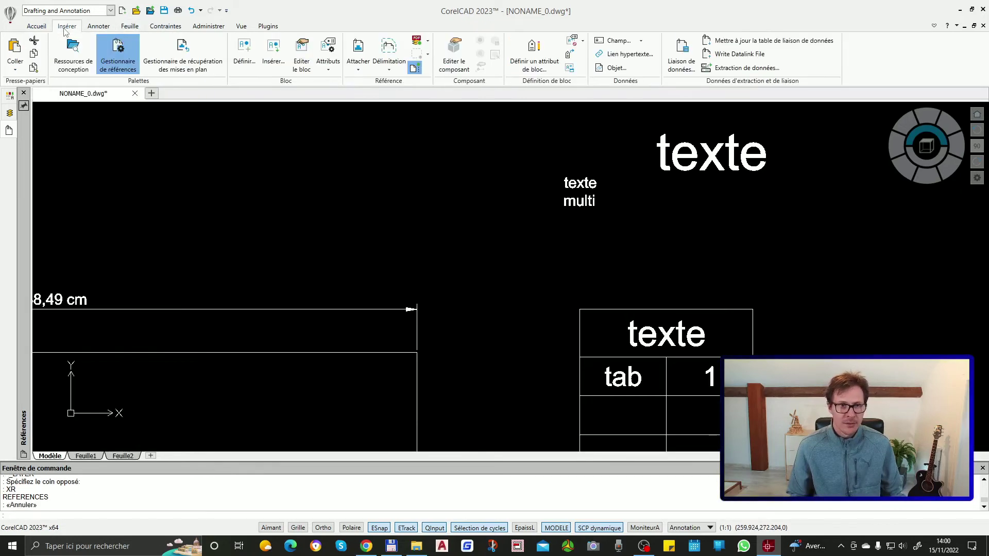
{"action": "left_click", "coordinate": [226, 10]}
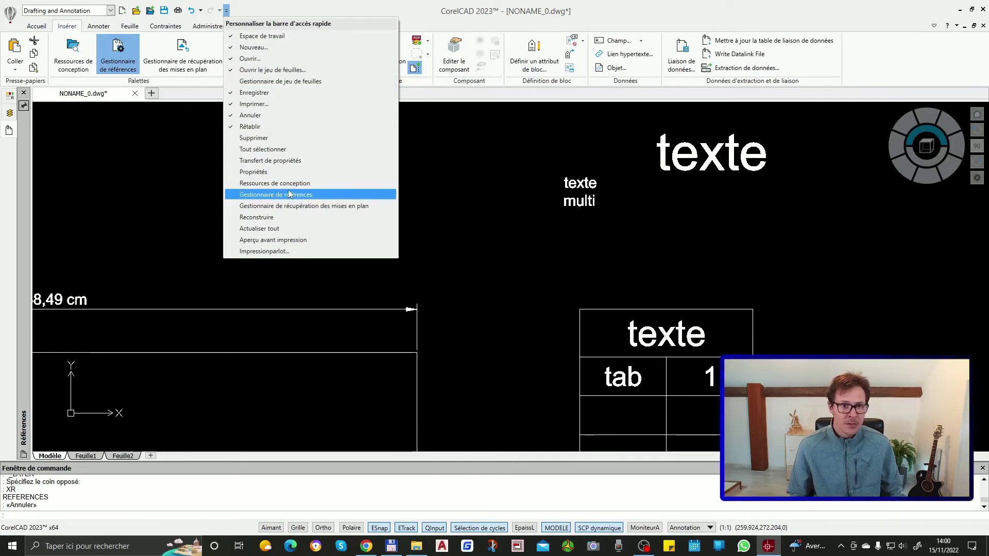
{"action": "left_click", "coordinate": [340, 111]}
{"action": "key", "text": "Escape"}
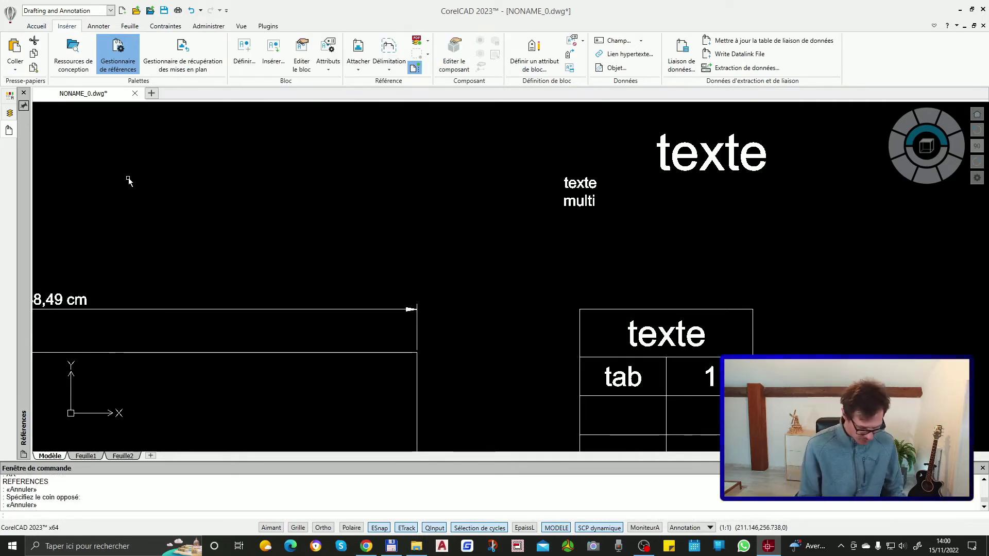
Open the Options dialog and examine the display settings in the system options, including screen options and user interface style
{"action": "type", "text": "optio"}
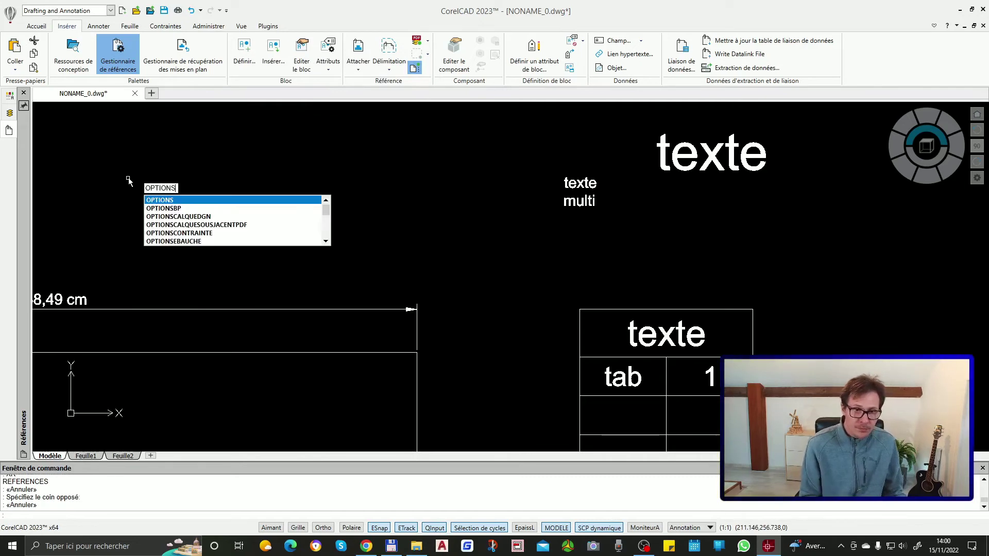
{"action": "key", "text": "Return"}
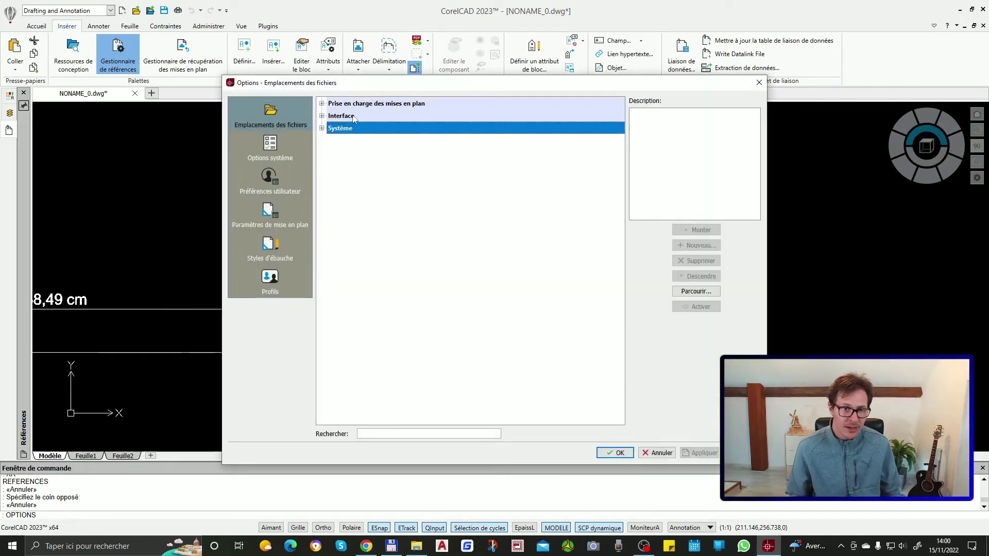
{"action": "left_click", "coordinate": [284, 152]}
{"action": "left_click", "coordinate": [322, 116]}
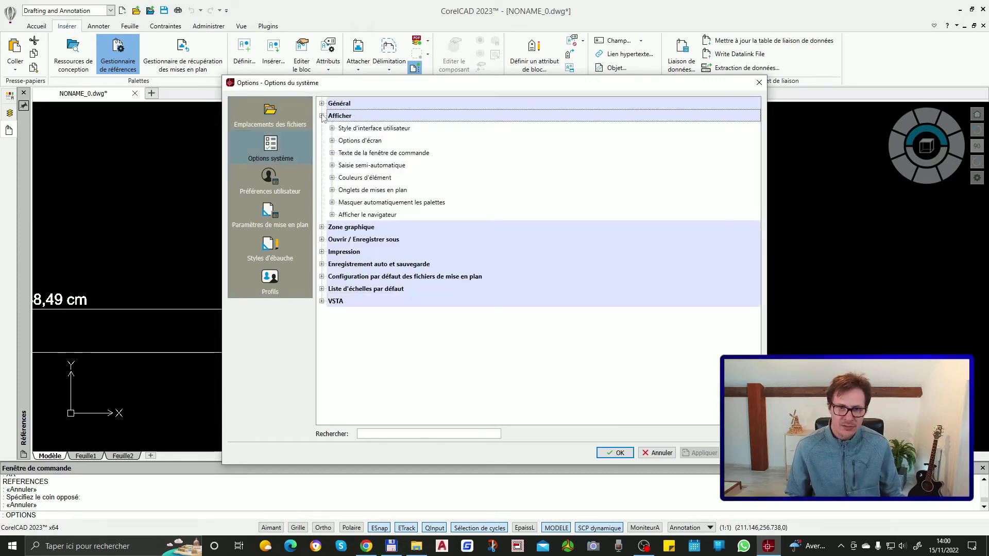
{"action": "left_click", "coordinate": [333, 141]}
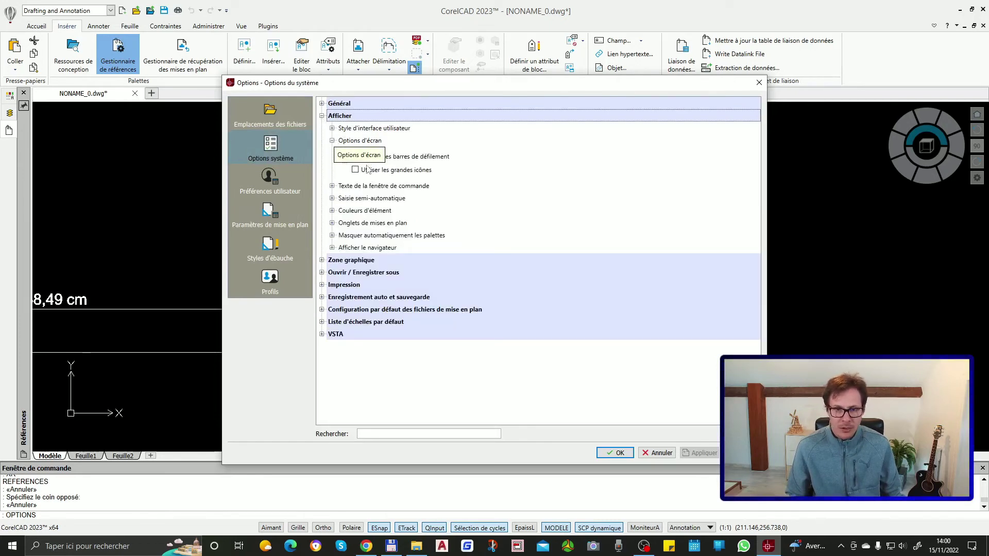
{"action": "left_click", "coordinate": [332, 140]}
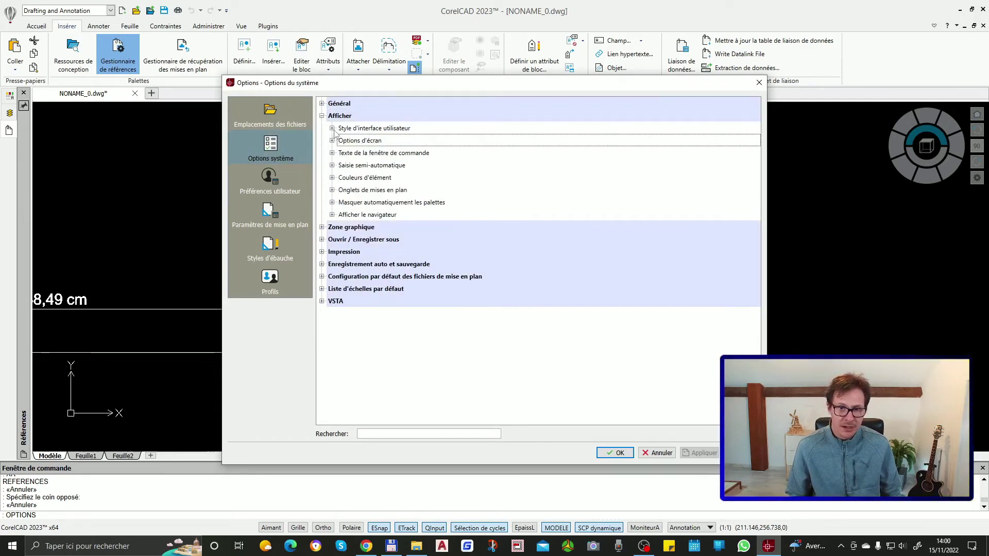
{"action": "left_click", "coordinate": [332, 129]}
{"action": "left_click", "coordinate": [333, 129]}
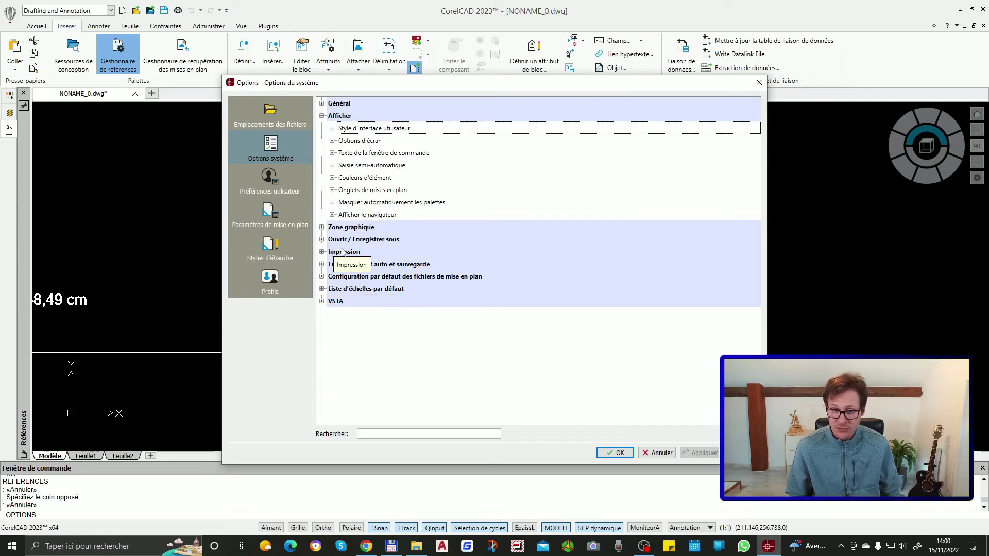
Review the Open / Save As settings in the system options, including the system file dialog option, and close the dialog
{"action": "left_click", "coordinate": [324, 240]}
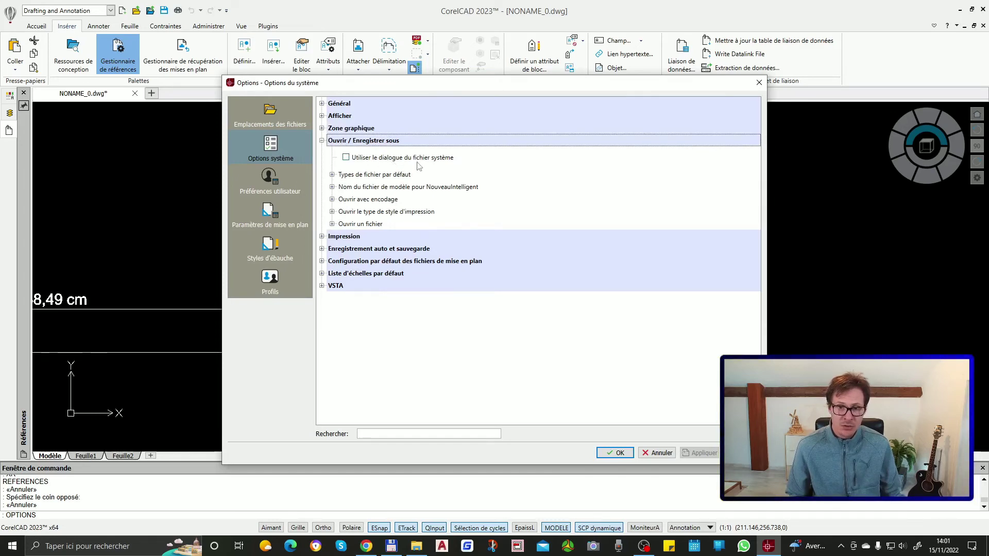
{"action": "left_click", "coordinate": [379, 160]}
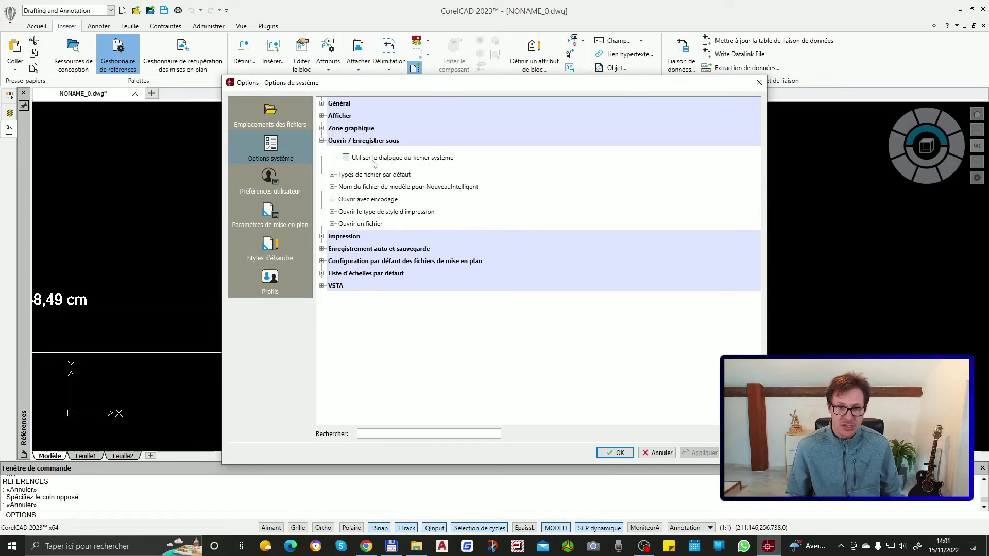
{"action": "left_click", "coordinate": [624, 456]}
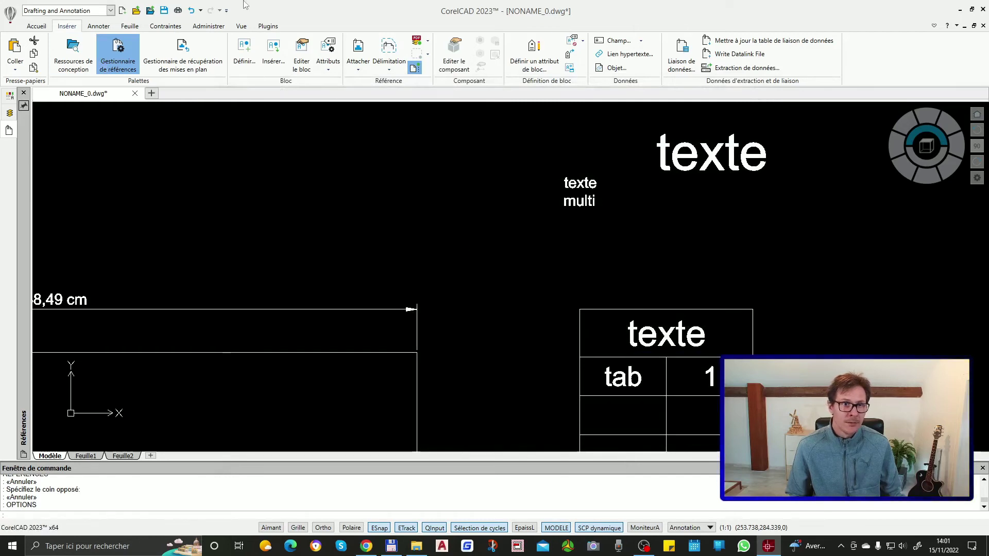
Examine which commands can be added to the quick access toolbar, leaving its selection as it is
{"action": "left_click", "coordinate": [227, 11]}
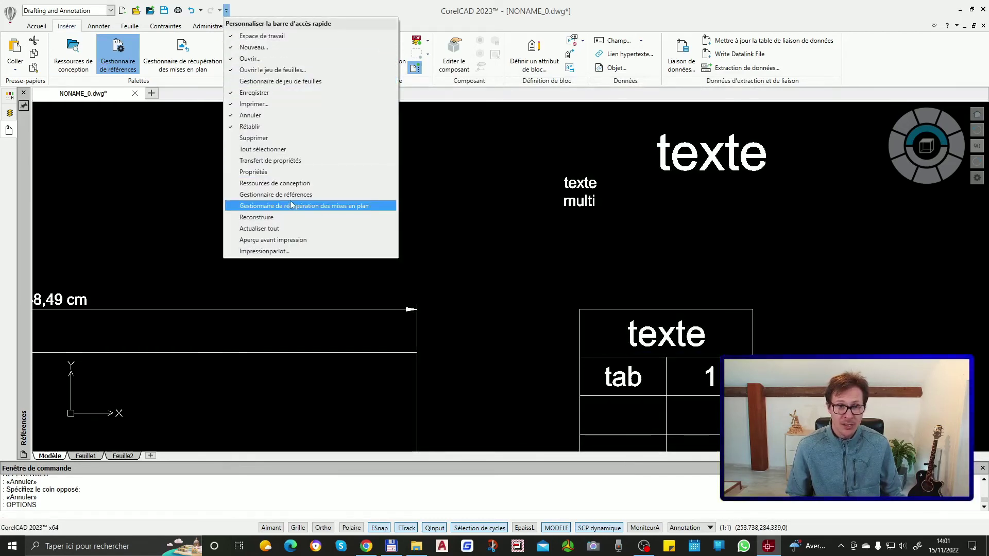
{"action": "left_click", "coordinate": [182, 26]}
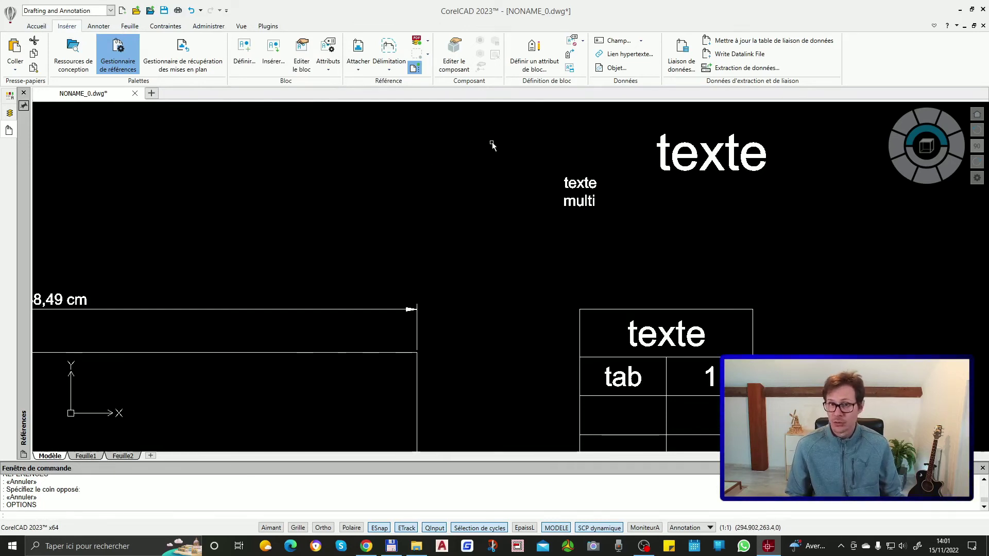
{"action": "left_click", "coordinate": [269, 180]}
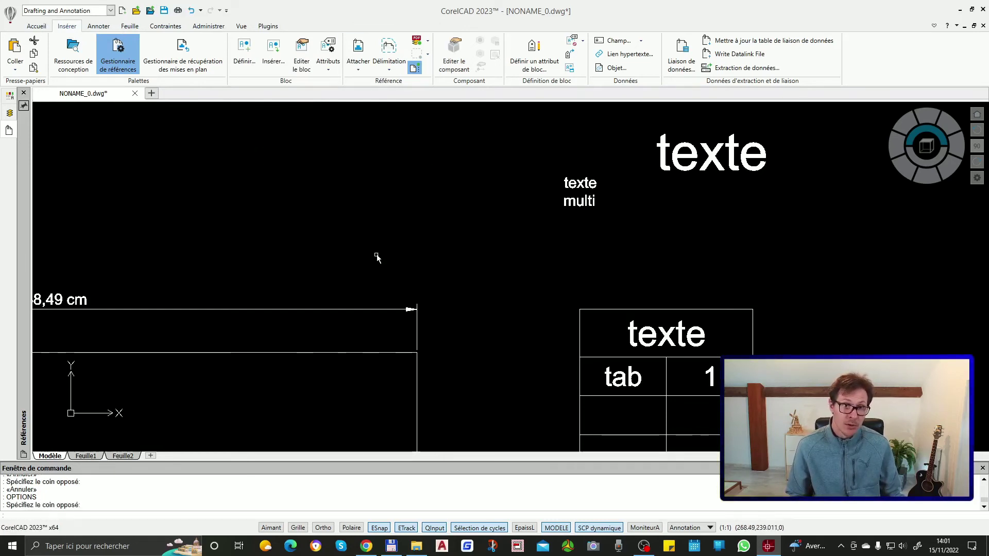
{"action": "key", "text": "Escape"}
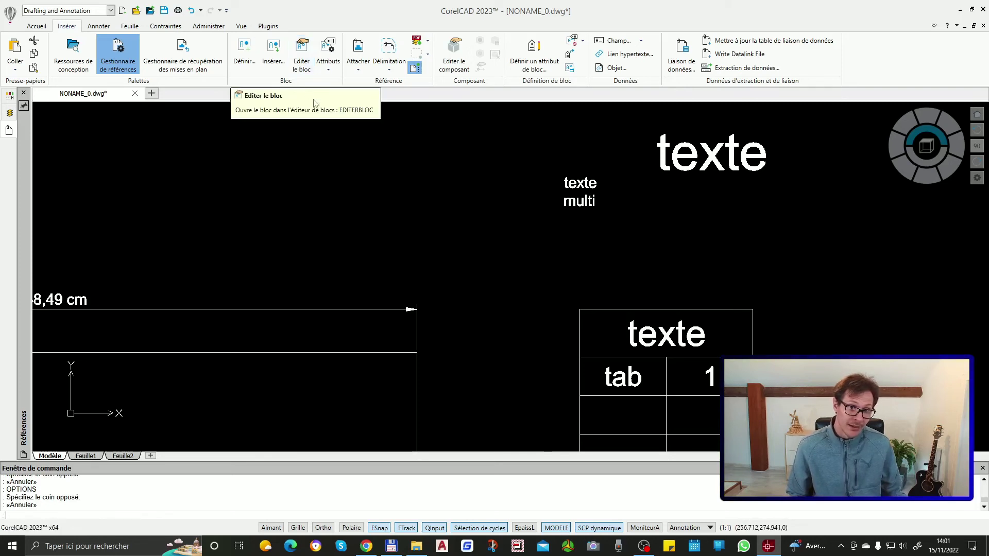
Open the block editing dialog to view the blocks it offers, and close it without choosing one
{"action": "left_click", "coordinate": [303, 51]}
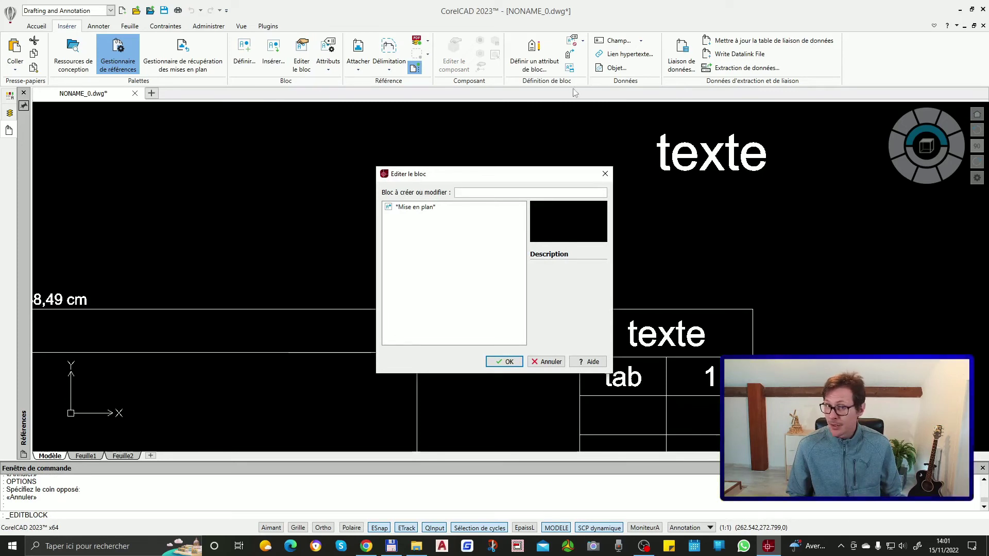
{"action": "key", "text": "Escape"}
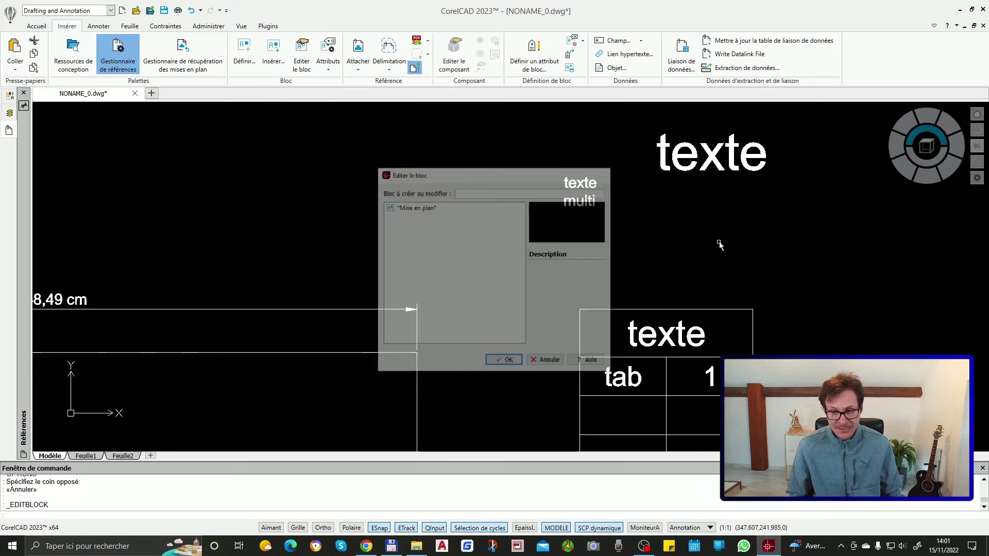
{"action": "left_click", "coordinate": [653, 209]}
{"action": "key", "text": "Escape"}
{"action": "key", "text": "Escape"}
{"action": "key", "text": "Escape"}
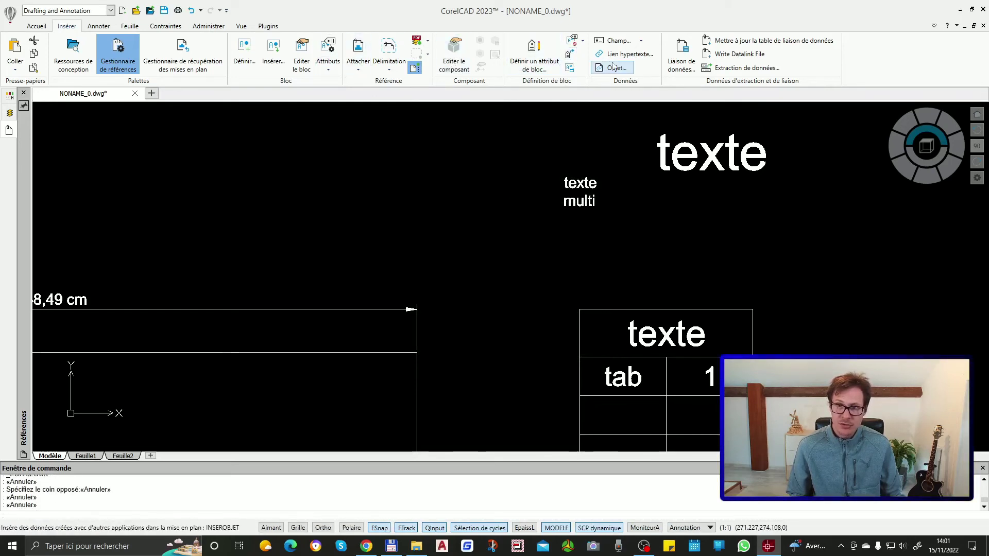
Check the field insertion options among the data commands and return to the main drawing commands
{"action": "left_click", "coordinate": [642, 43]}
{"action": "left_click", "coordinate": [642, 42]}
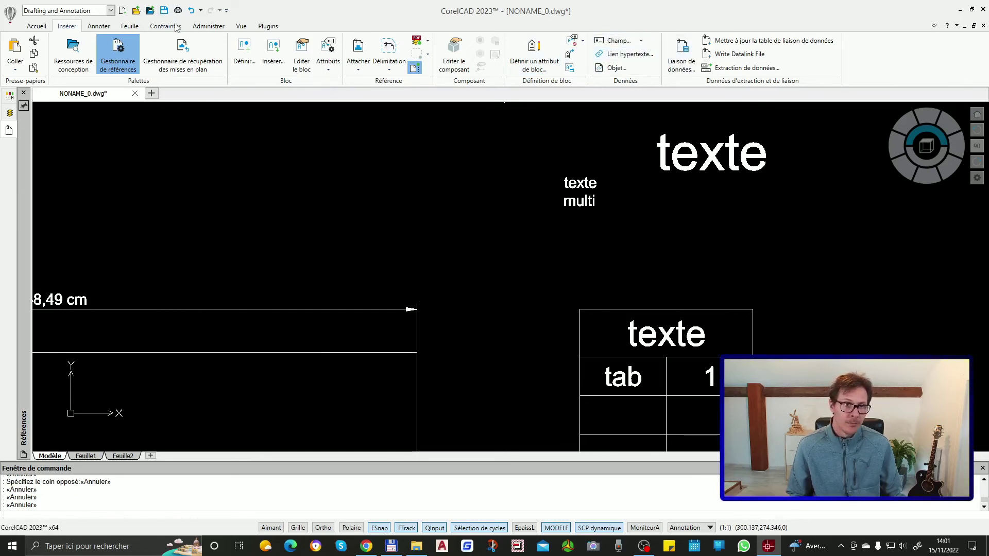
{"action": "left_click", "coordinate": [46, 26]}
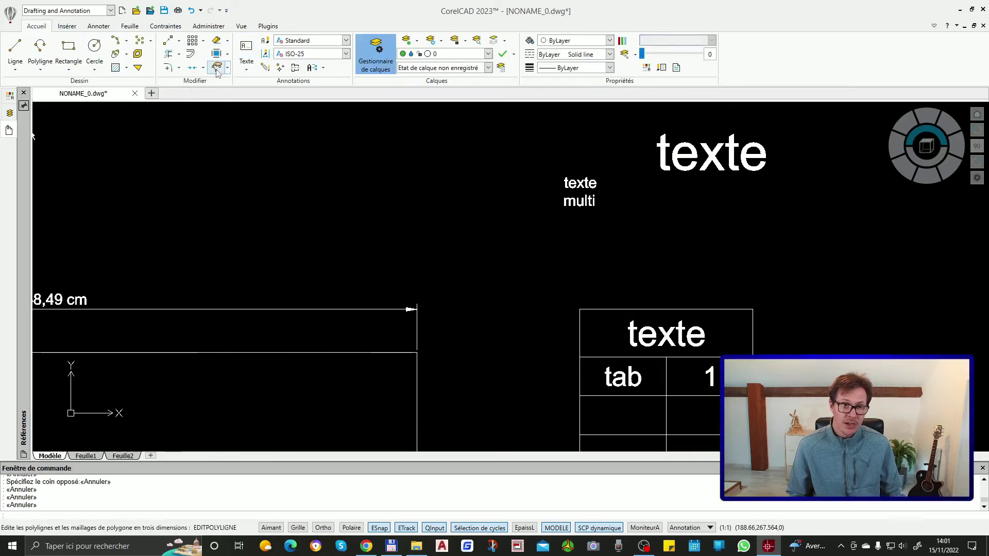
{"action": "scroll", "coordinate": [391, 238], "scroll_direction": "down", "scroll_amount": 6}
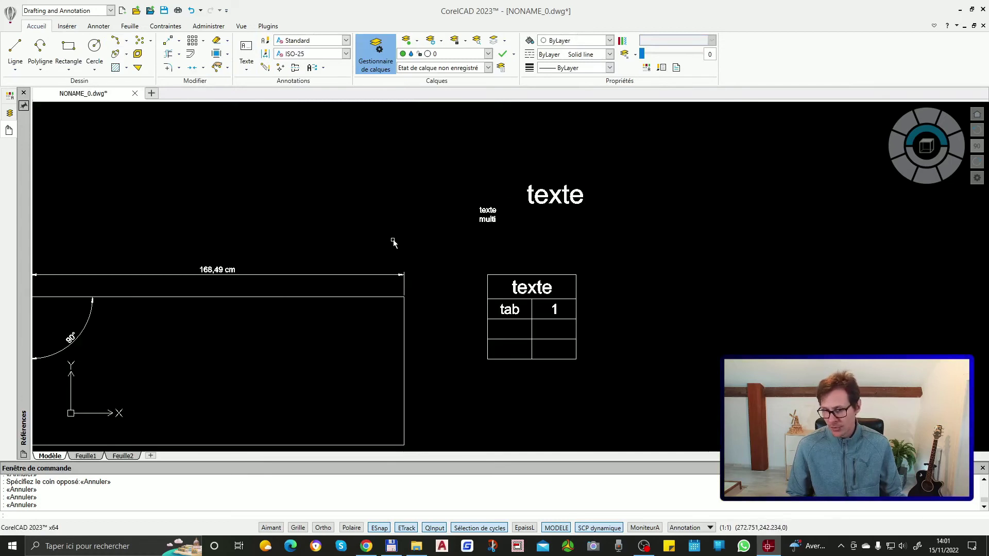
{"action": "scroll", "coordinate": [442, 361], "scroll_direction": "up", "scroll_amount": 3}
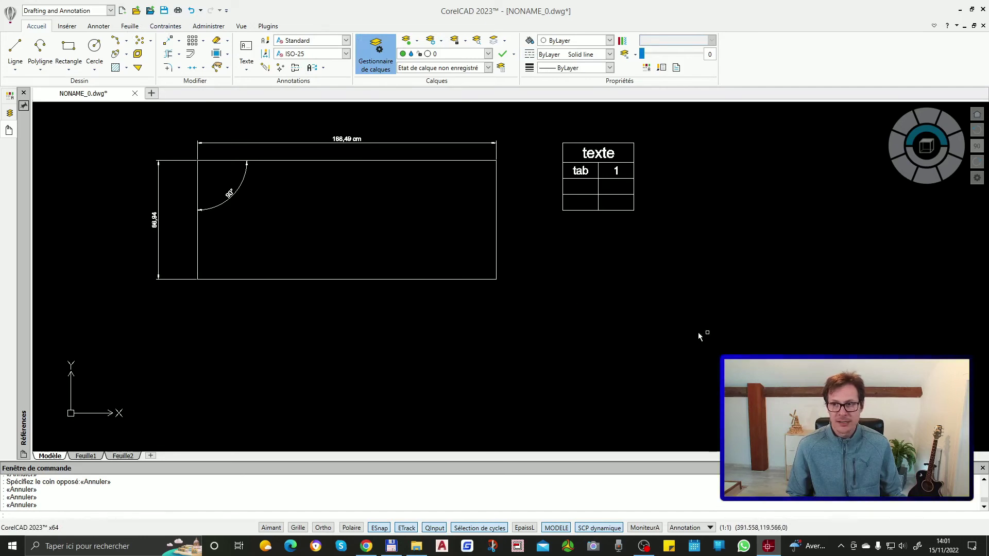
{"action": "scroll", "coordinate": [479, 199], "scroll_direction": "up", "scroll_amount": 3}
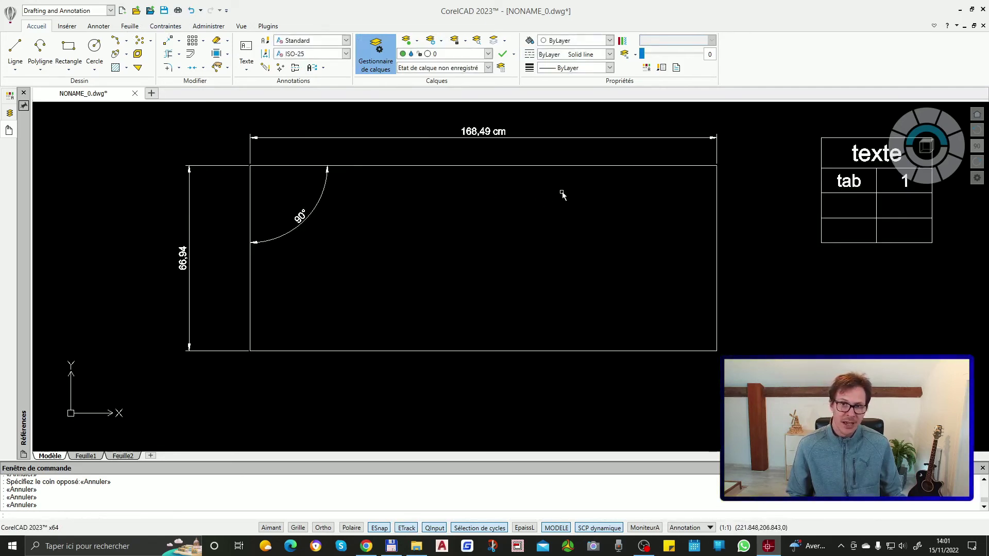
{"action": "middle_click_drag", "start_coordinate": [685, 213], "coordinate": [566, 218]}
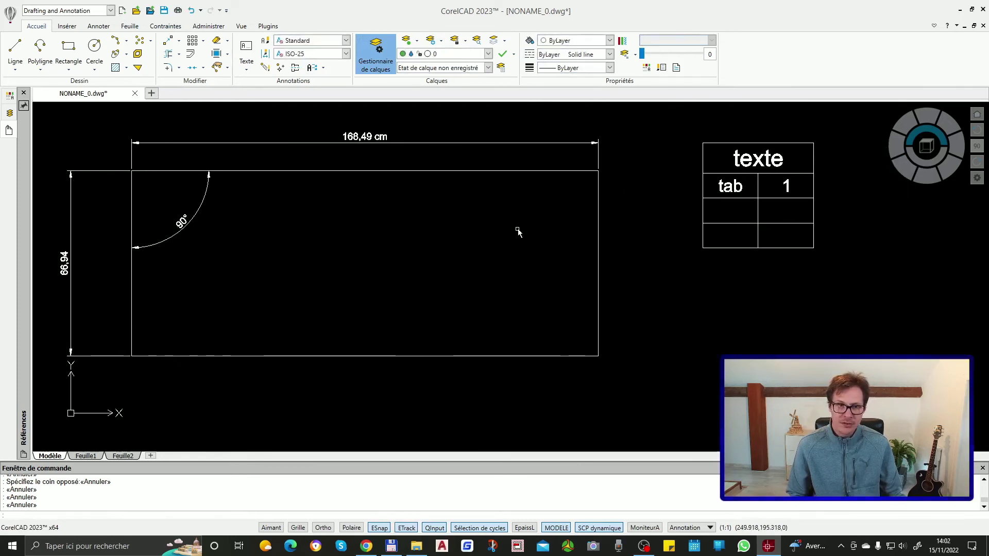
{"action": "mouse_move", "coordinate": [496, 241]}
{"action": "middle_mouse_down"}
{"action": "mouse_move", "coordinate": [554, 233]}
{"action": "mouse_move", "coordinate": [459, 236]}
{"action": "mouse_move", "coordinate": [469, 240]}
{"action": "middle_mouse_up"}
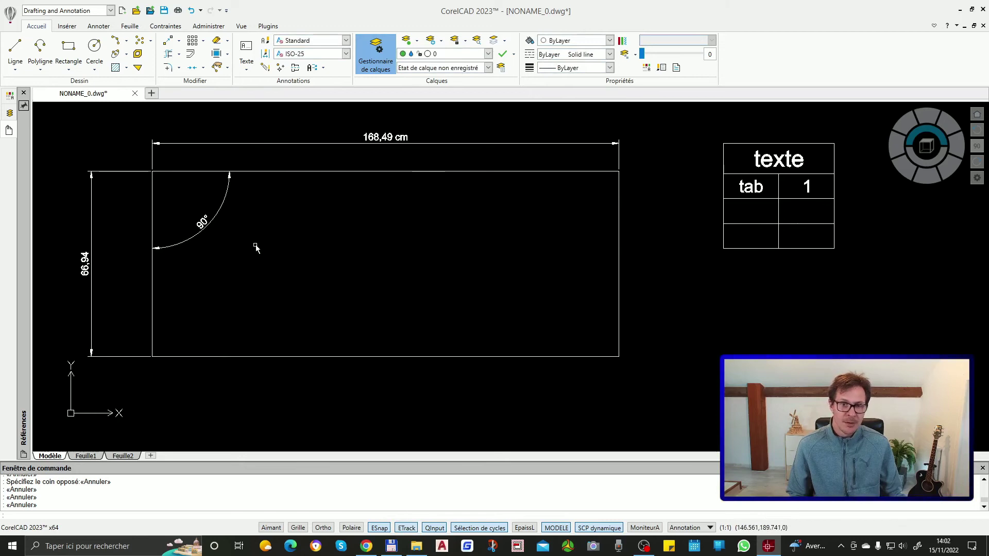
{"action": "scroll", "coordinate": [261, 234], "scroll_direction": "down", "scroll_amount": 1}
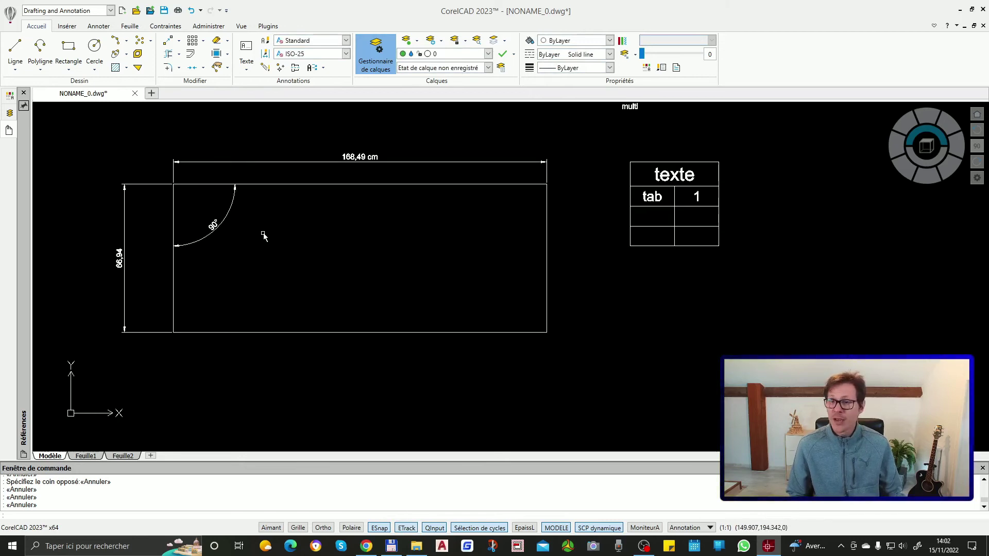